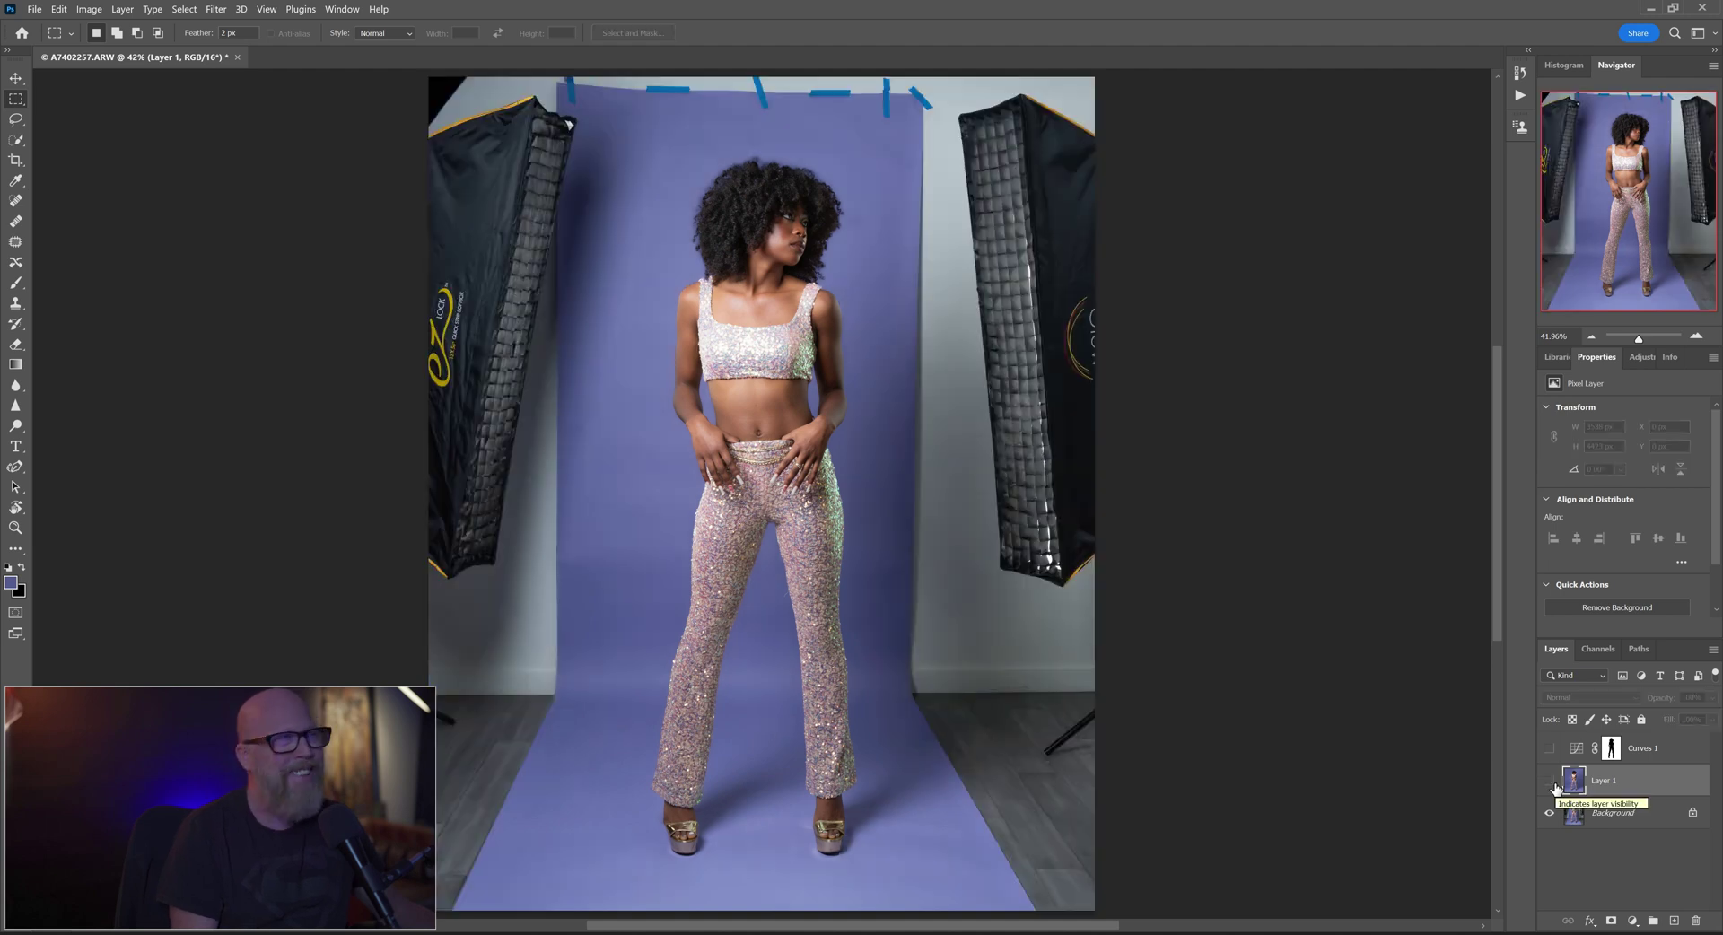
Step: Toggle Layer 1's visibility off and back on to compare retouched and original backdrop
{"action": "left_click", "coordinate": [1550, 780]}
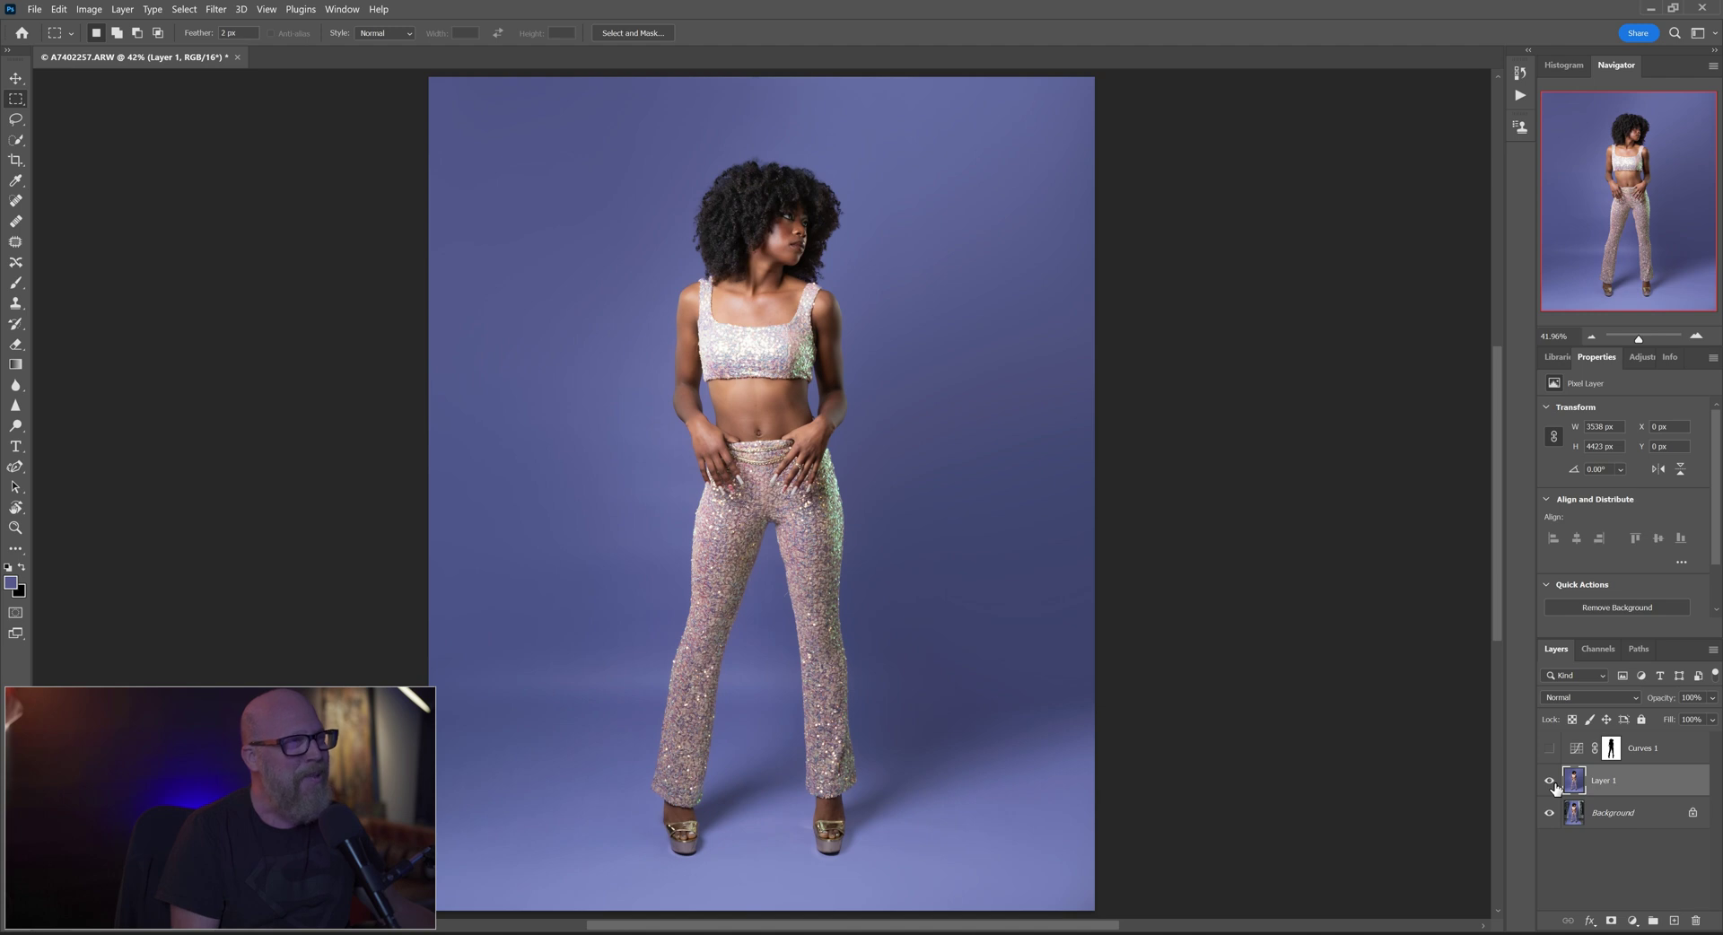
{"action": "left_click", "coordinate": [1553, 783]}
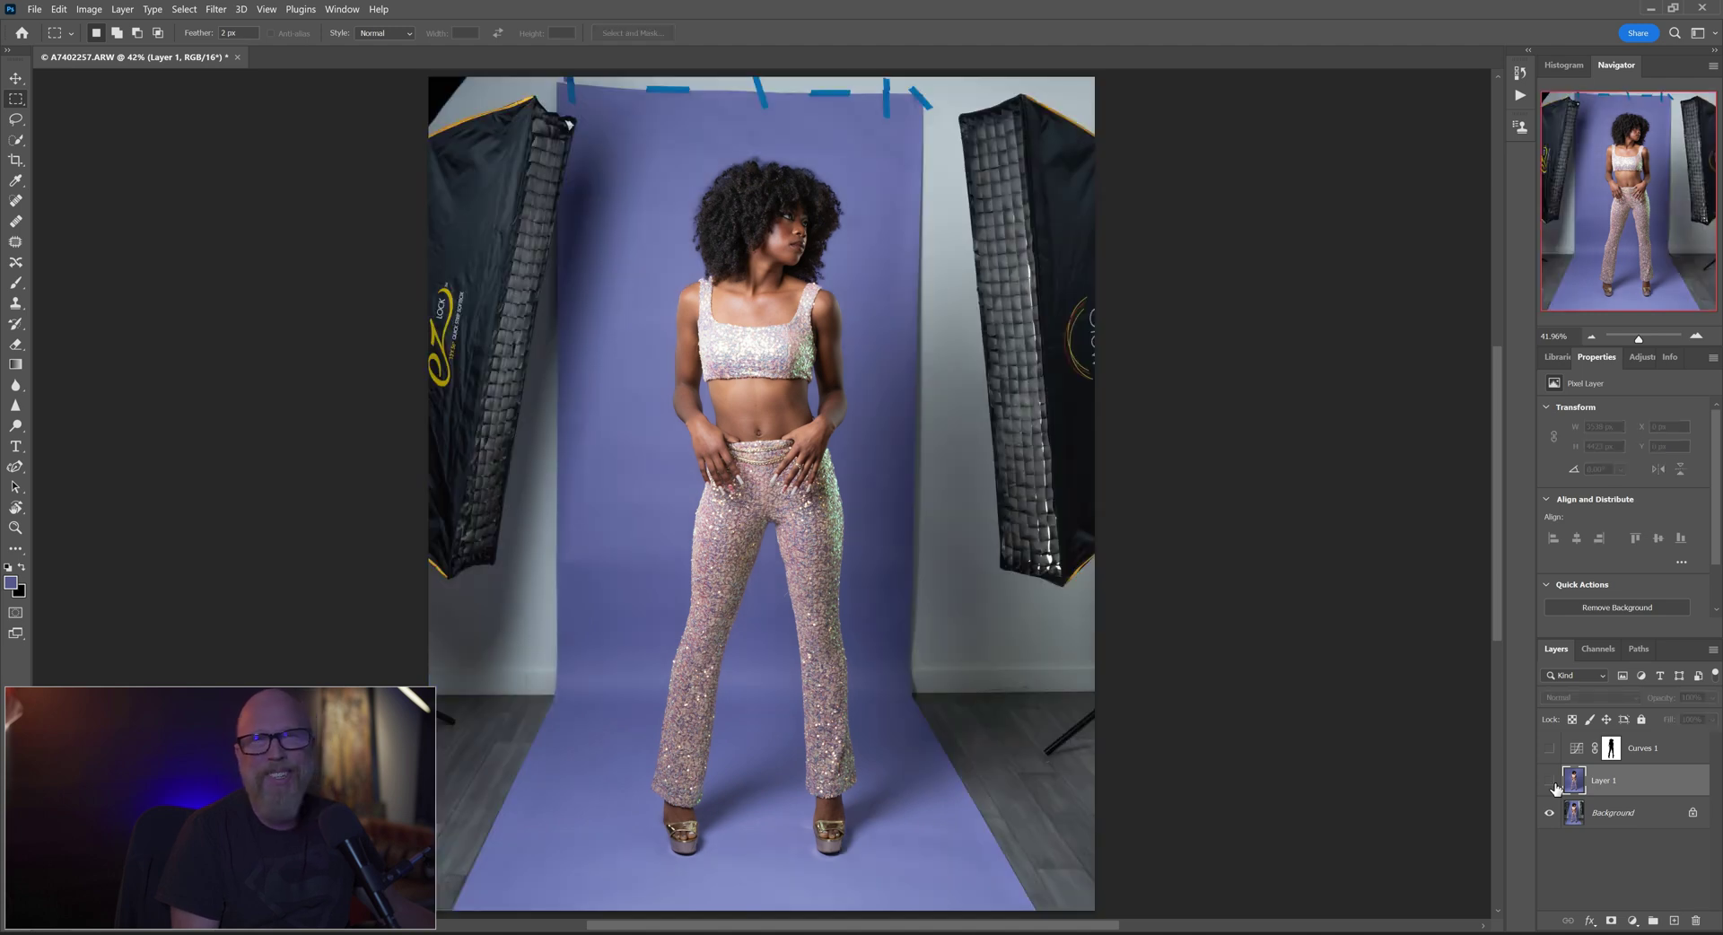
{"action": "left_click", "coordinate": [1550, 781]}
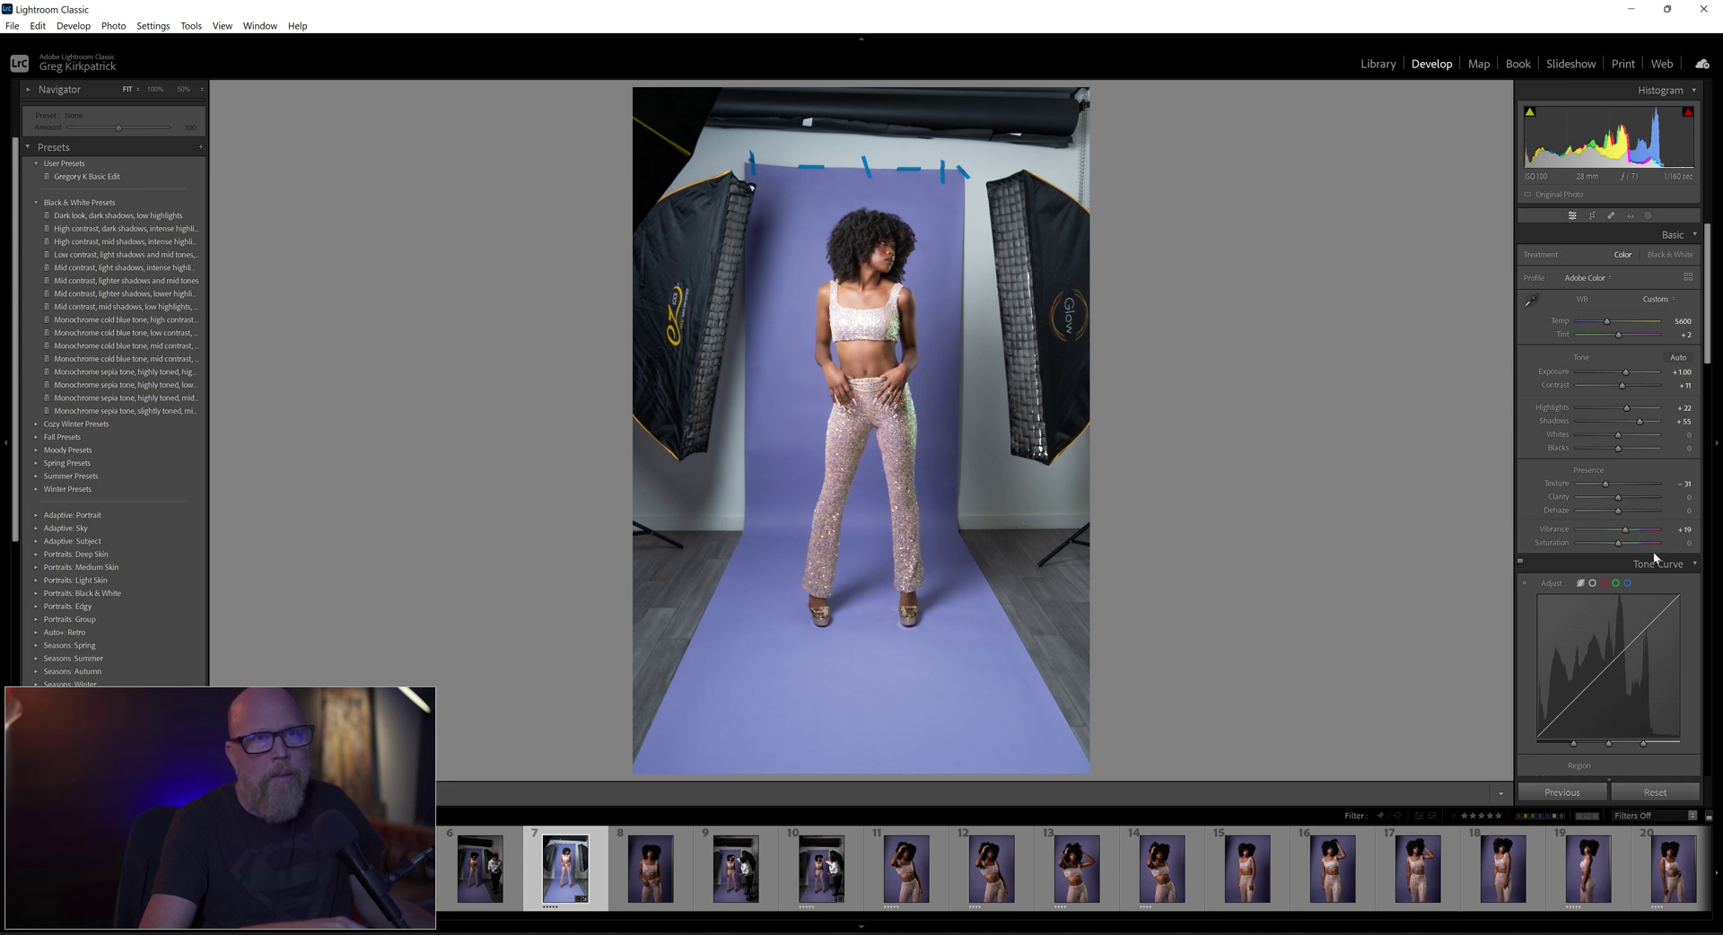
Step: Reset the develop settings, undo the reset, then drag Exposure from +1.00 to +0.83
{"action": "left_click", "coordinate": [1638, 794]}
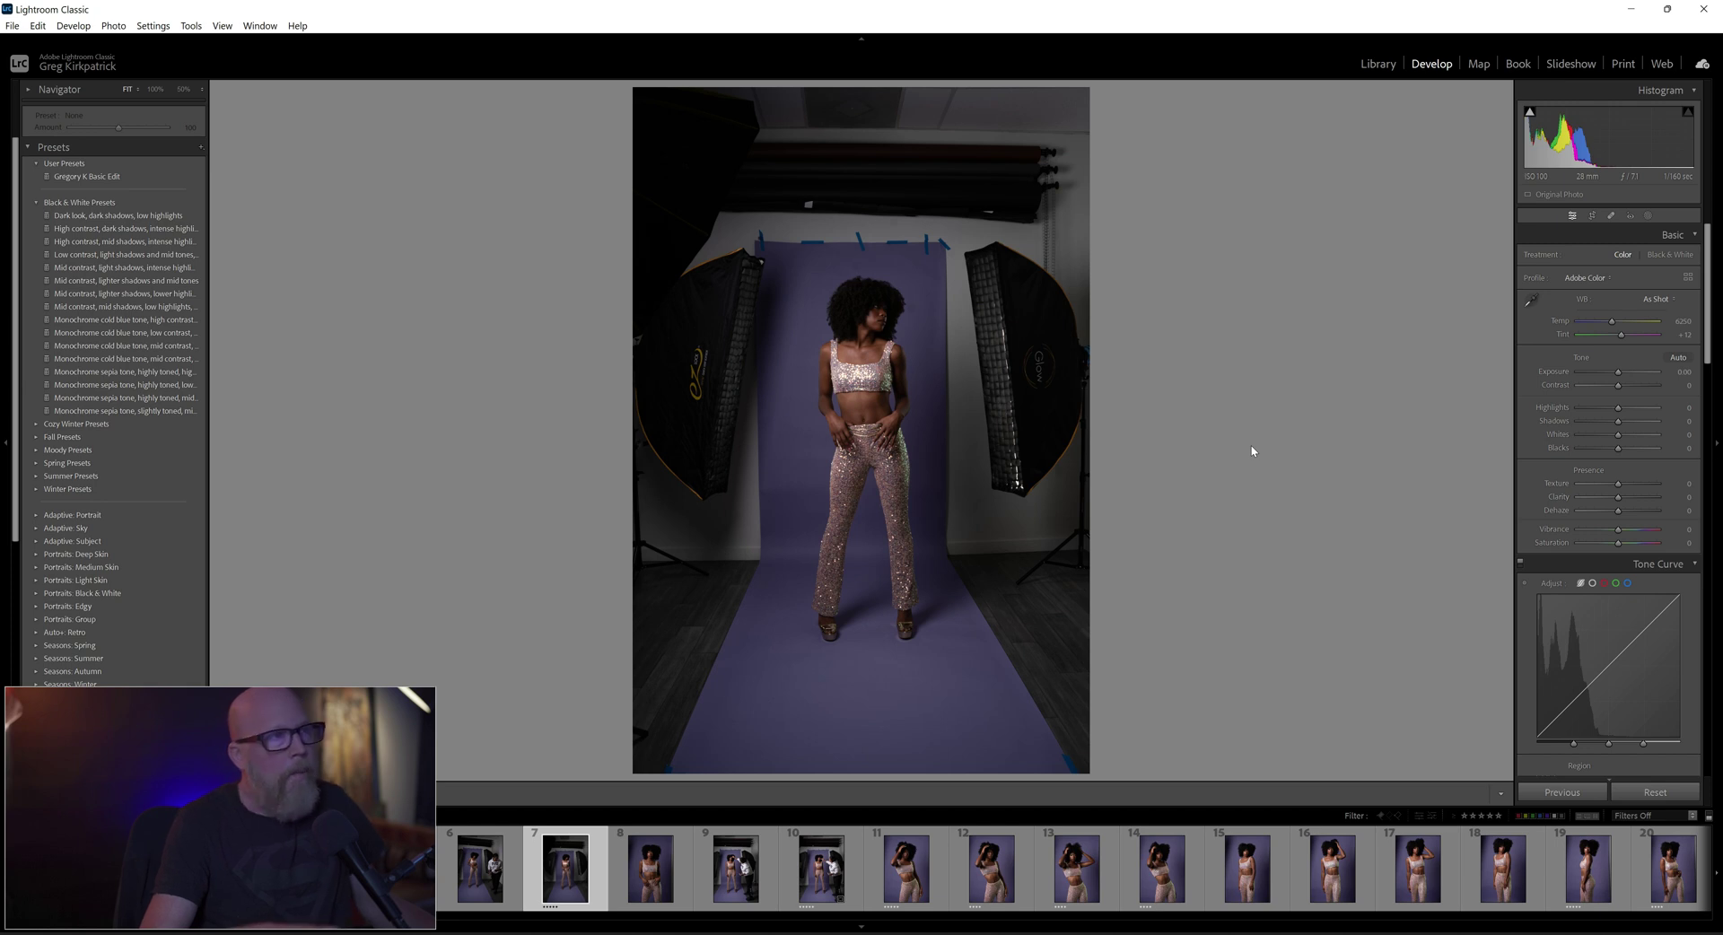
{"action": "key", "text": "ctrl+z"}
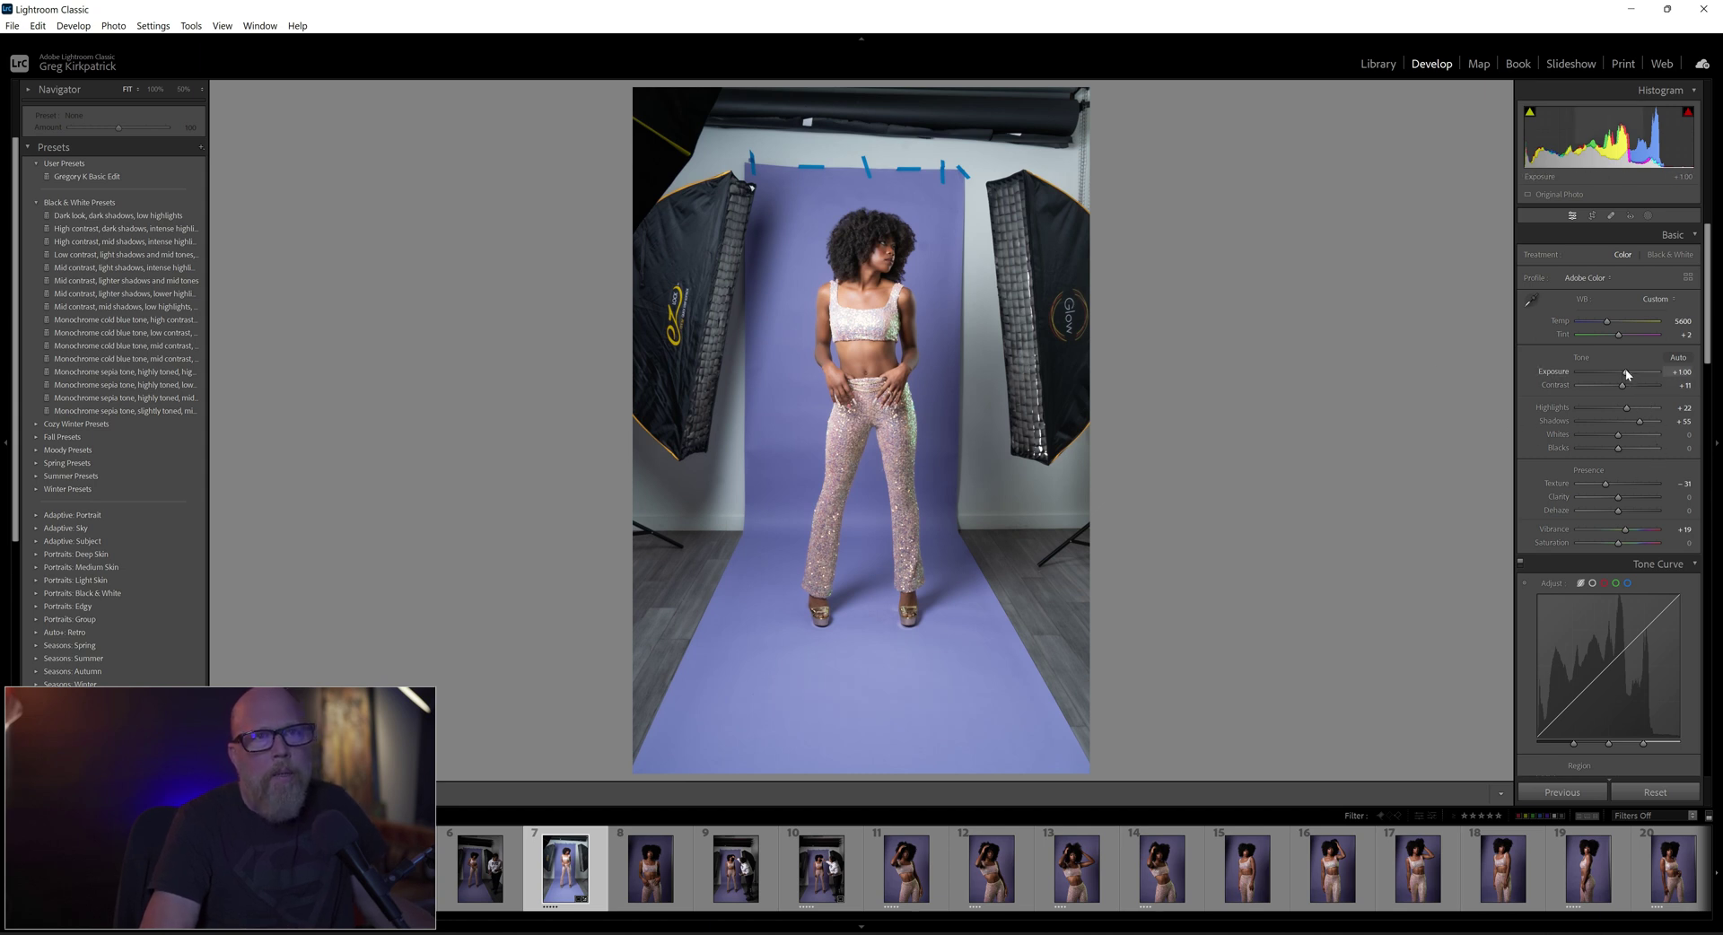
{"action": "left_click_drag", "start_coordinate": [1627, 373], "coordinate": [1626, 376]}
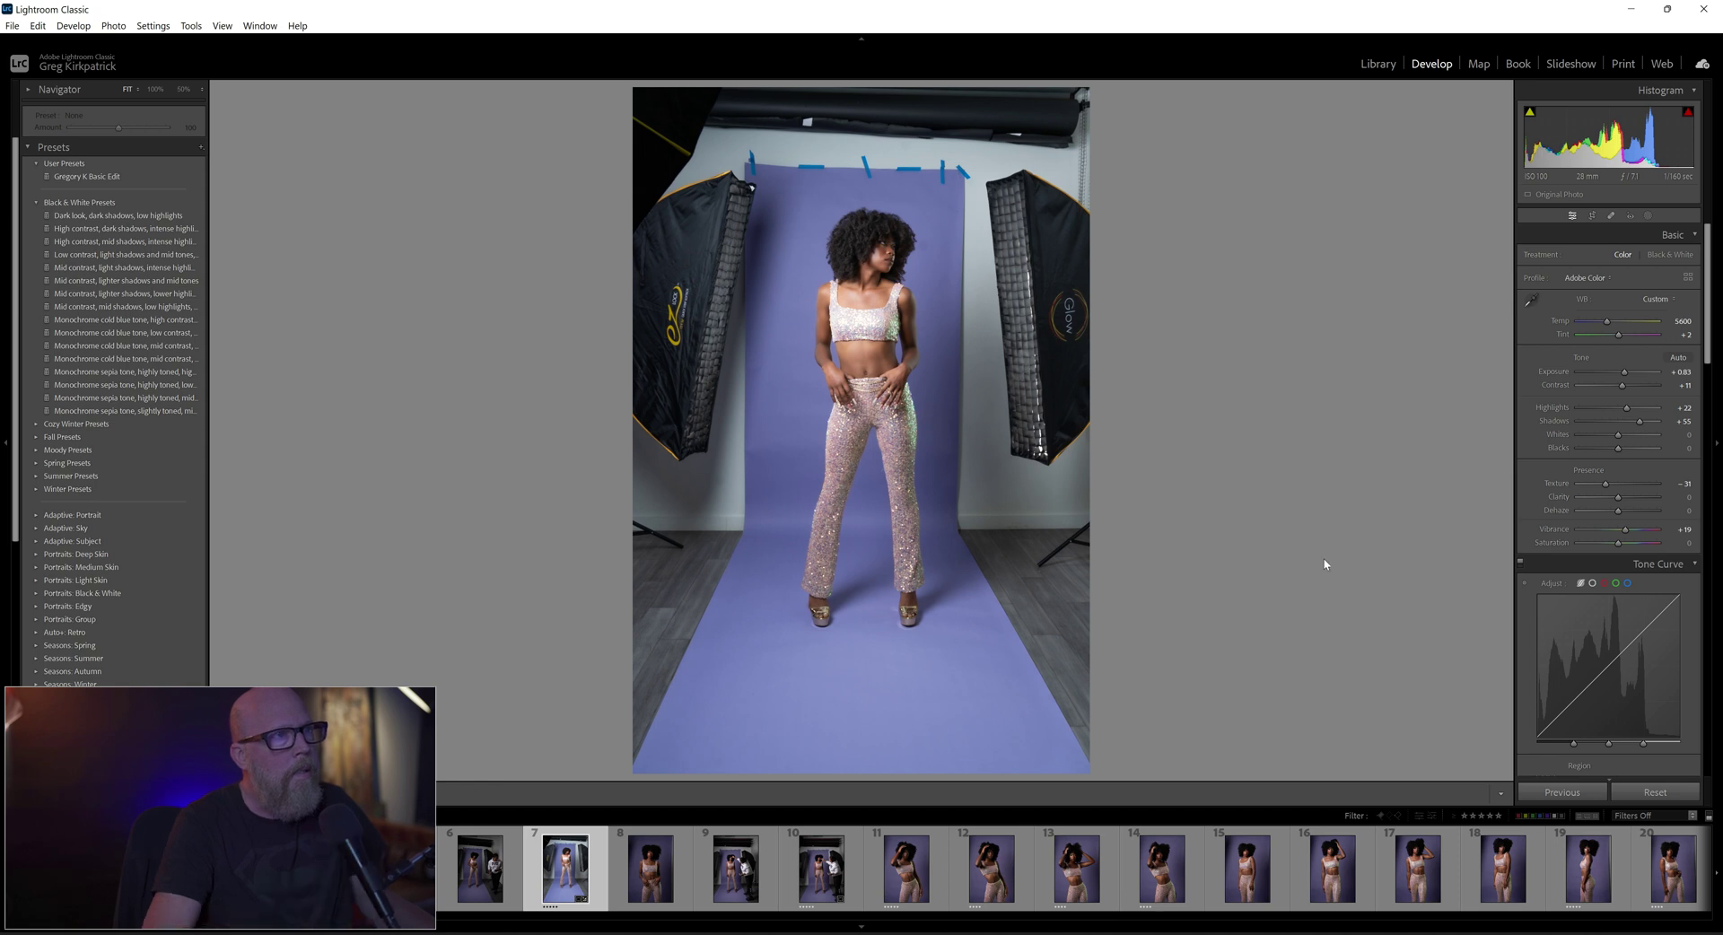
Step: Start the Crop tool locked to the 4 x 5 / 8 x 10 aspect ratio
{"action": "left_click", "coordinate": [1596, 218]}
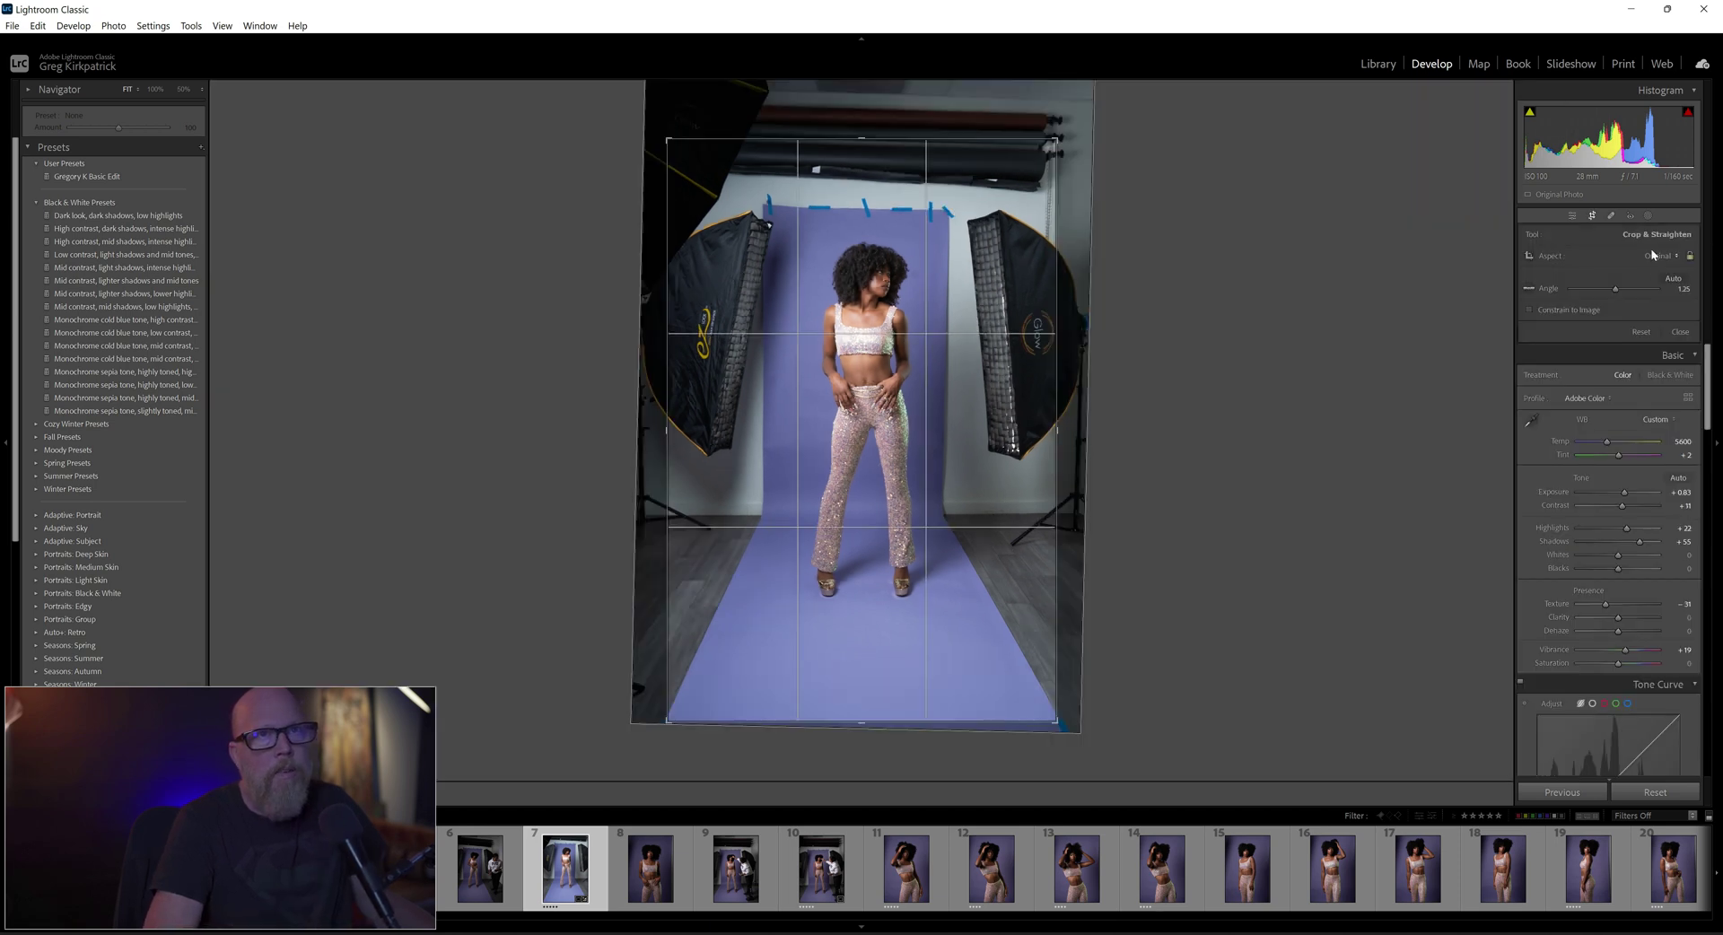
{"action": "left_click", "coordinate": [1656, 256]}
{"action": "left_click", "coordinate": [1590, 347]}
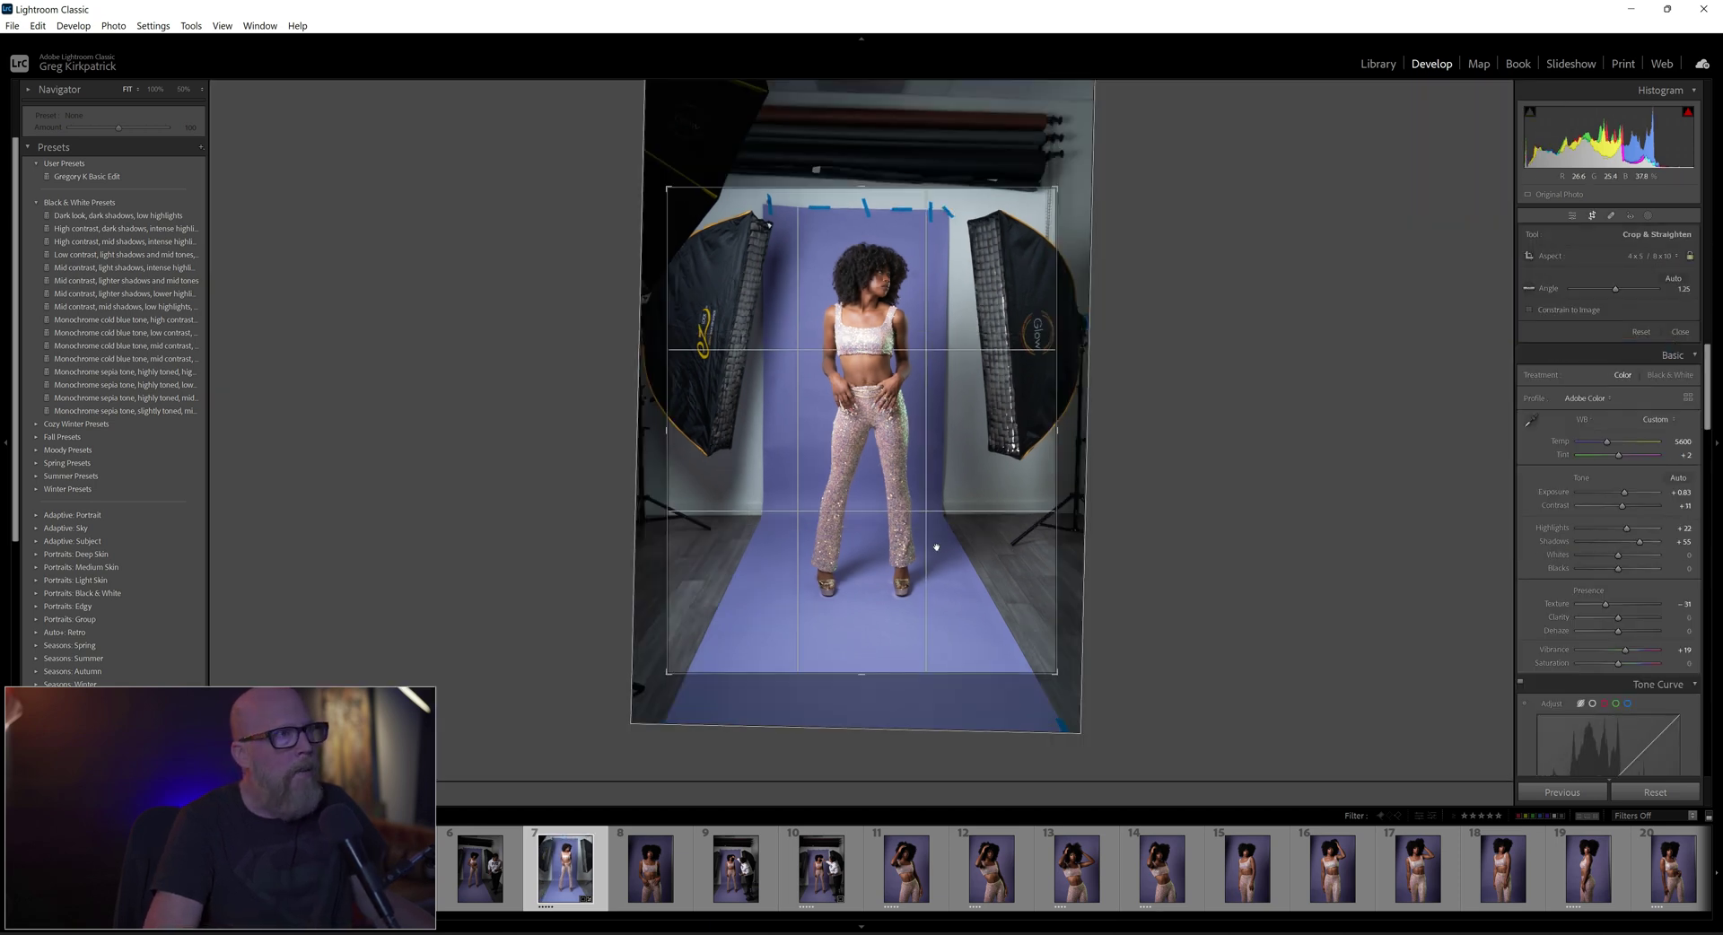
Step: Adjust the crop edges and recentre the model, then apply the crop
{"action": "left_click_drag", "start_coordinate": [904, 668], "coordinate": [907, 652]}
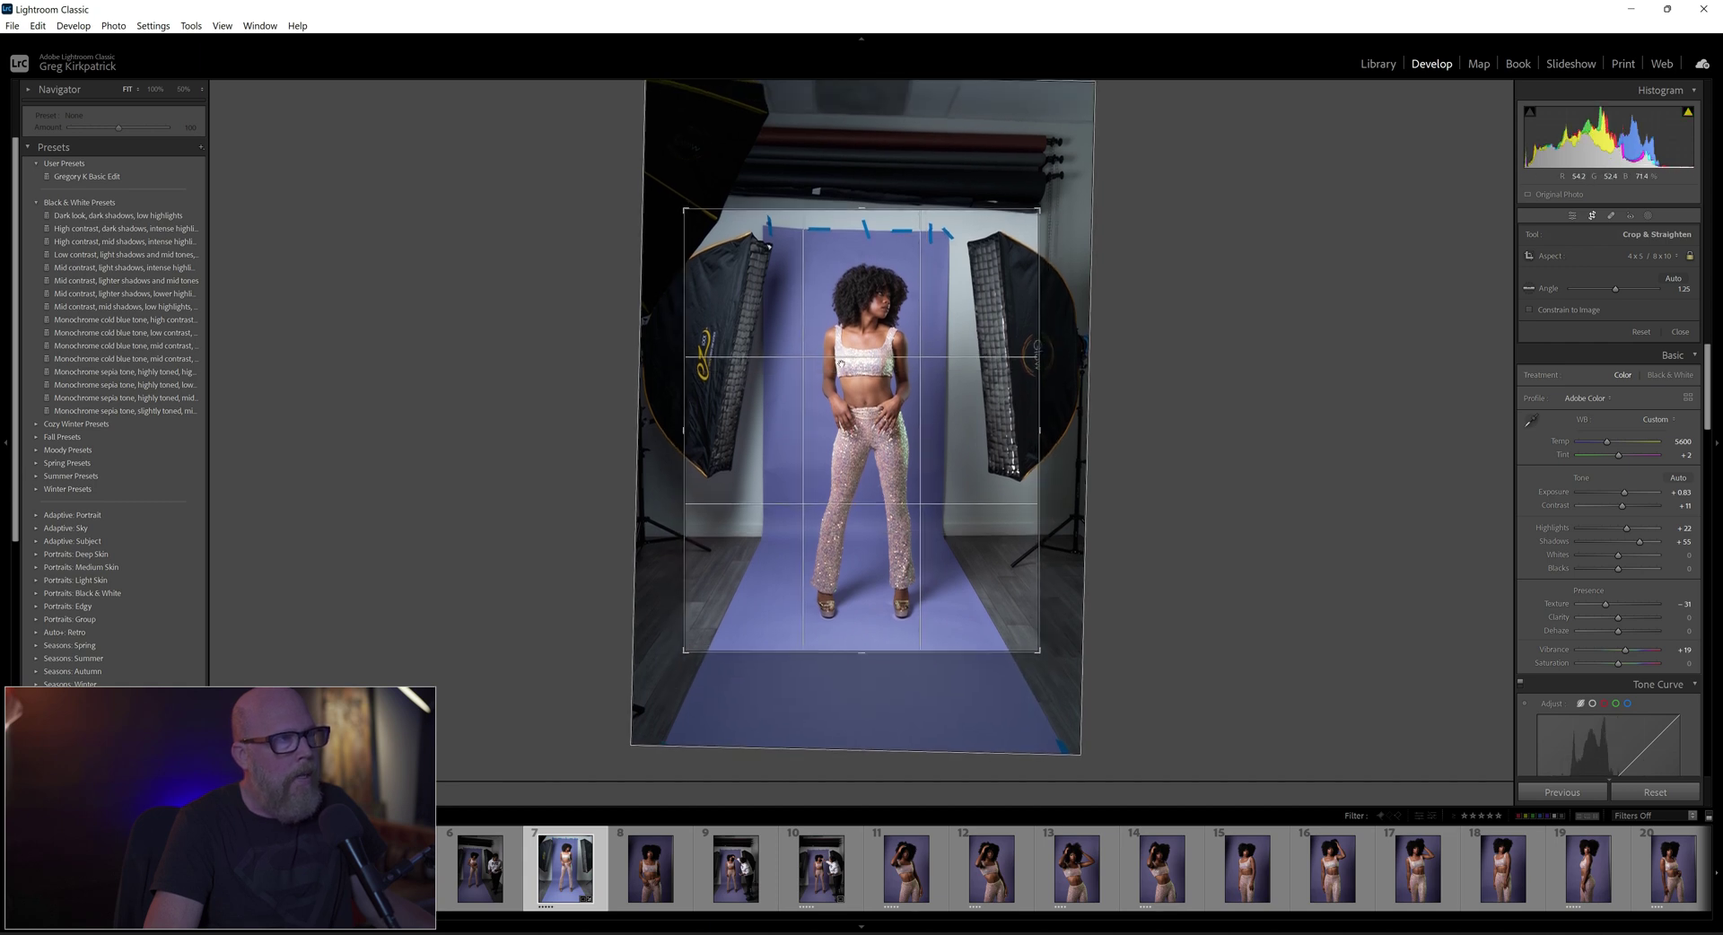
{"action": "left_click_drag", "start_coordinate": [875, 210], "coordinate": [877, 219]}
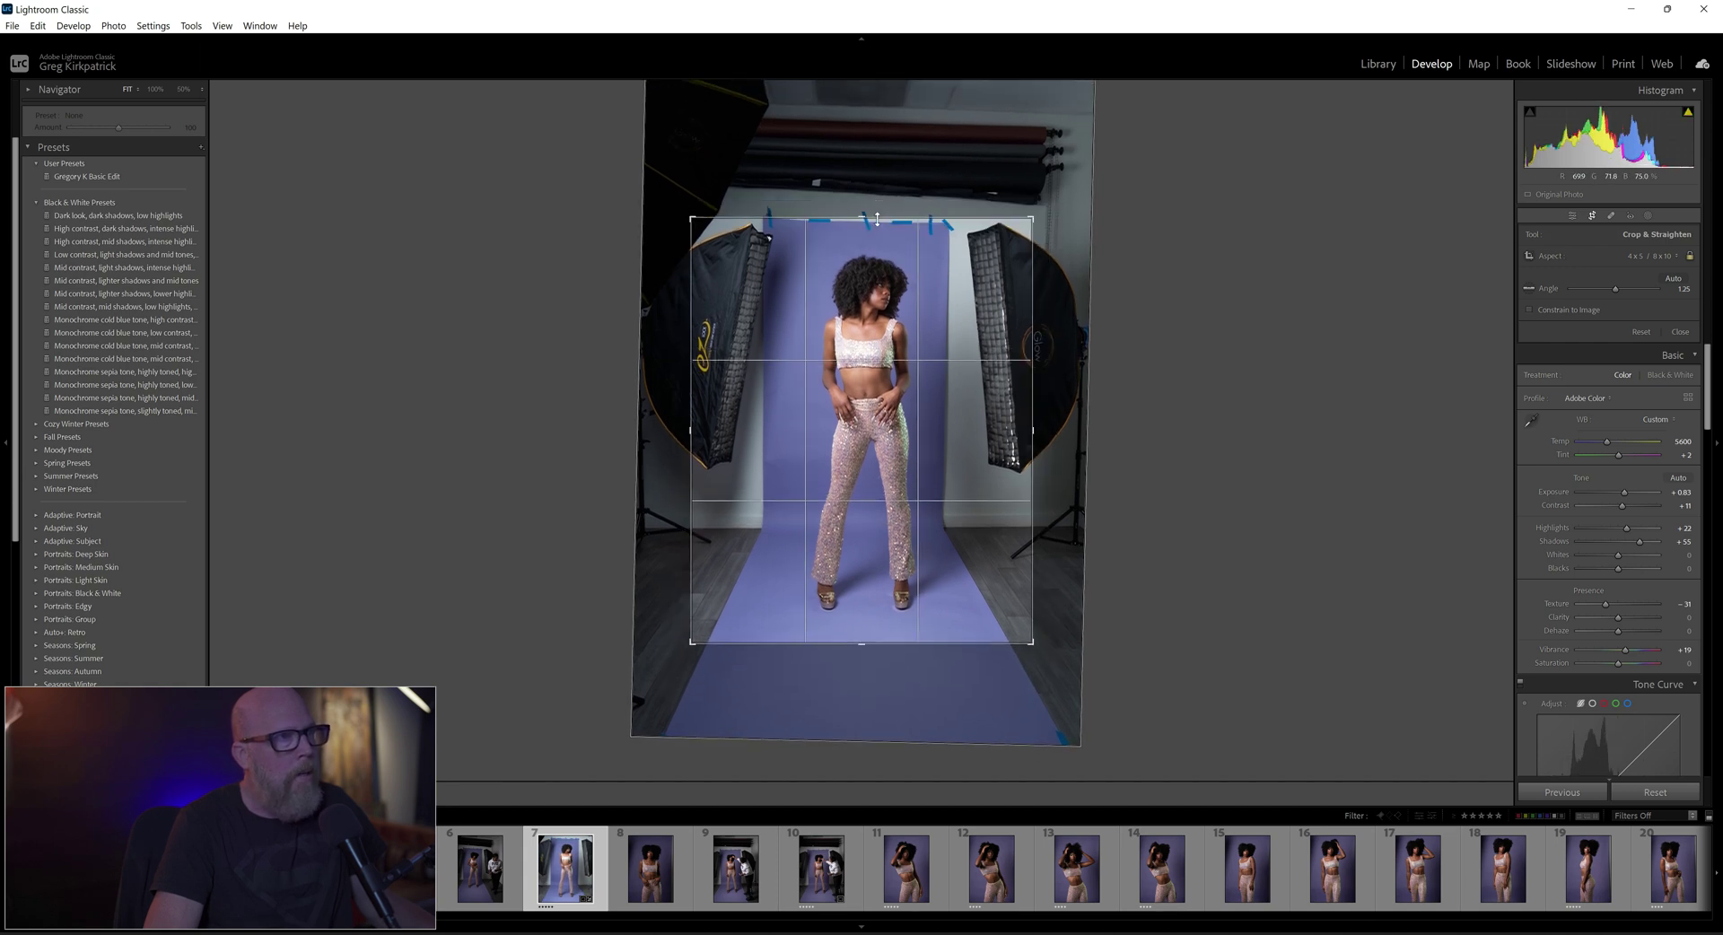
{"action": "left_click_drag", "start_coordinate": [857, 437], "coordinate": [859, 510]}
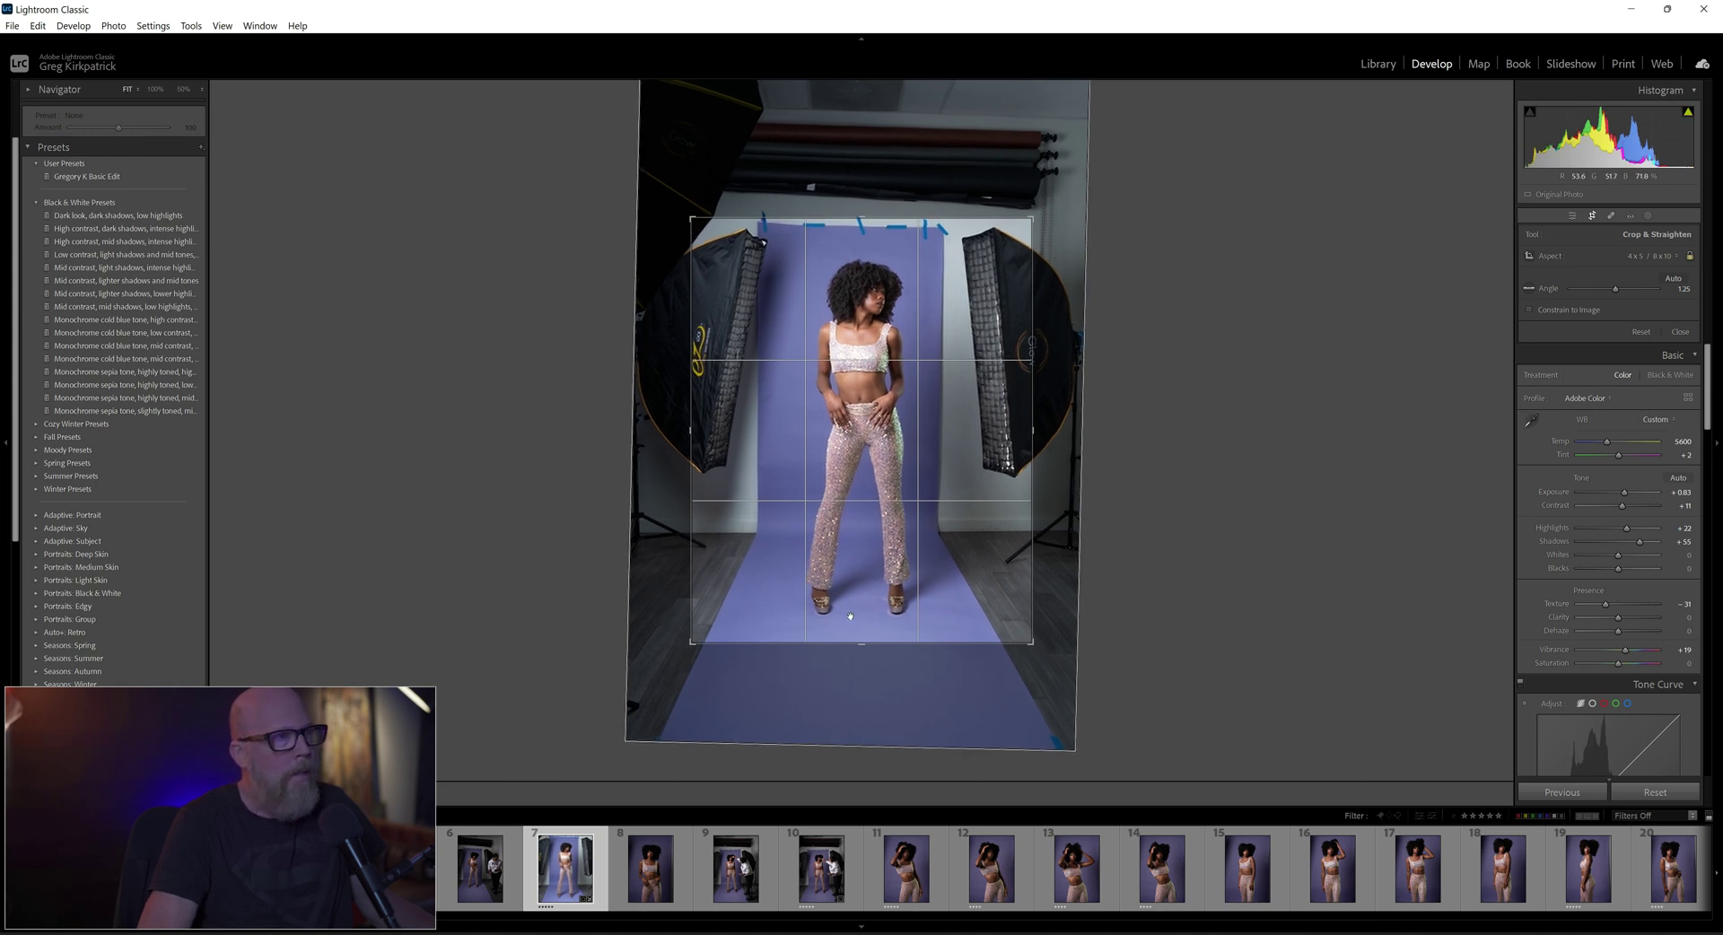
{"action": "left_click_drag", "start_coordinate": [860, 642], "coordinate": [872, 523]}
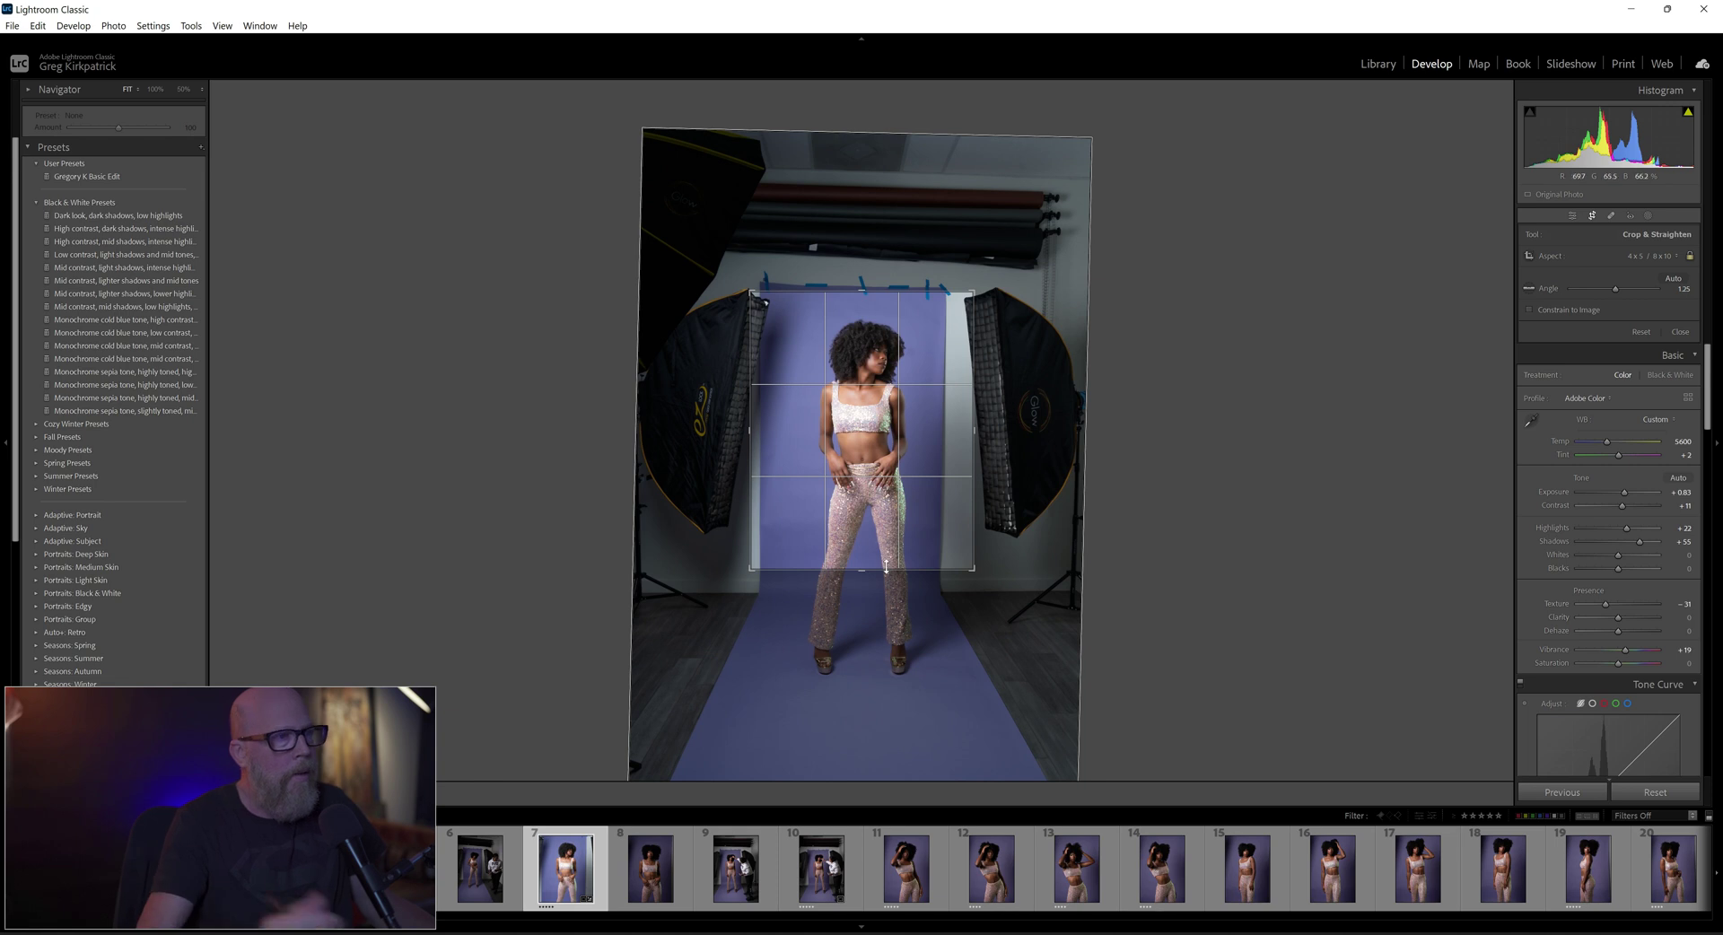
{"action": "key", "text": "ctrl+z"}
{"action": "key", "text": "ctrl+z"}
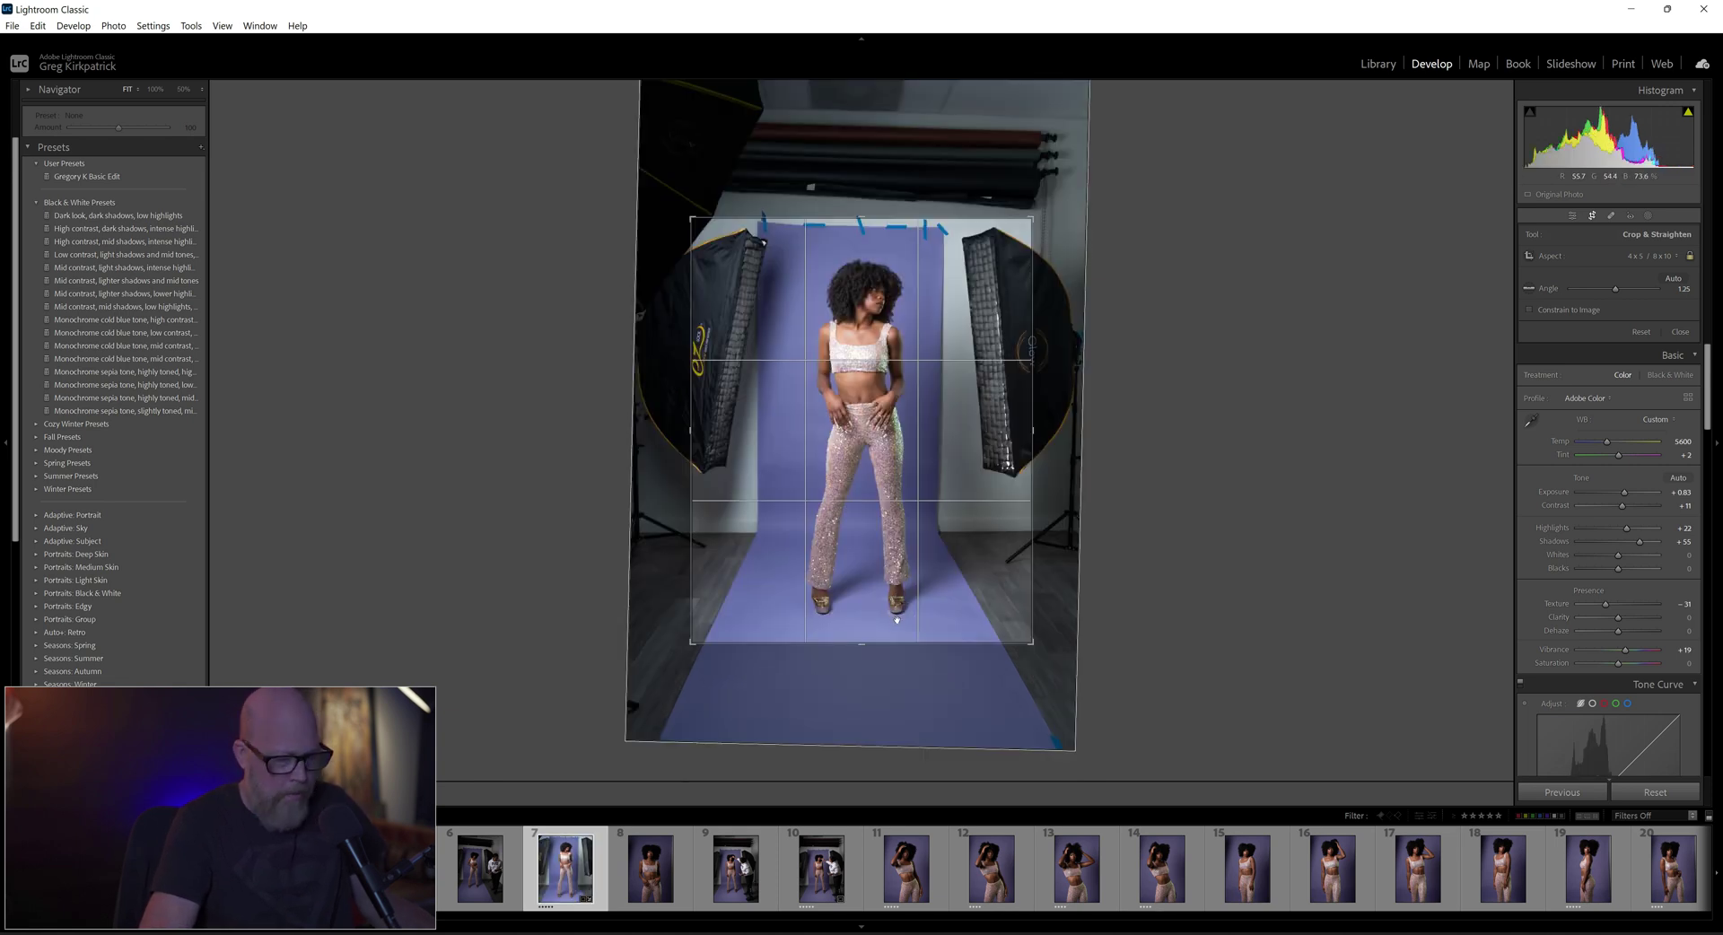
{"action": "key", "text": "Return"}
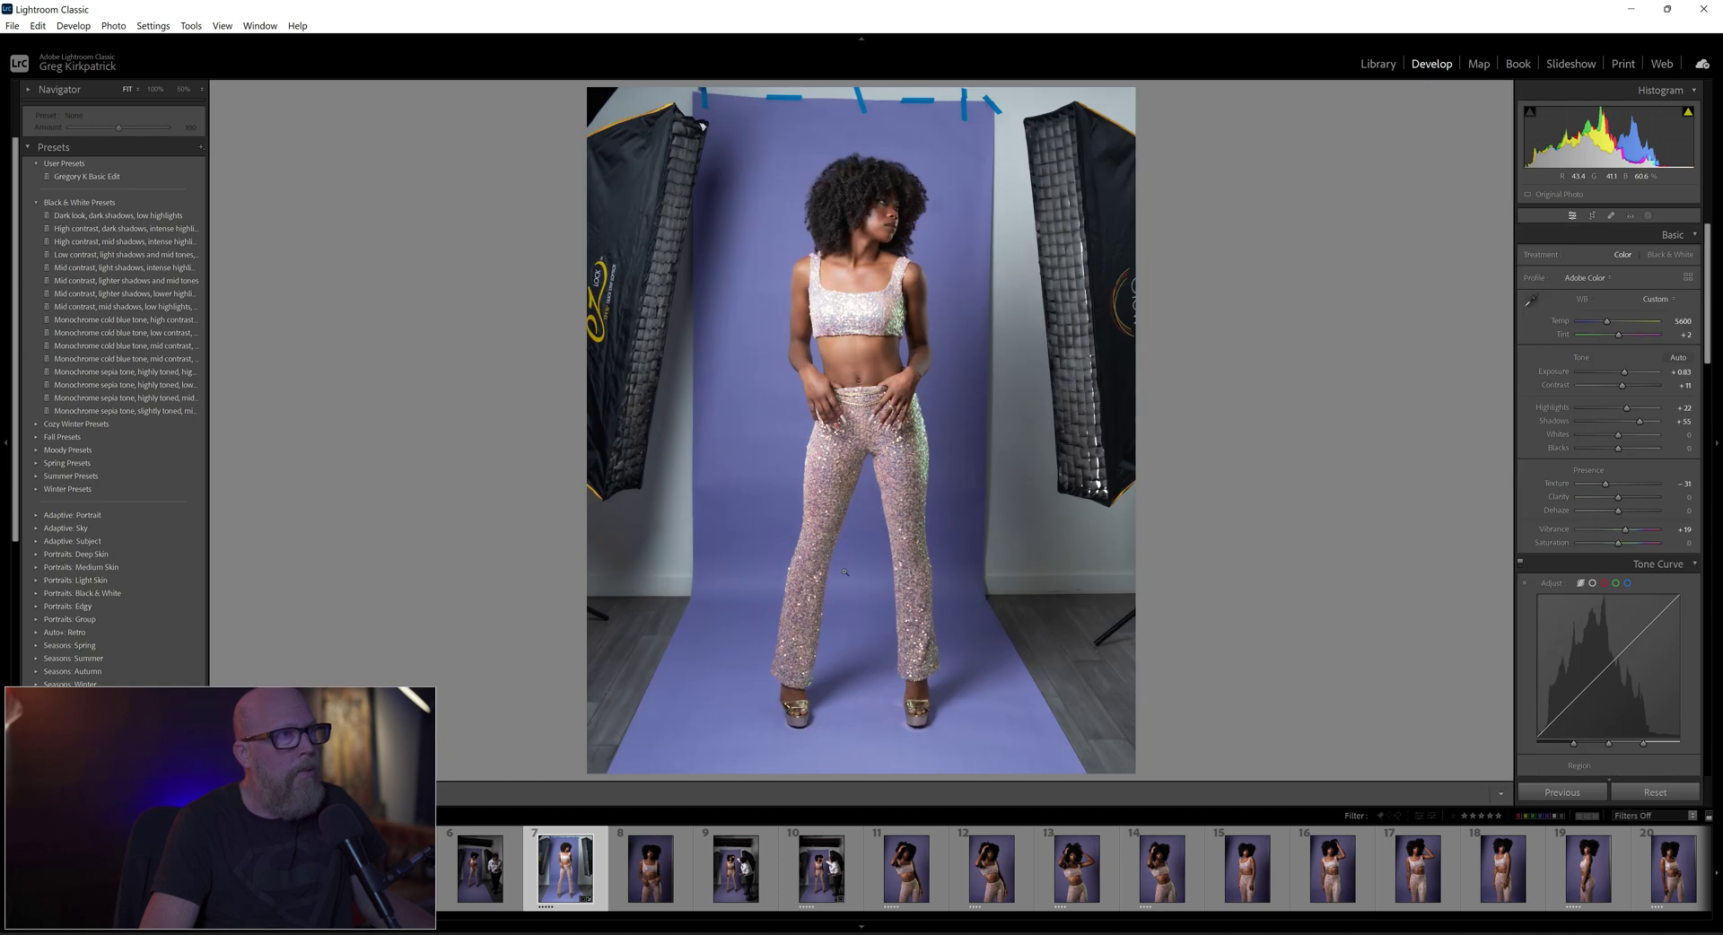
Step: Send the cropped photo to Photoshop 2023 and duplicate its Background into Layer 1
{"action": "right_click", "coordinate": [926, 386]}
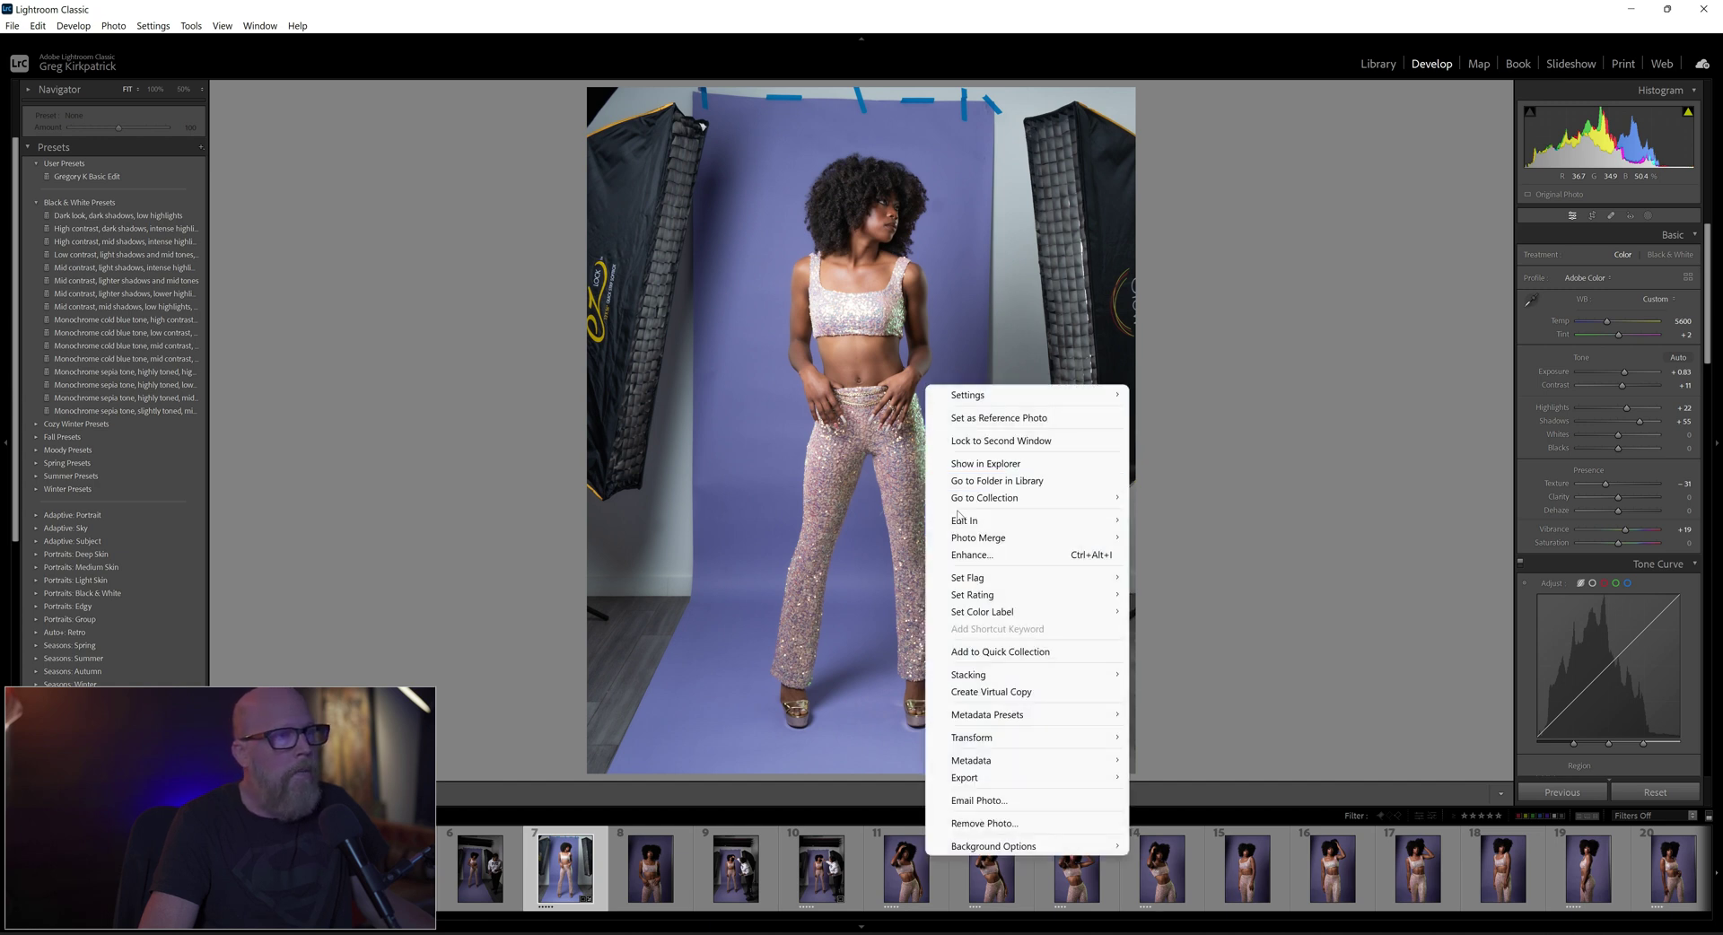
{"action": "mouse_move", "coordinate": [959, 522]}
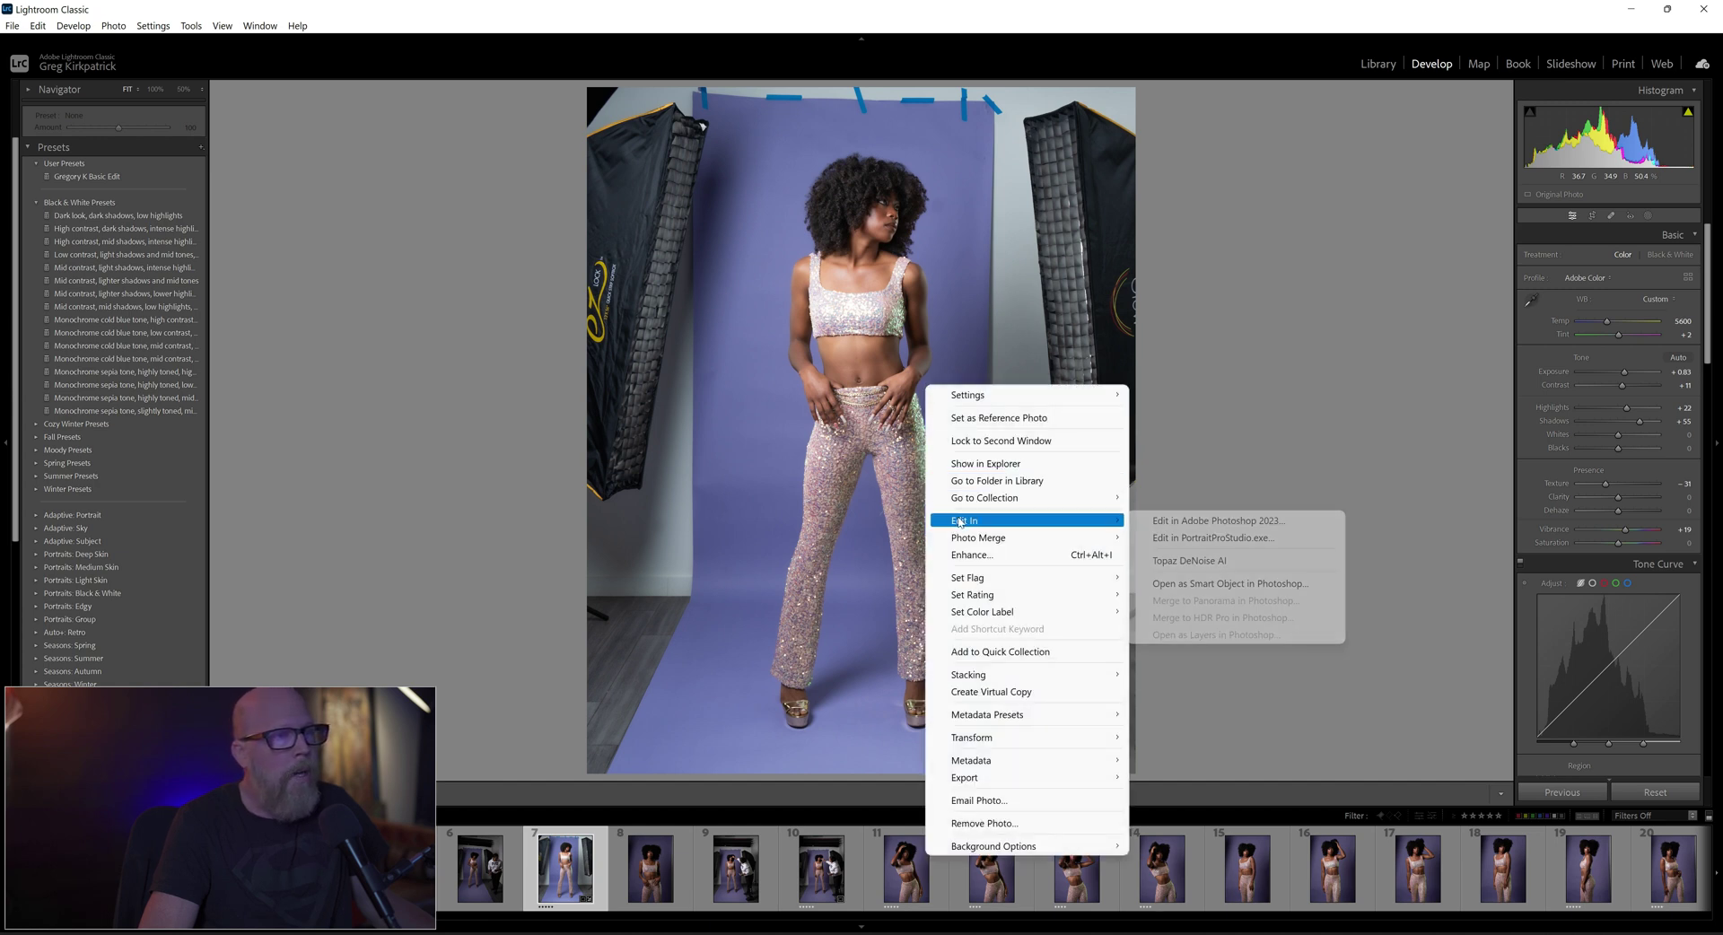
{"action": "left_click", "coordinate": [1214, 523]}
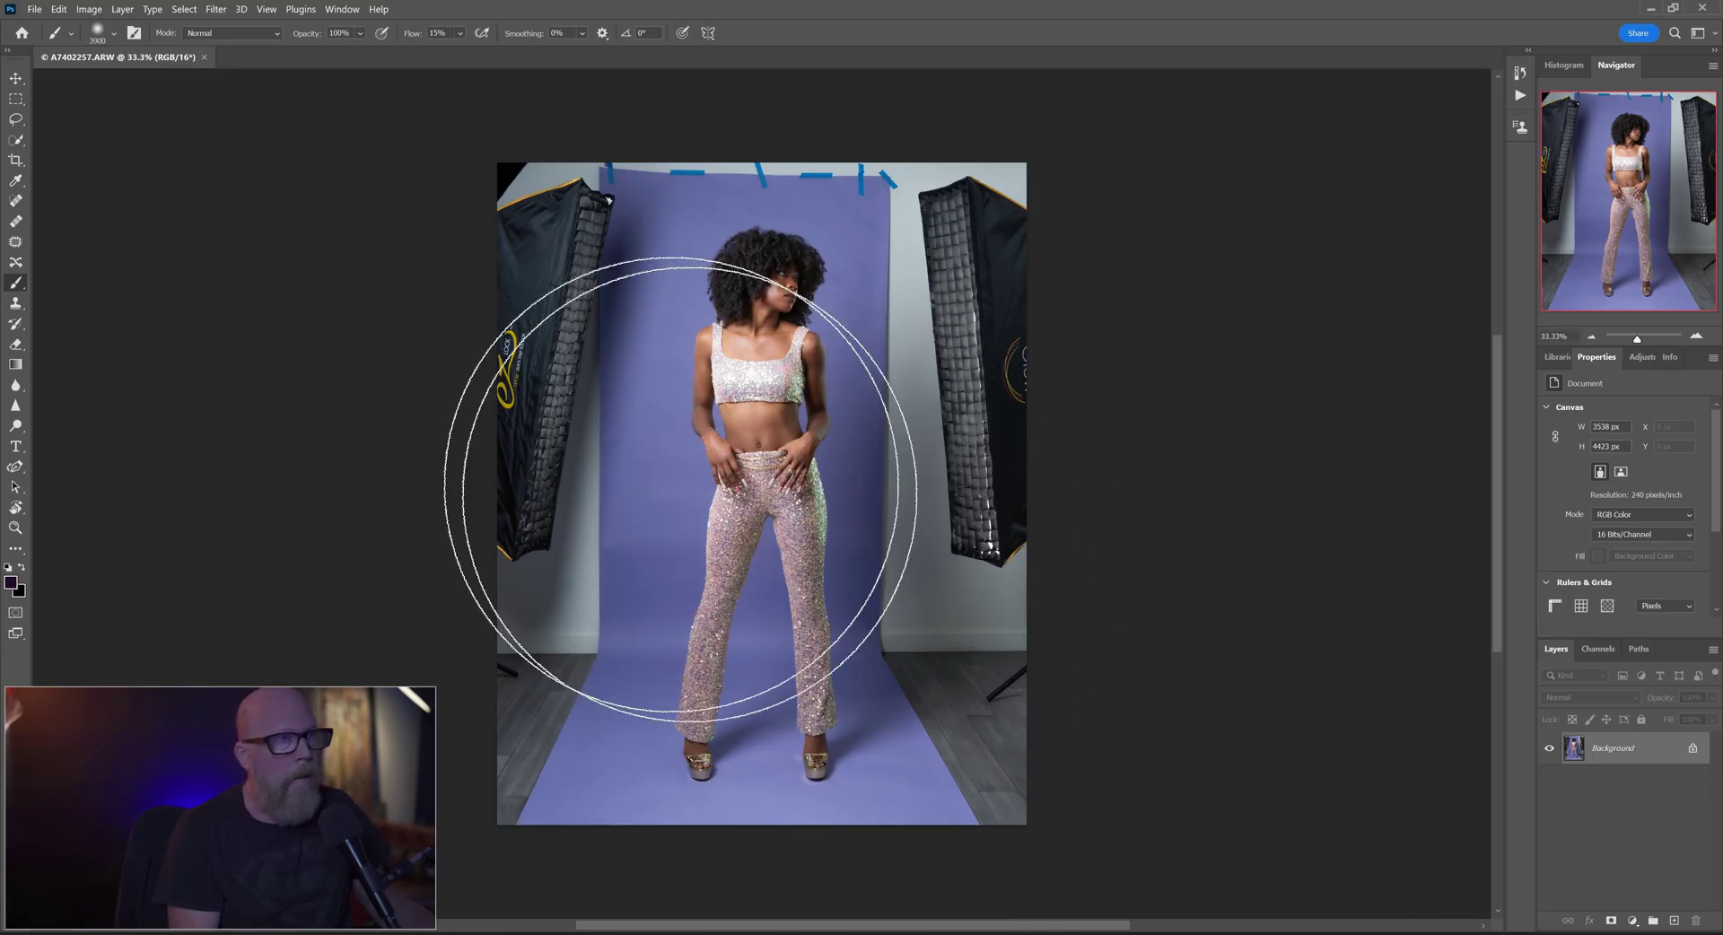
{"action": "left_click", "coordinate": [10, 101]}
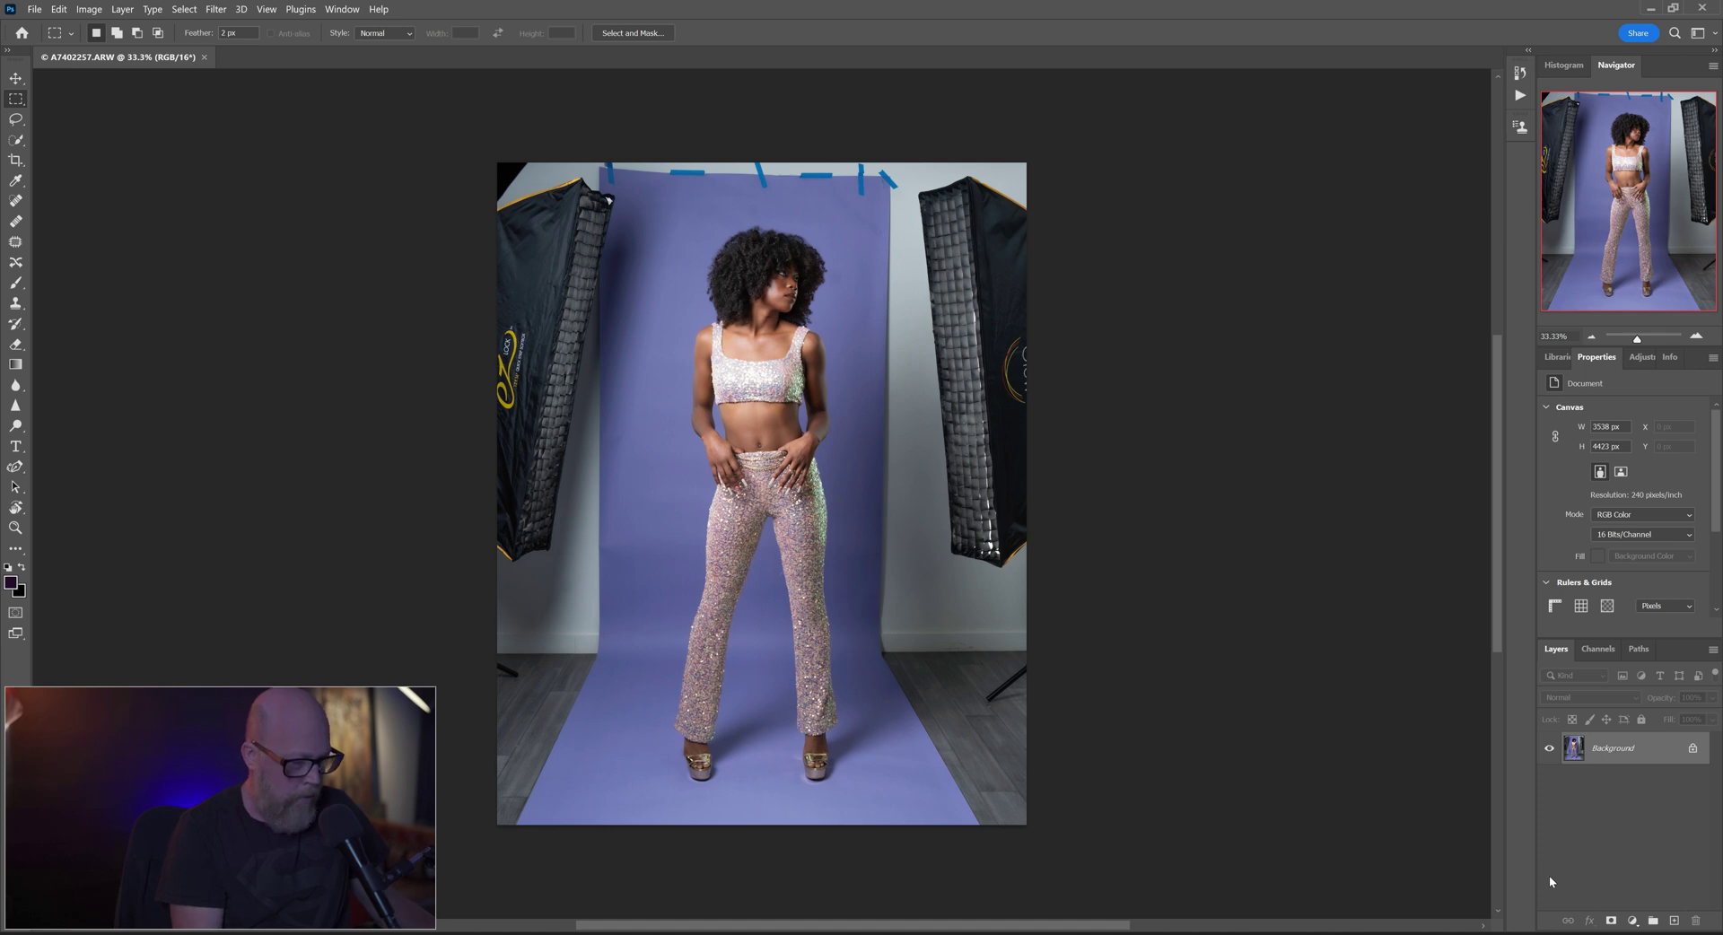
{"action": "key", "text": "ctrl+j"}
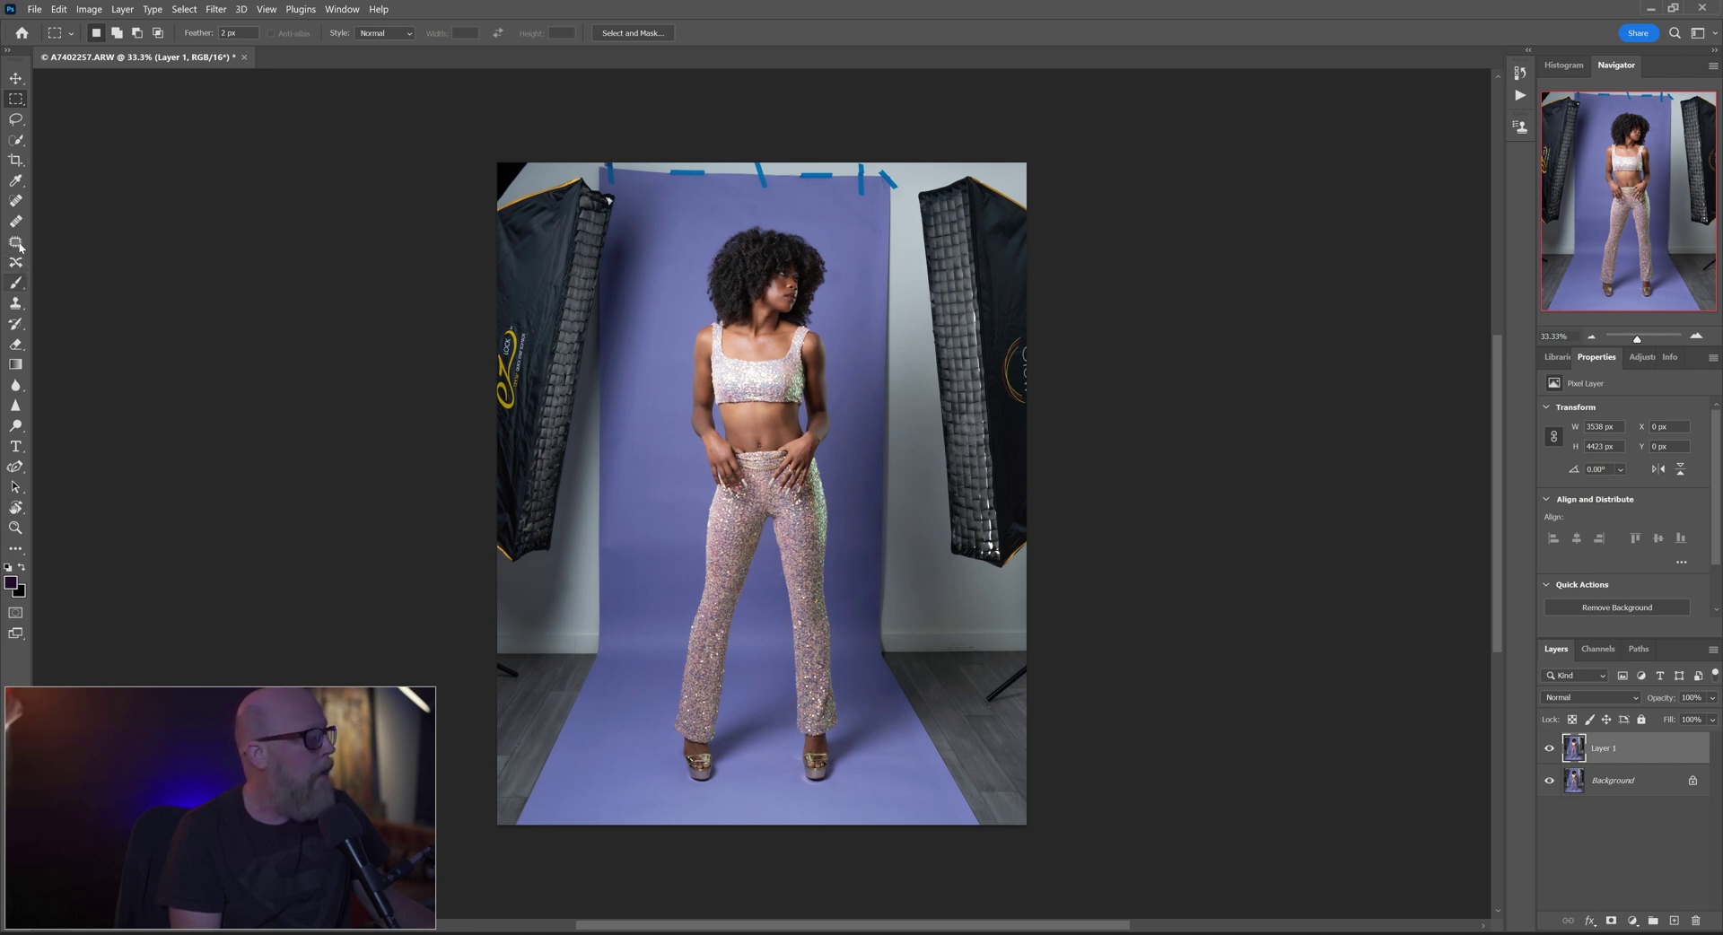
Step: Lasso the right softbox and stand, then fill the selection with Content-Aware fill
{"action": "left_click", "coordinate": [9, 119]}
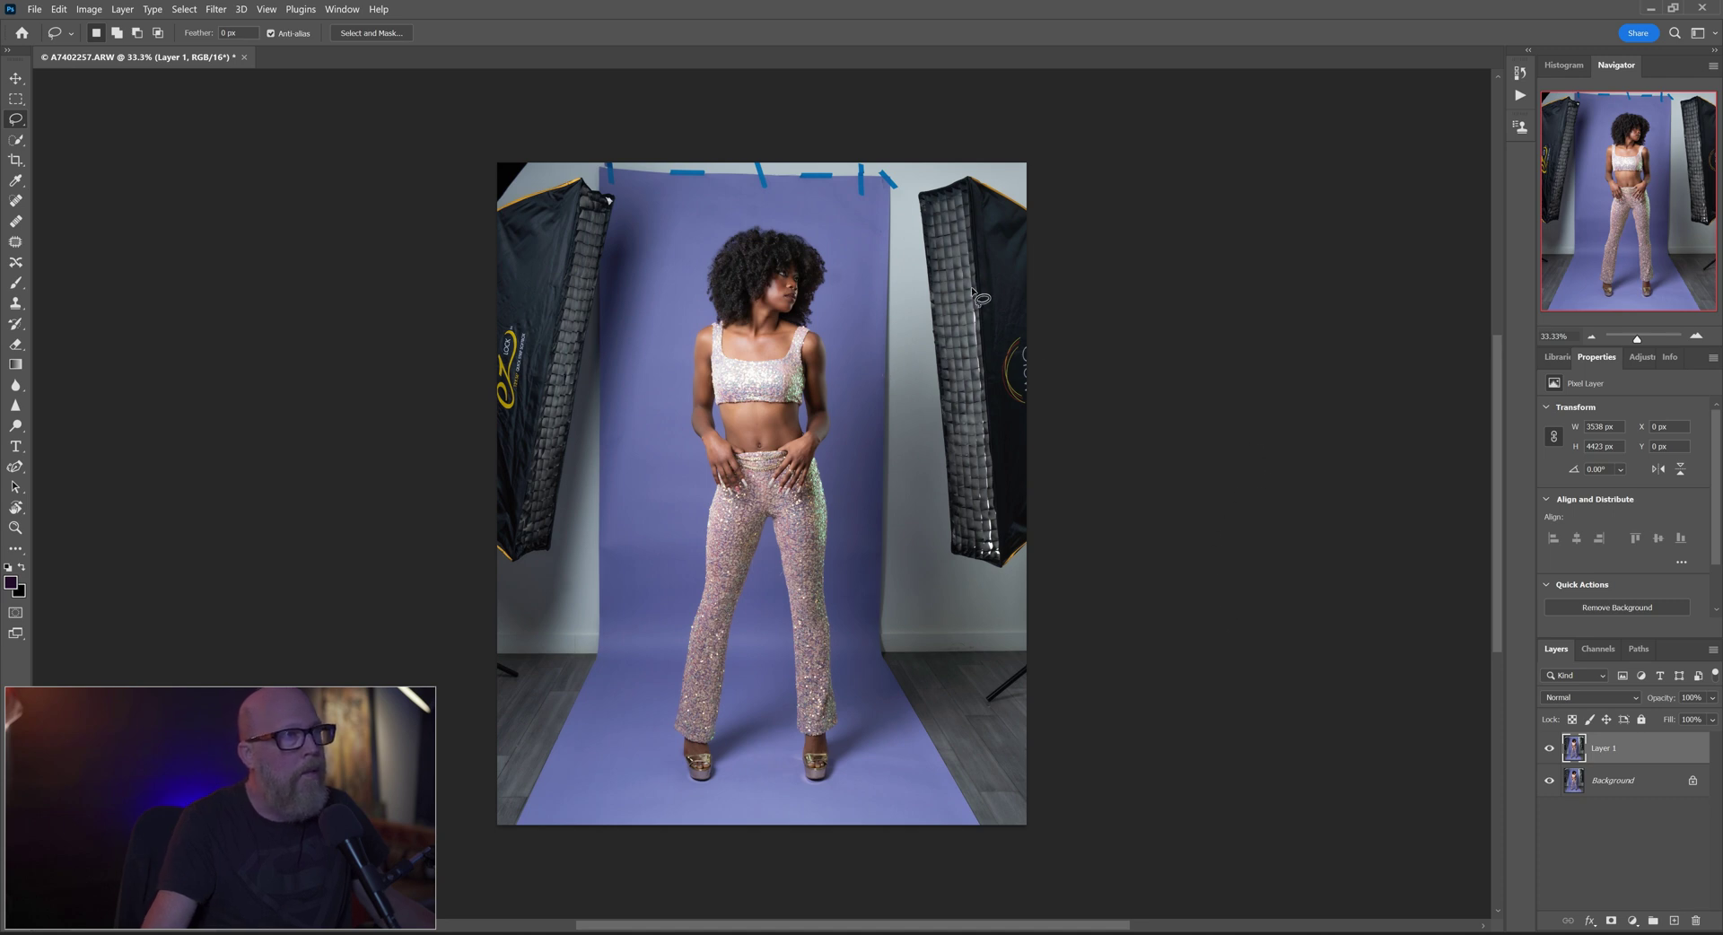
{"action": "mouse_move", "coordinate": [881, 157]}
{"action": "left_mouse_down"}
{"action": "mouse_move", "coordinate": [871, 659]}
{"action": "mouse_move", "coordinate": [898, 741]}
{"action": "mouse_move", "coordinate": [966, 837]}
{"action": "mouse_move", "coordinate": [1065, 700]}
{"action": "mouse_move", "coordinate": [1050, 117]}
{"action": "left_mouse_up"}
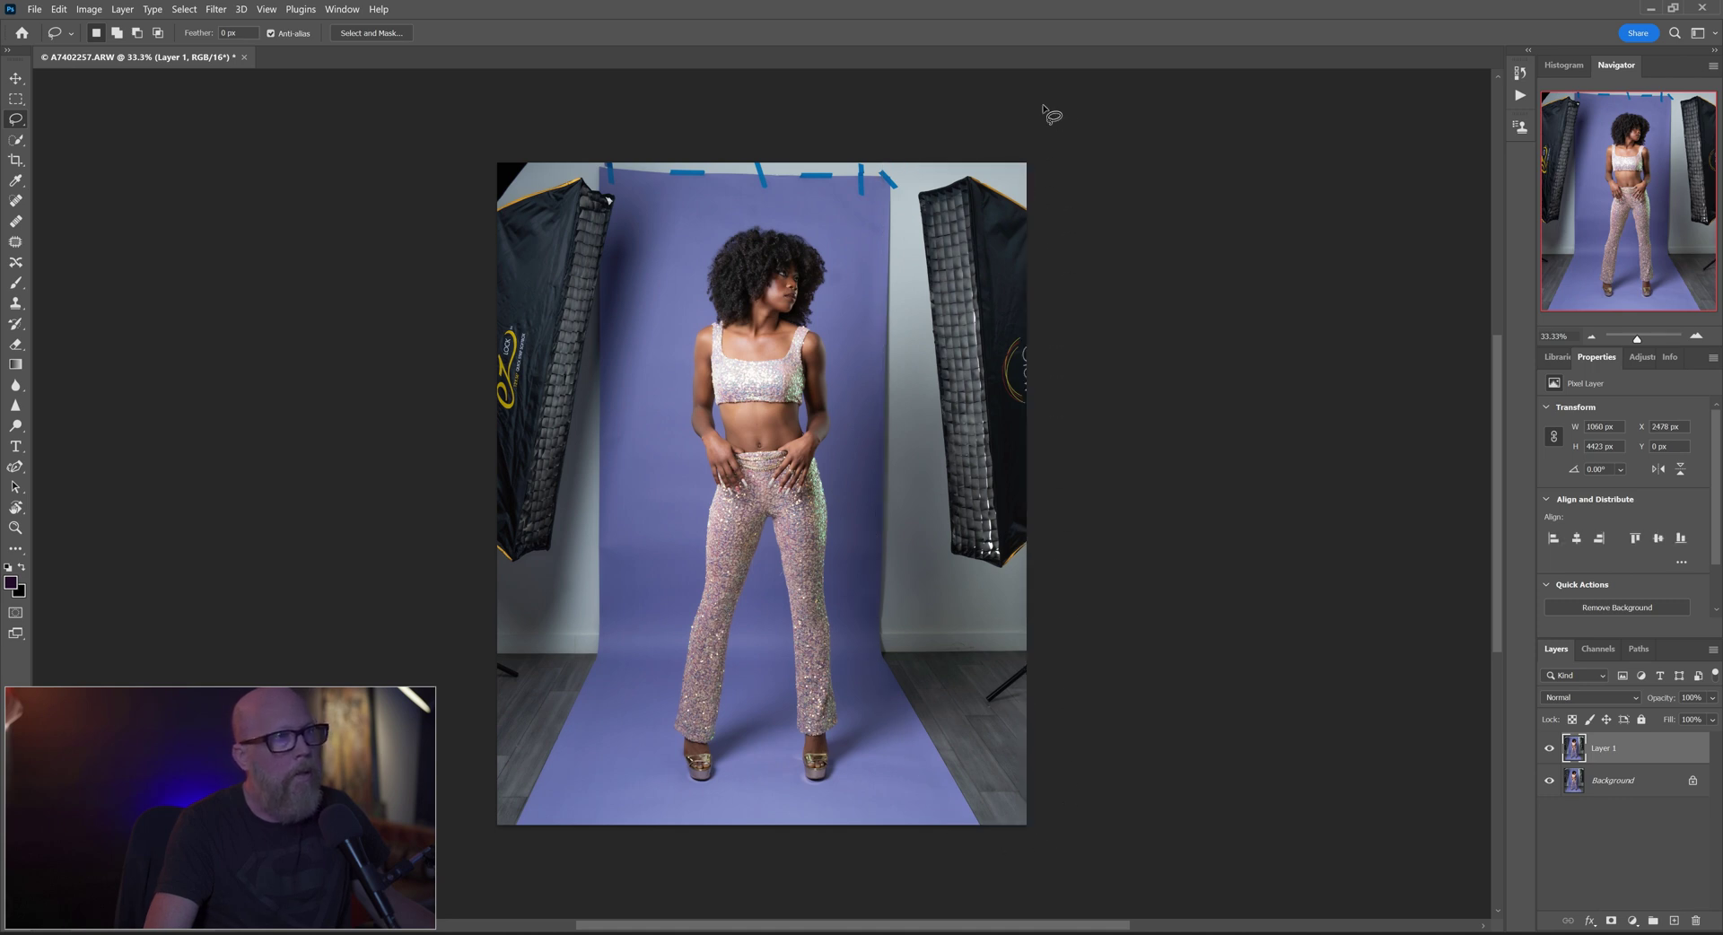
{"action": "right_click", "coordinate": [971, 456]}
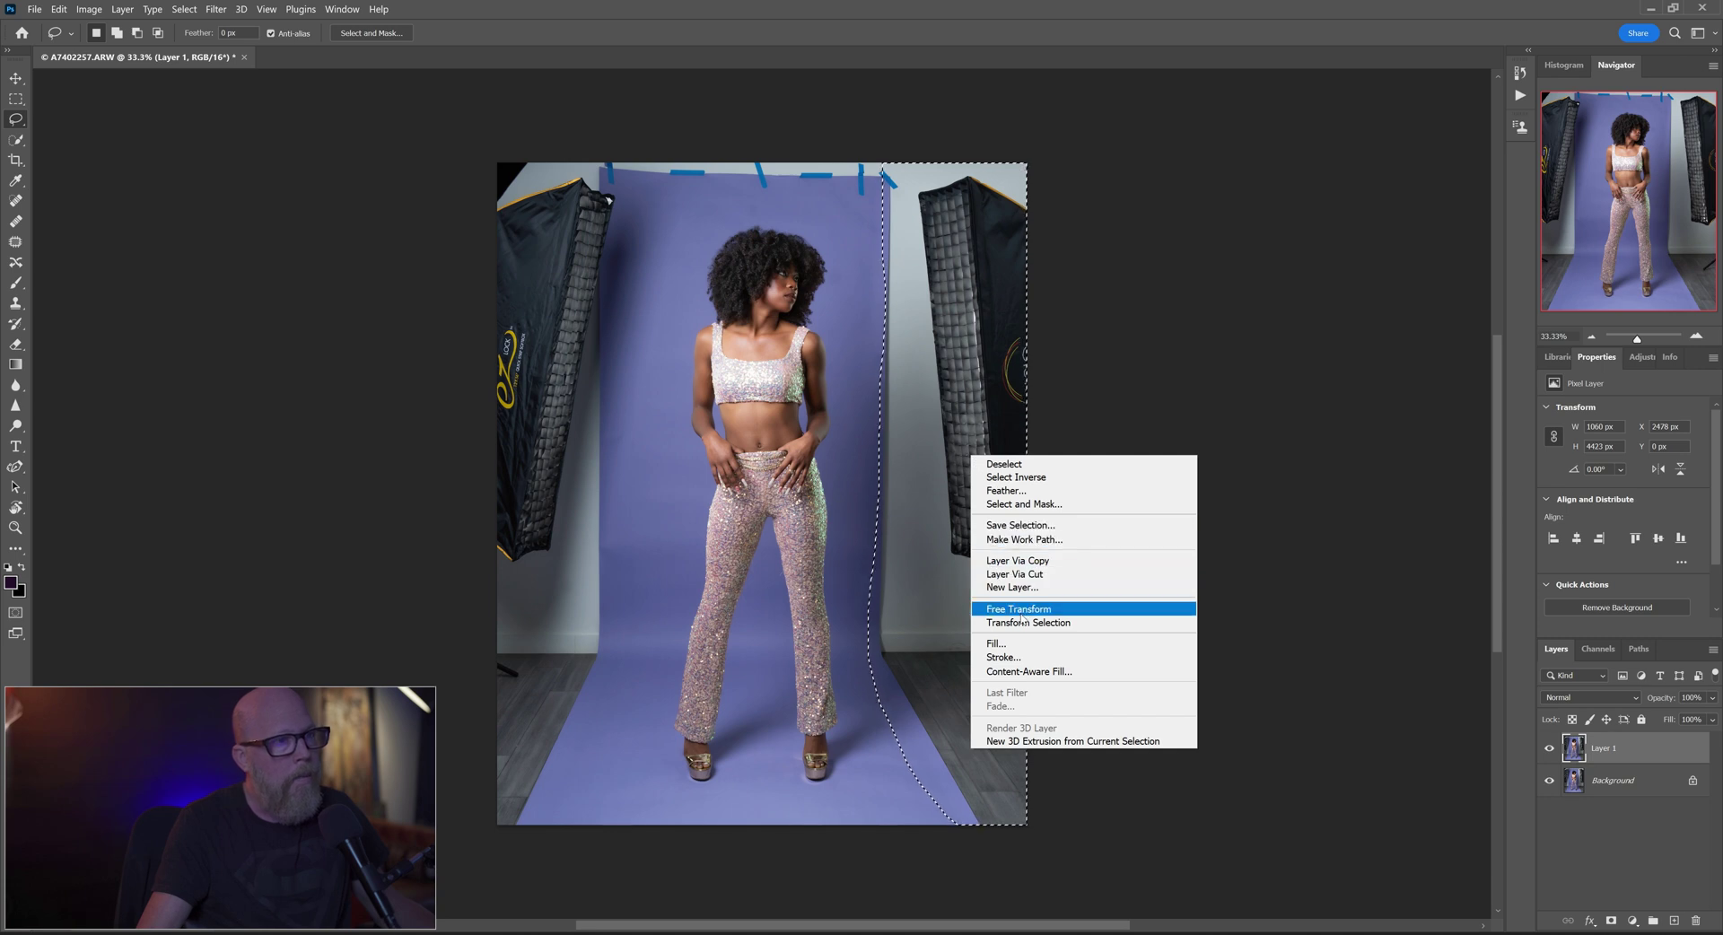
{"action": "left_click", "coordinate": [998, 644]}
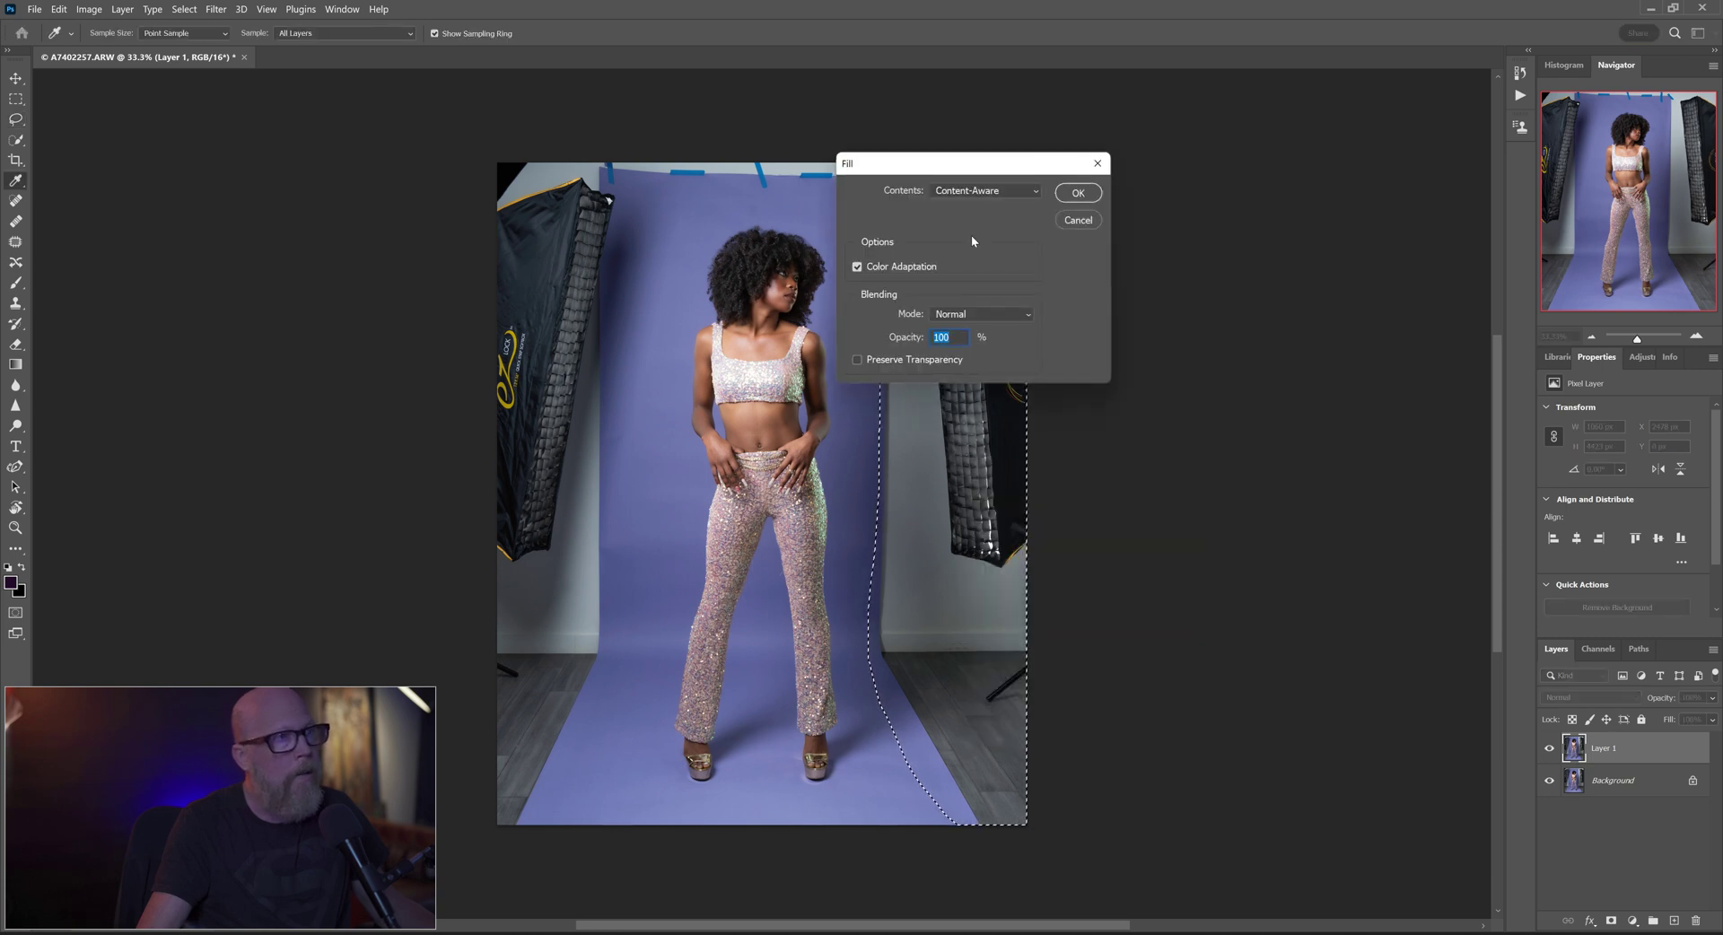
{"action": "left_click", "coordinate": [1064, 194]}
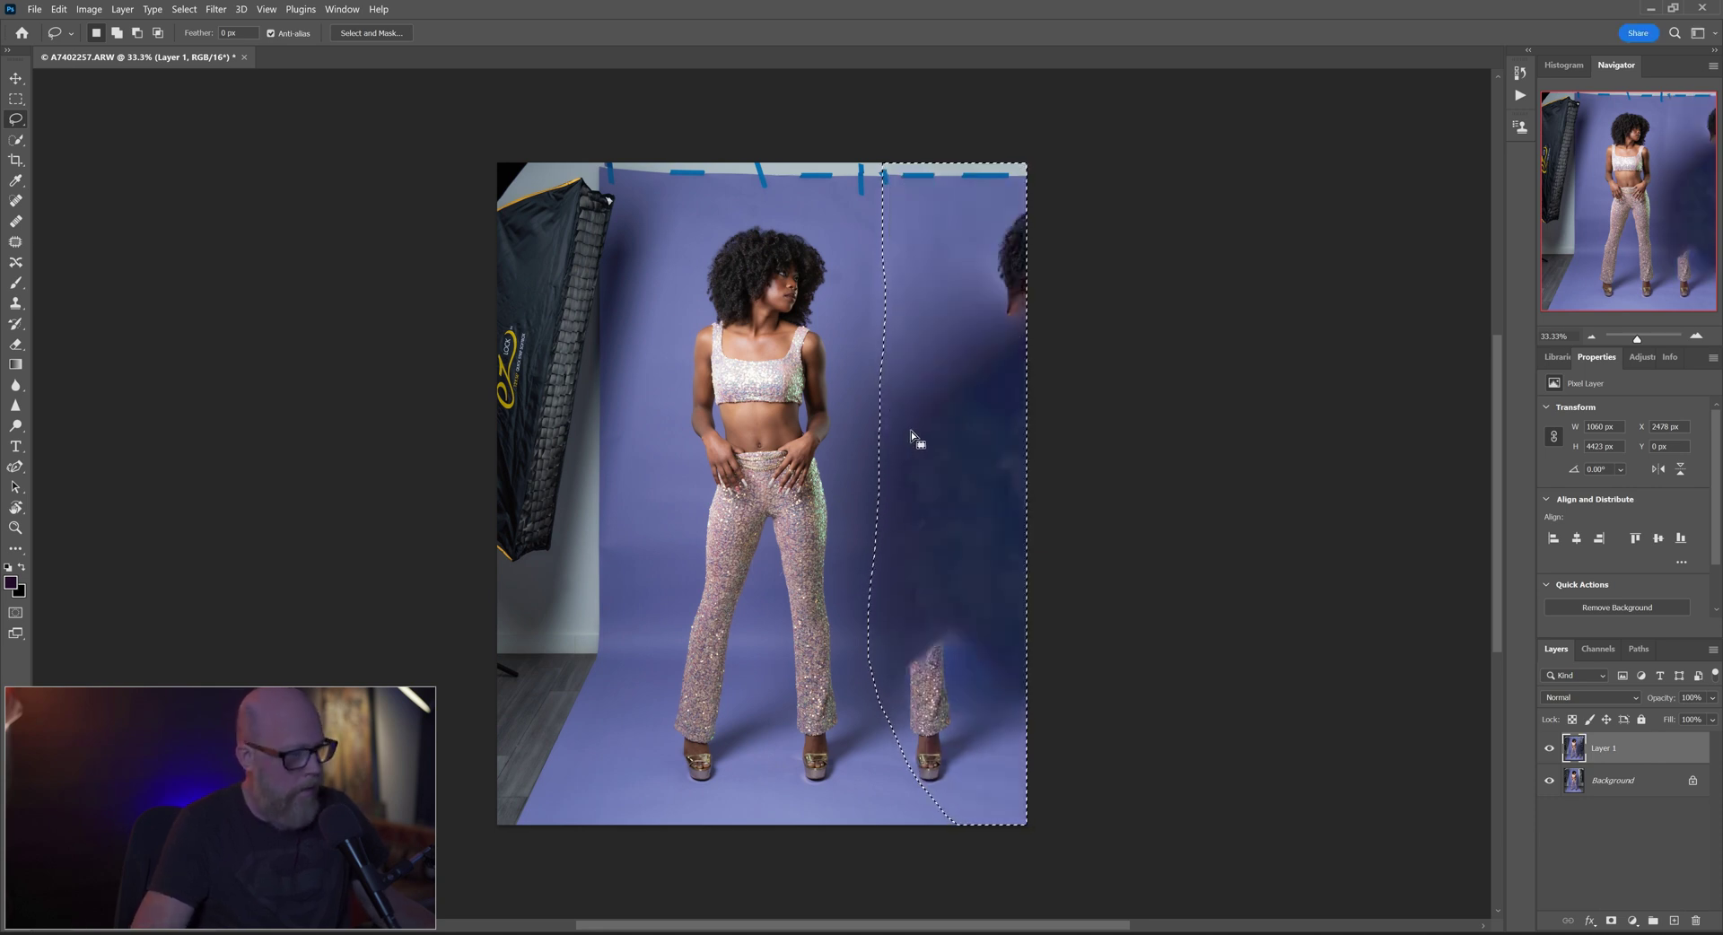
Step: Undo the fill and rerun Edit > Content-Aware Fill with extra sampling beside her head, then deselect
{"action": "key", "text": "ctrl+z"}
{"action": "left_click", "coordinate": [59, 9]}
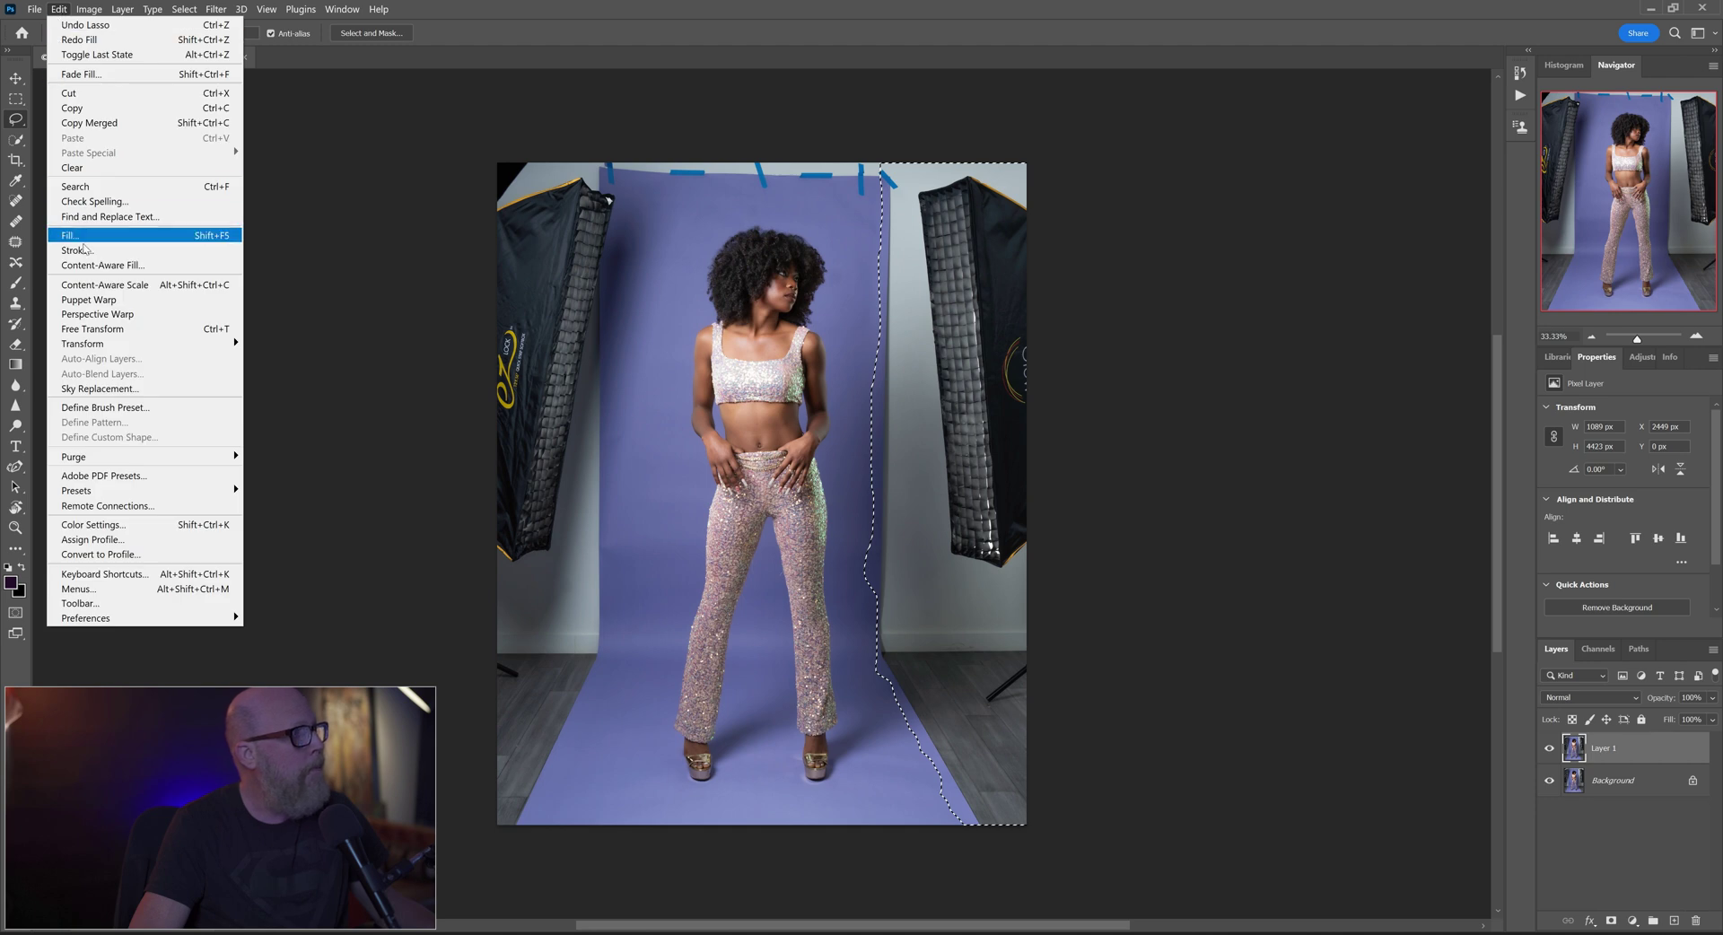
{"action": "left_click", "coordinate": [93, 267]}
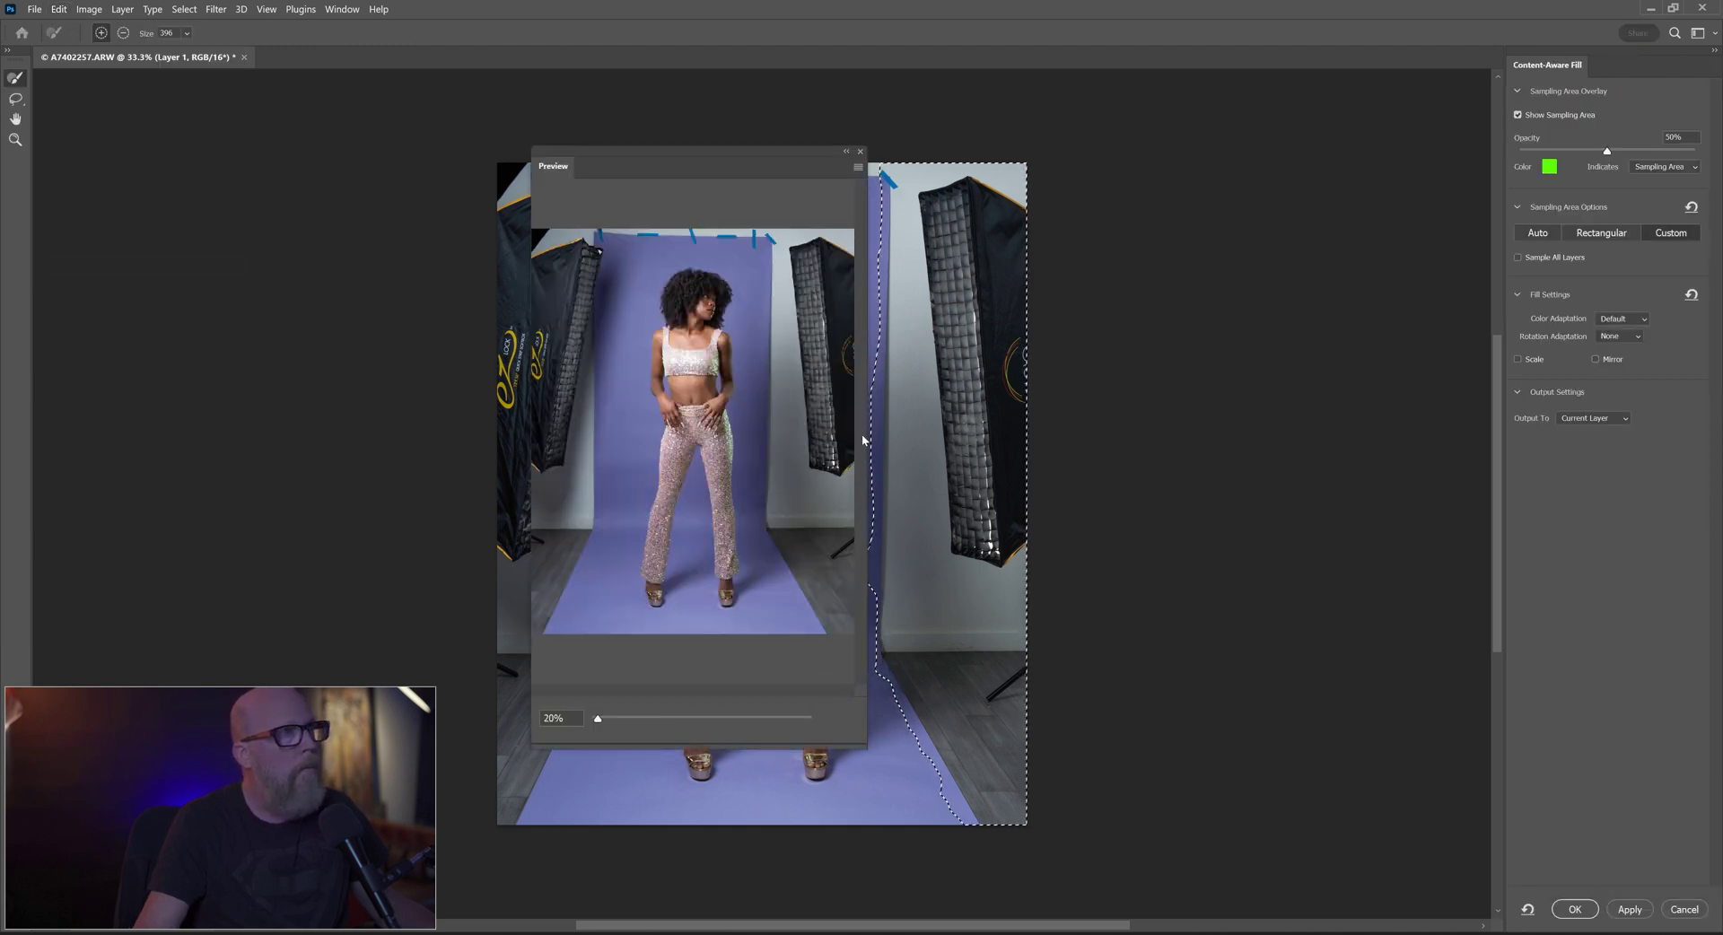
{"action": "left_click_drag", "start_coordinate": [725, 157], "coordinate": [1283, 306]}
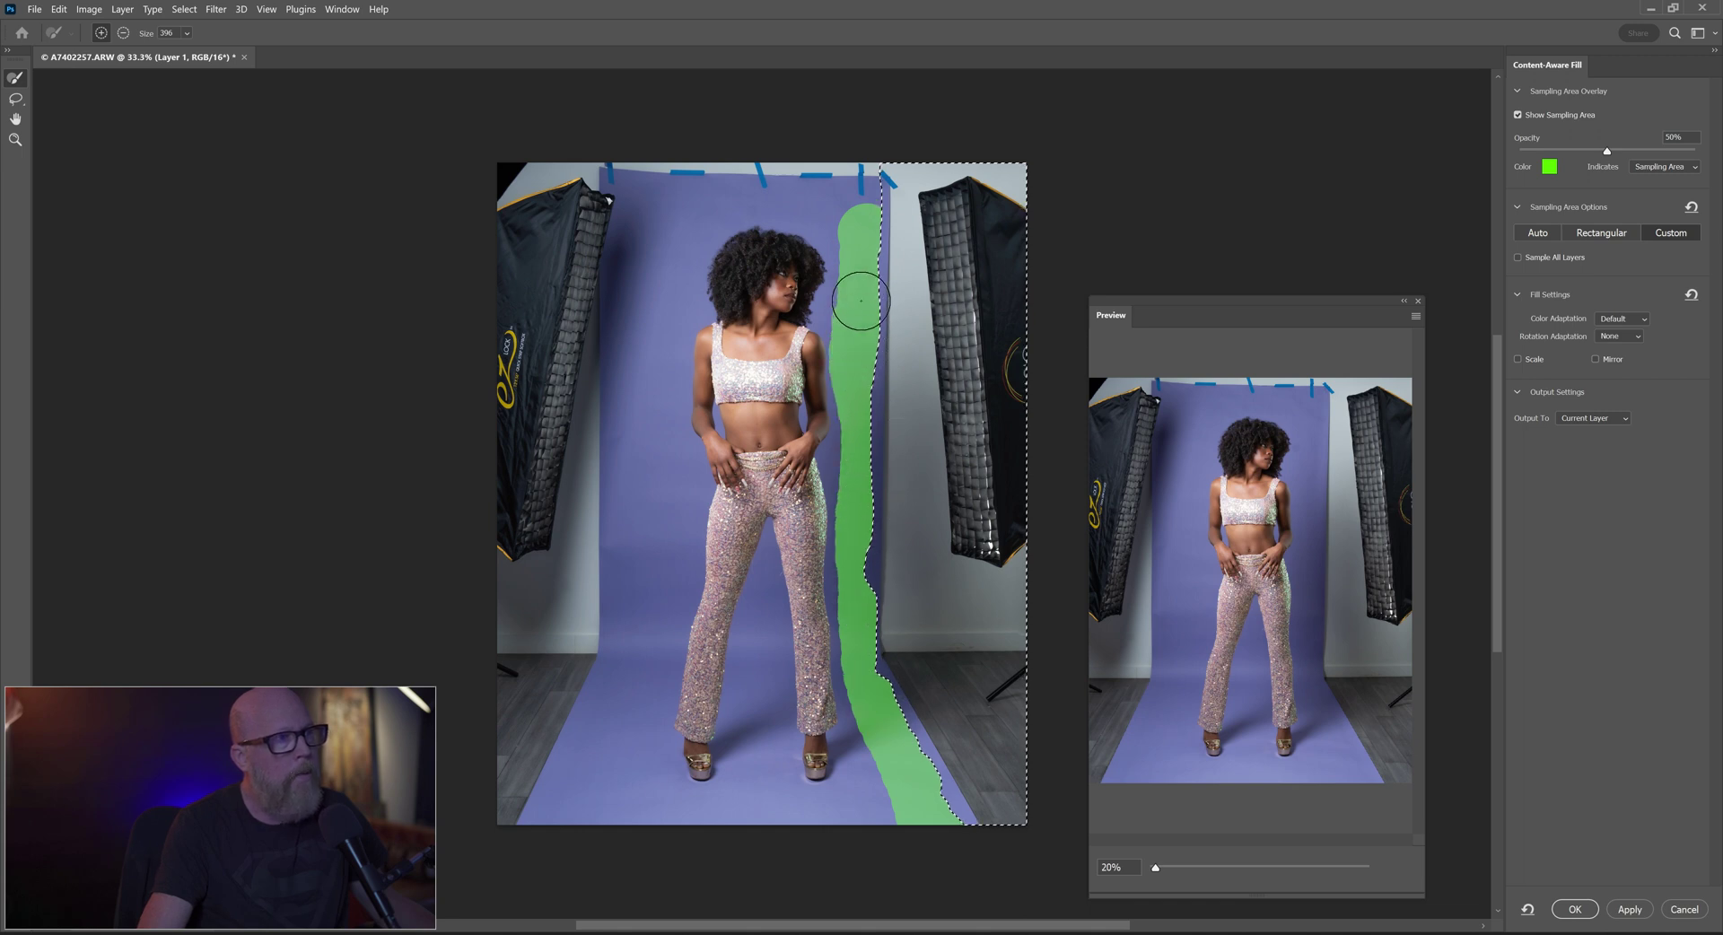
{"action": "left_click_drag", "start_coordinate": [868, 245], "coordinate": [859, 229]}
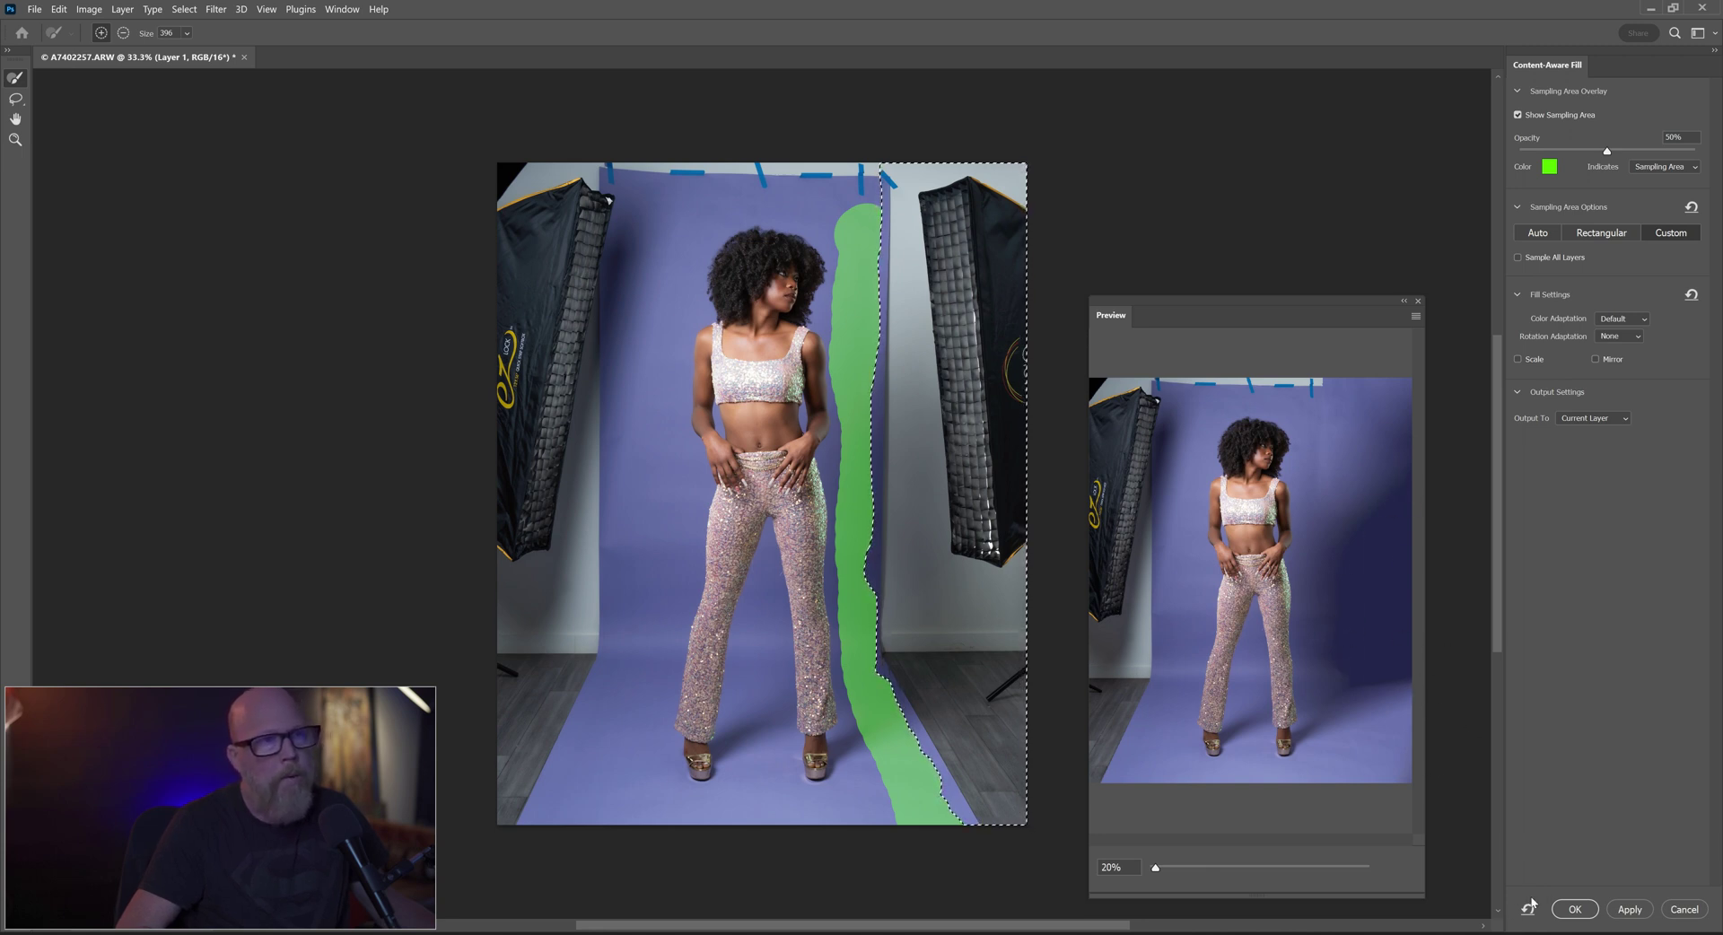
{"action": "left_click", "coordinate": [1575, 909]}
{"action": "key", "text": "ctrl+d"}
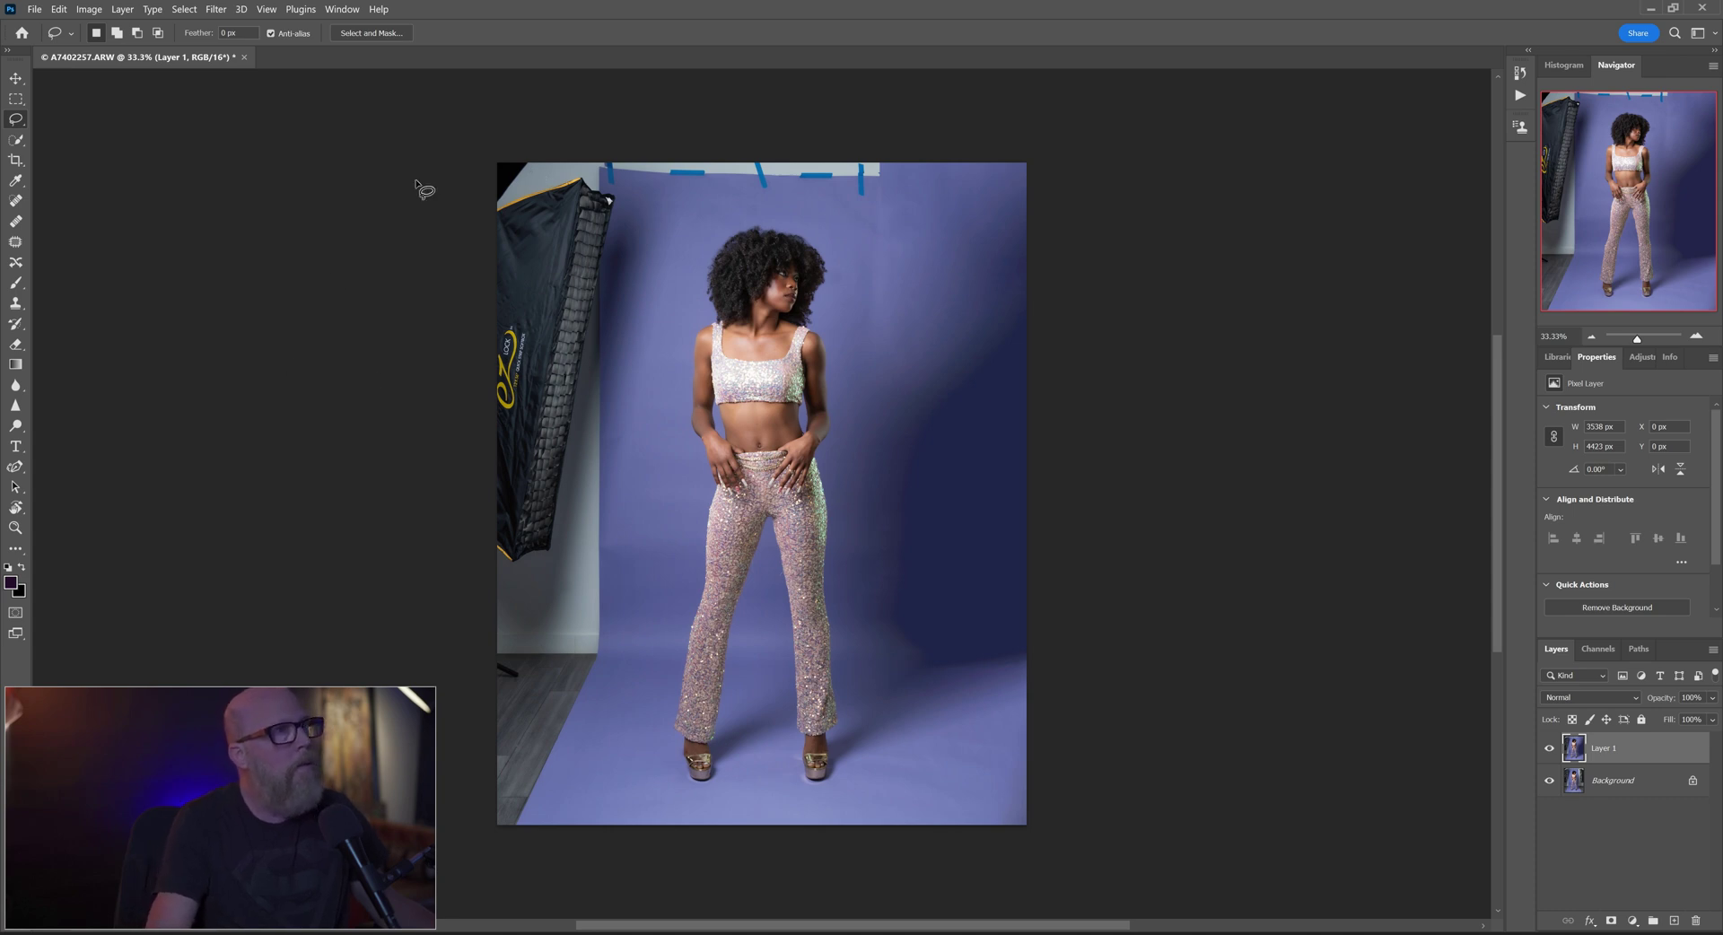
Step: Lasso and Content-Aware Fill the left softbox and stand, then marquee the top tape strip
{"action": "left_click_drag", "start_coordinate": [608, 156], "coordinate": [658, 243]}
{"action": "mouse_move", "coordinate": [661, 306]}
{"action": "left_mouse_down"}
{"action": "mouse_move", "coordinate": [605, 679]}
{"action": "mouse_move", "coordinate": [522, 855]}
{"action": "mouse_move", "coordinate": [485, 840]}
{"action": "mouse_move", "coordinate": [406, 486]}
{"action": "mouse_move", "coordinate": [395, 122]}
{"action": "left_mouse_up"}
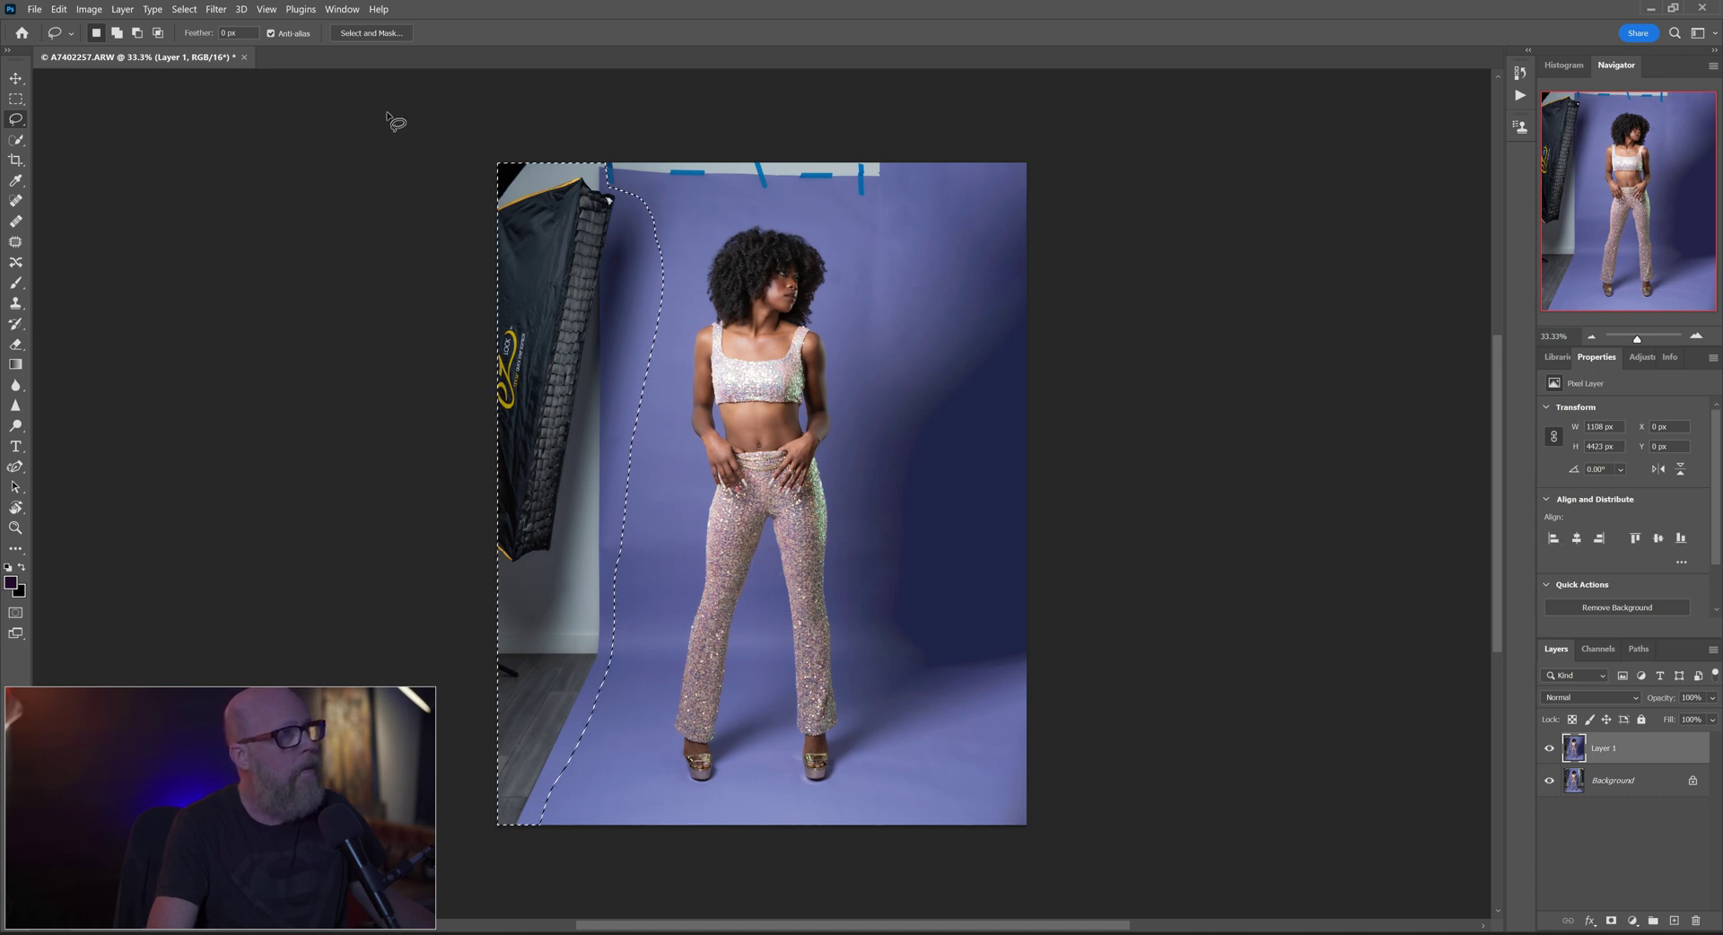
{"action": "right_click", "coordinate": [536, 332]}
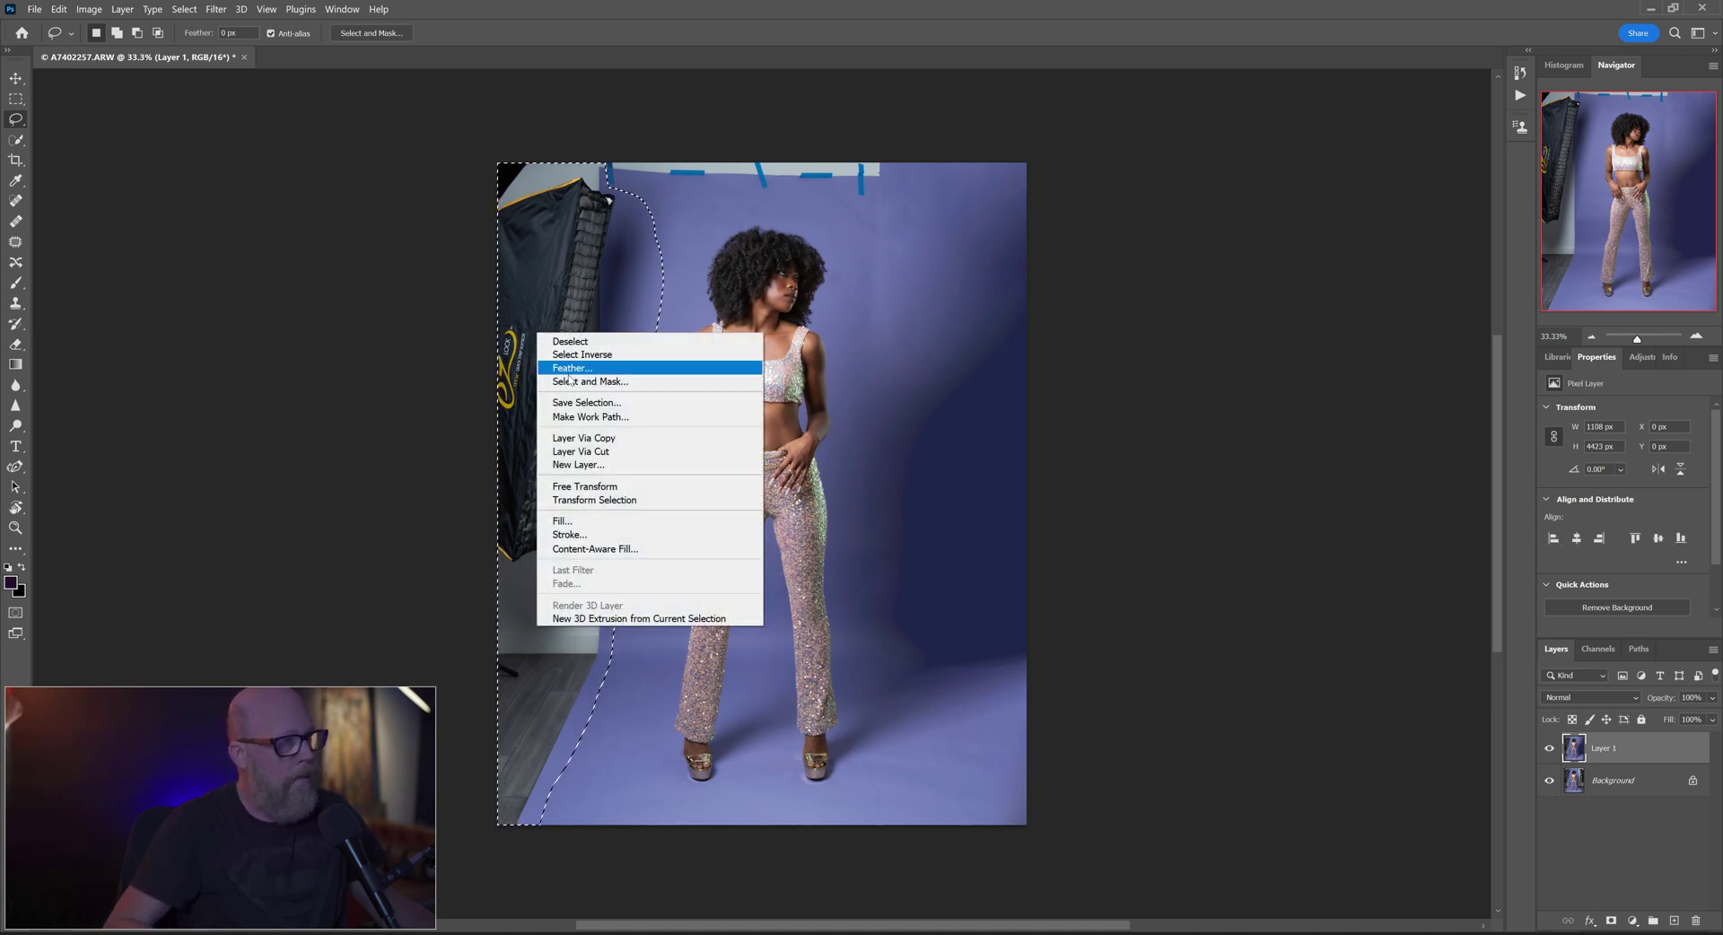
{"action": "left_click", "coordinate": [563, 520]}
{"action": "left_click", "coordinate": [1080, 193]}
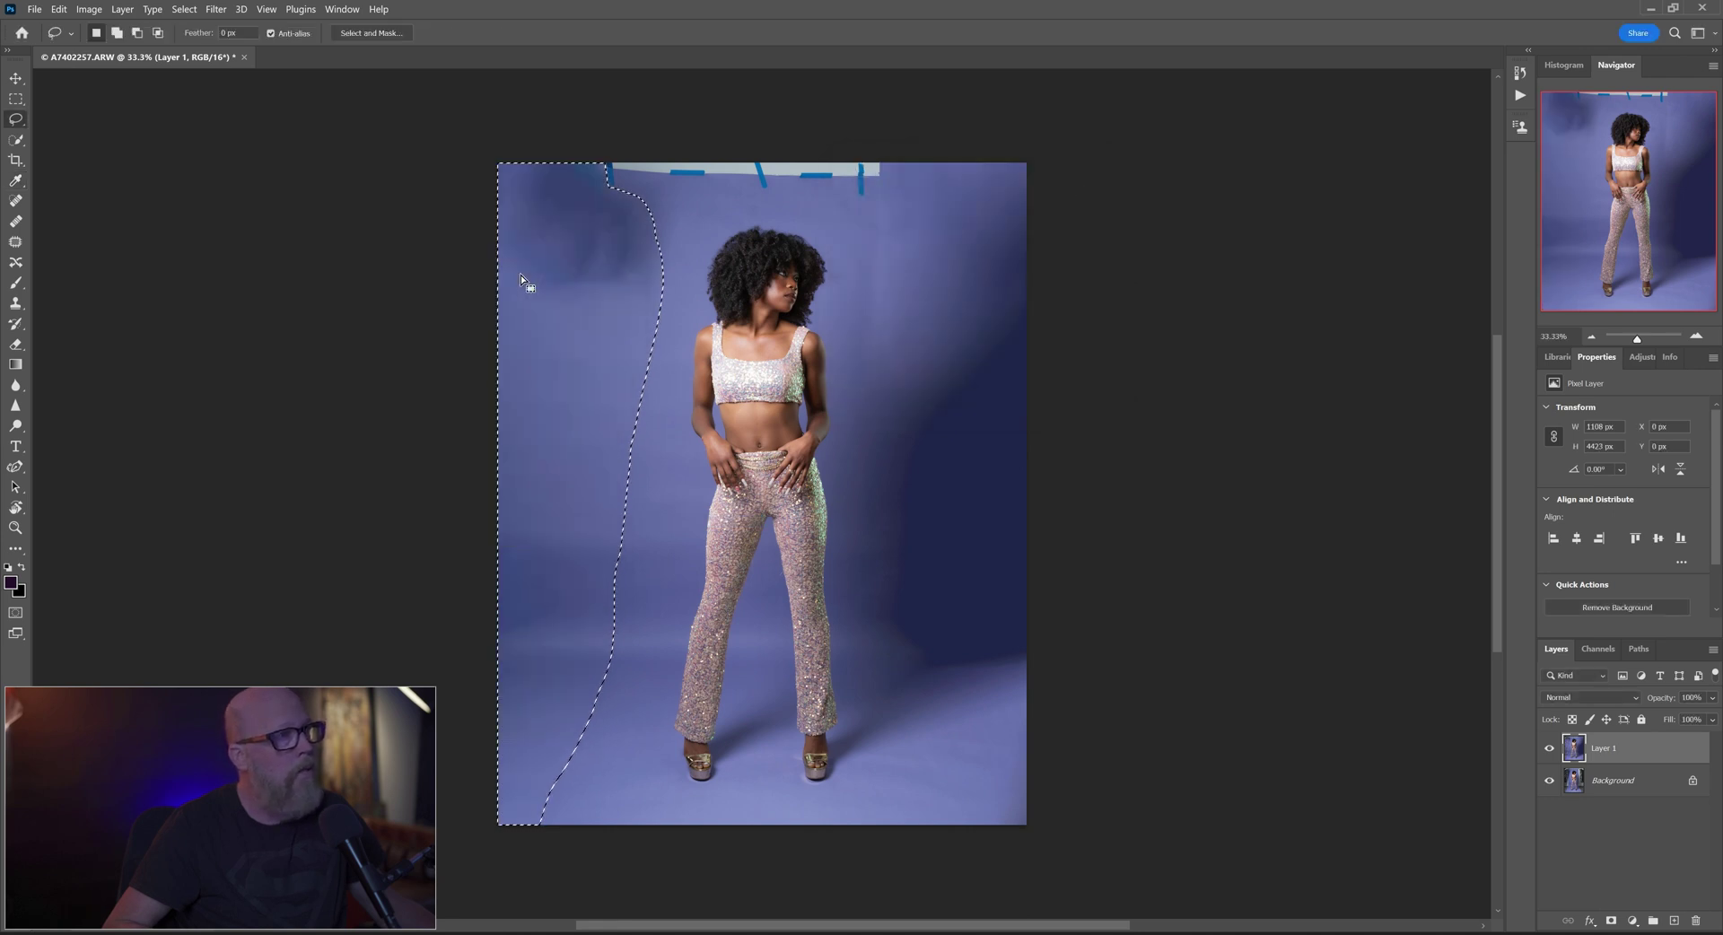
{"action": "key", "text": "ctrl+d"}
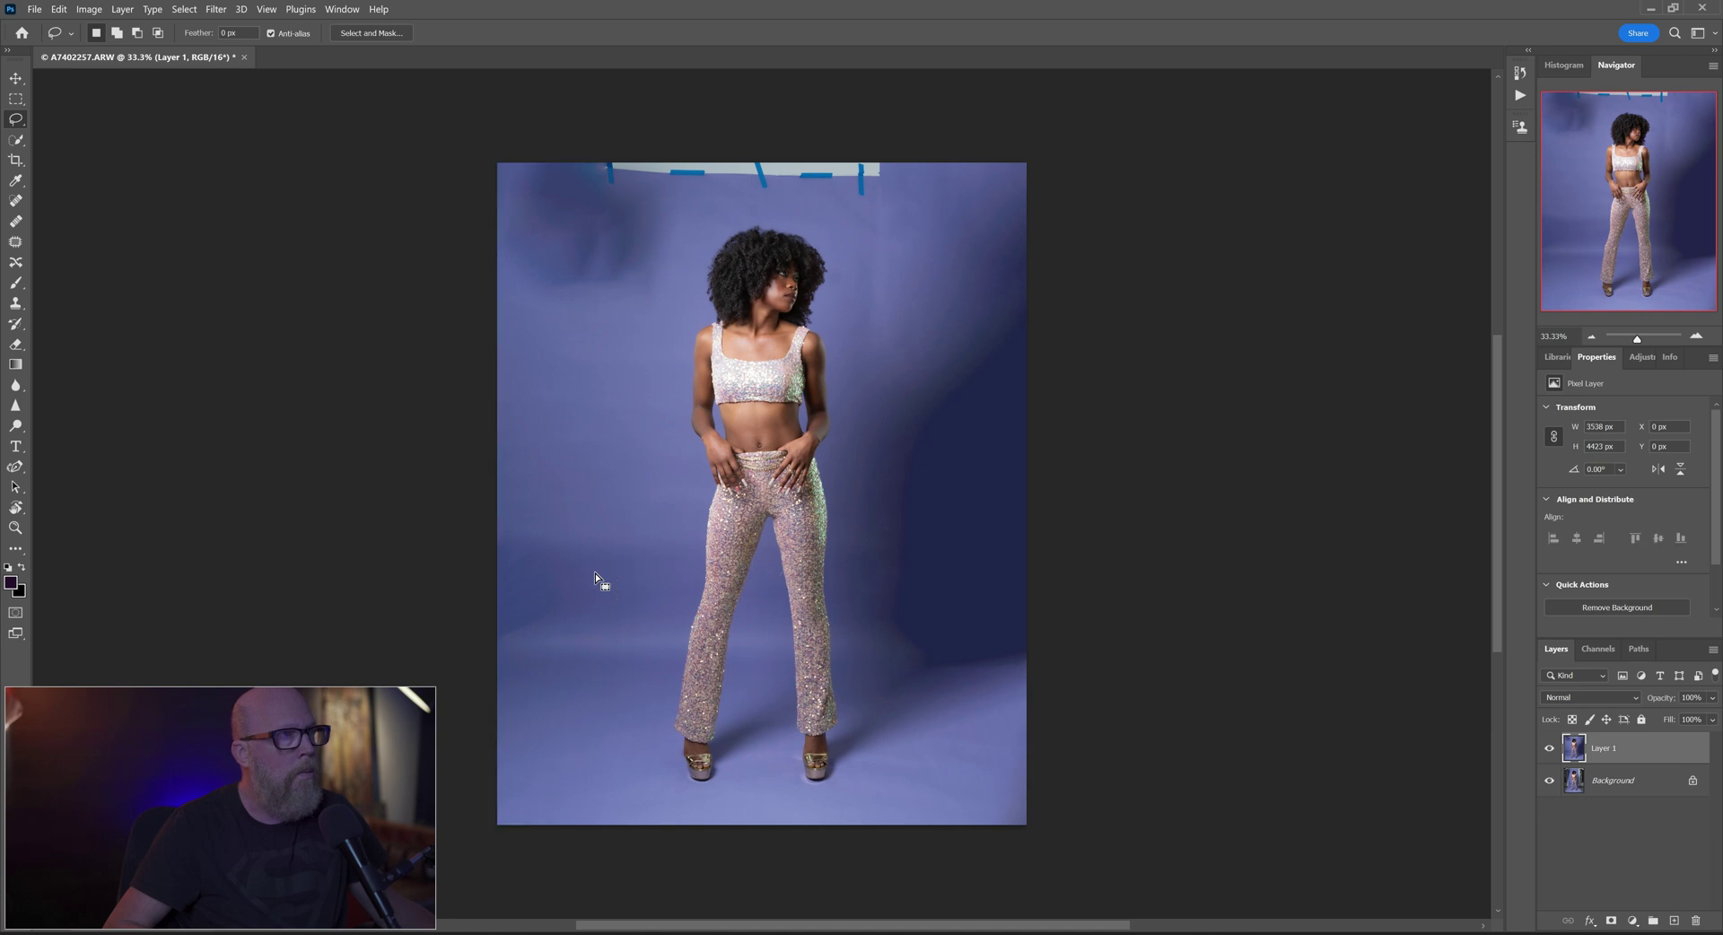
{"action": "left_click", "coordinate": [16, 101]}
{"action": "left_click_drag", "start_coordinate": [1043, 155], "coordinate": [474, 204]}
Step: Content-Aware Fill the selected top strip to erase the blue tape, then deselect
{"action": "right_click", "coordinate": [703, 191]}
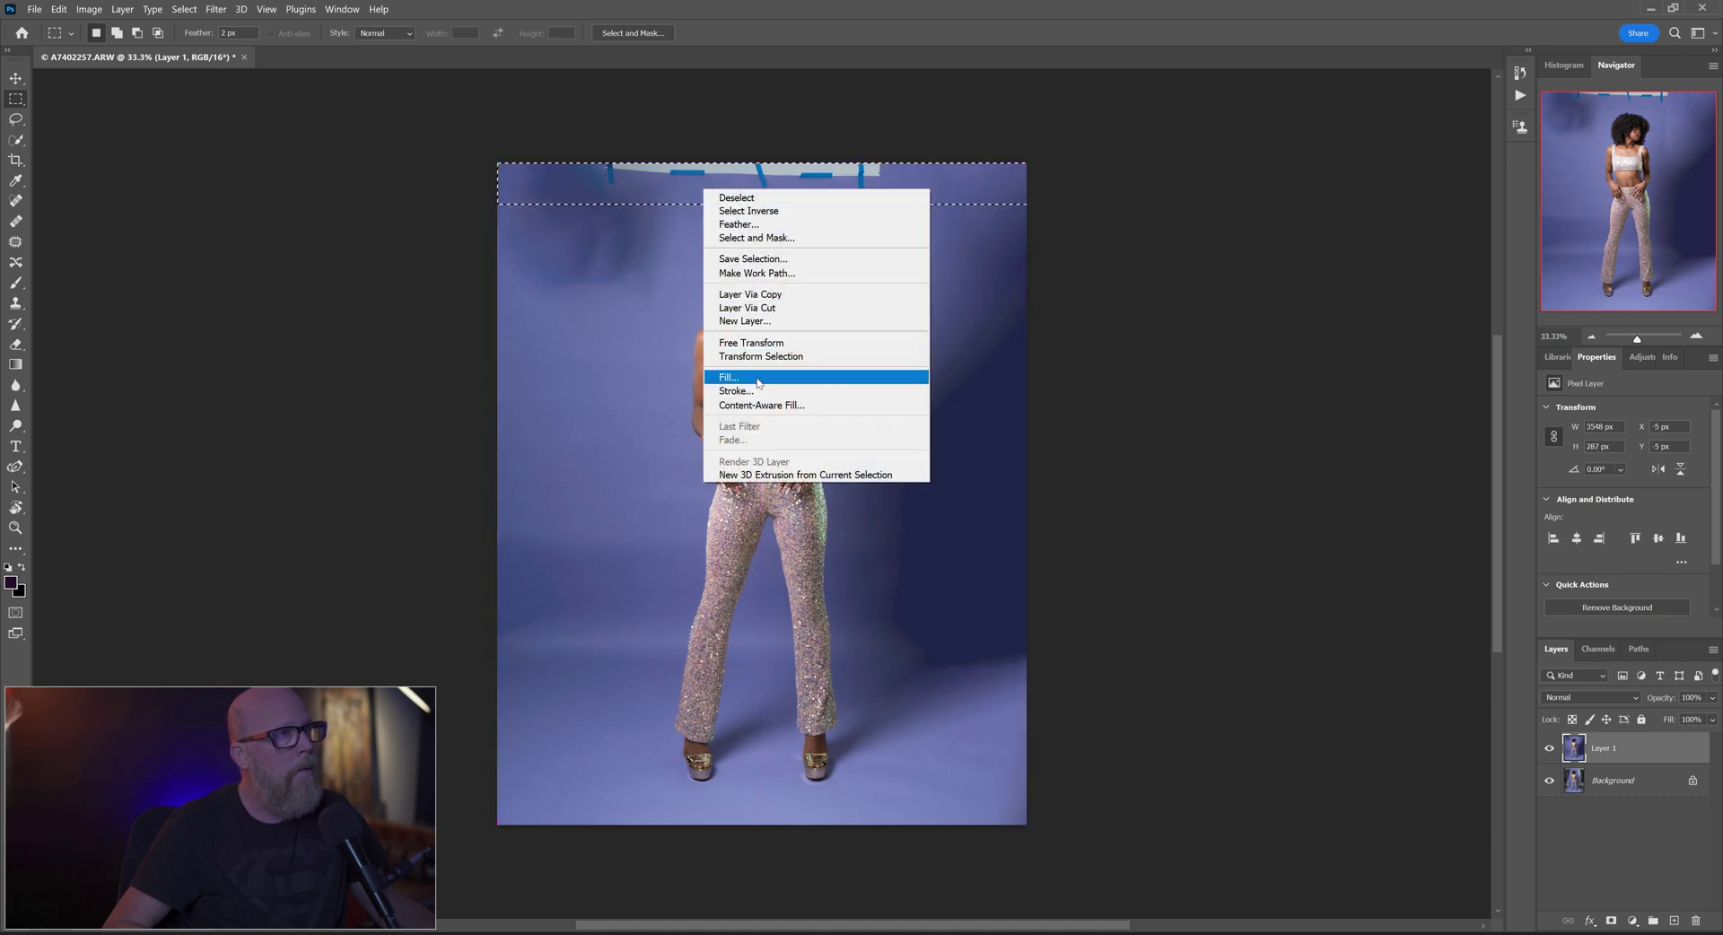
{"action": "left_click", "coordinate": [749, 378]}
{"action": "left_click", "coordinate": [1077, 193]}
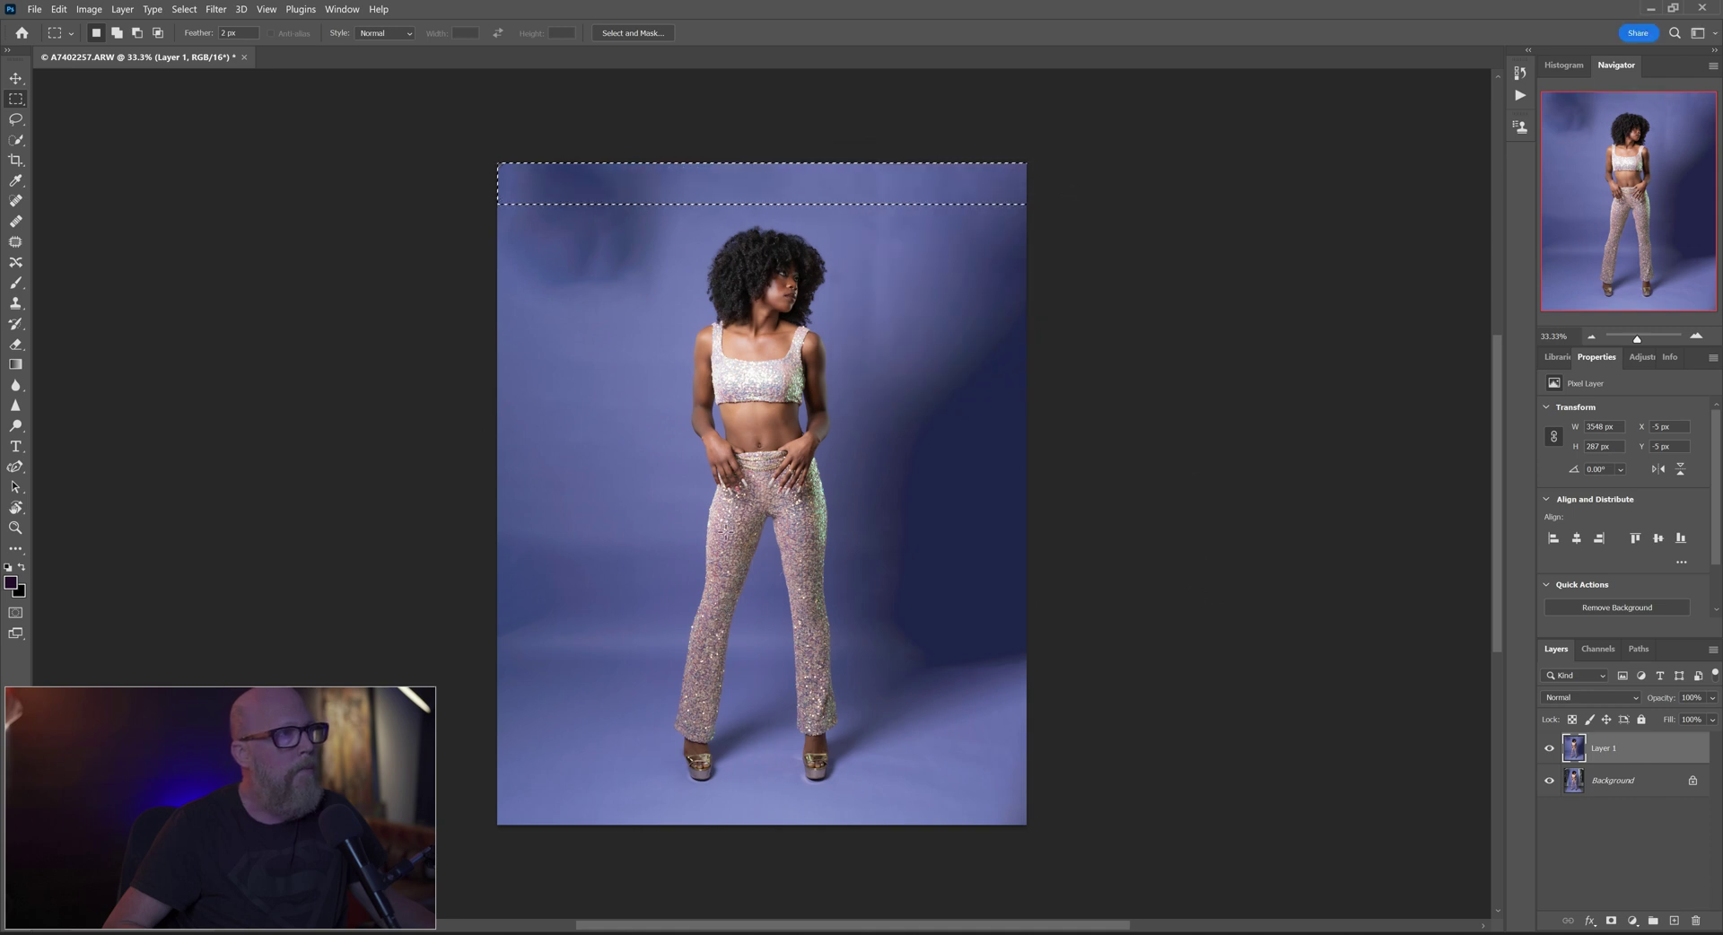
{"action": "key", "text": "ctrl+d"}
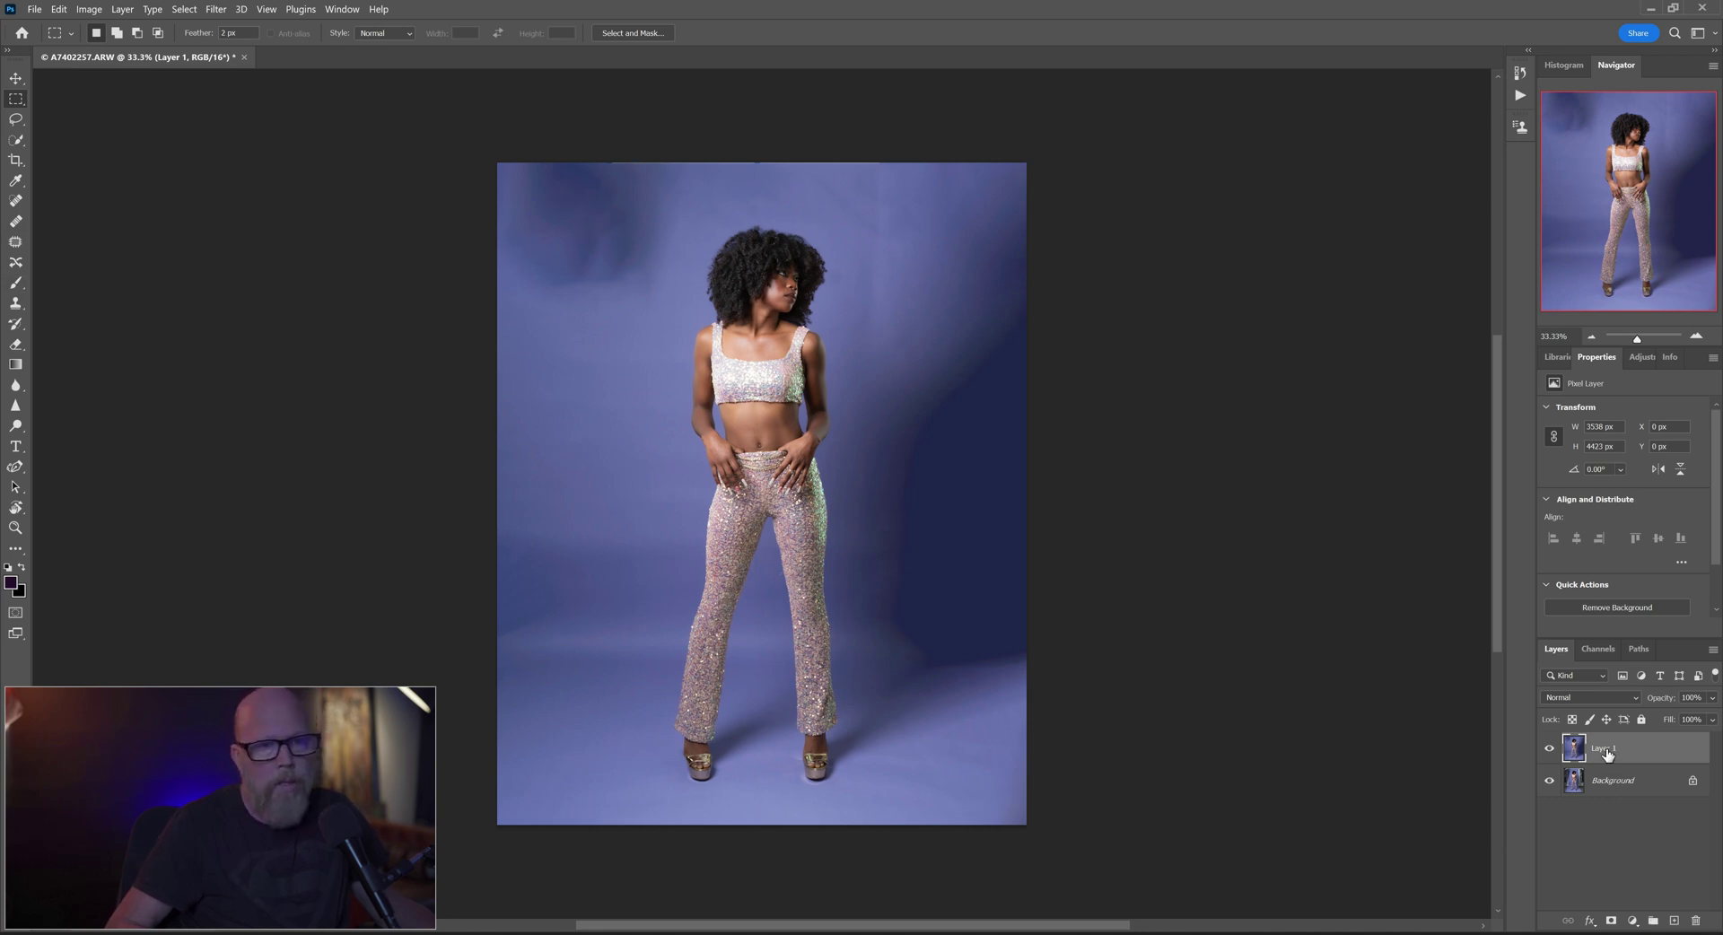
Step: Run Select Subject with the Quick Selection tool, check edges from feet to hair, then fit to screen
{"action": "left_click", "coordinate": [15, 139]}
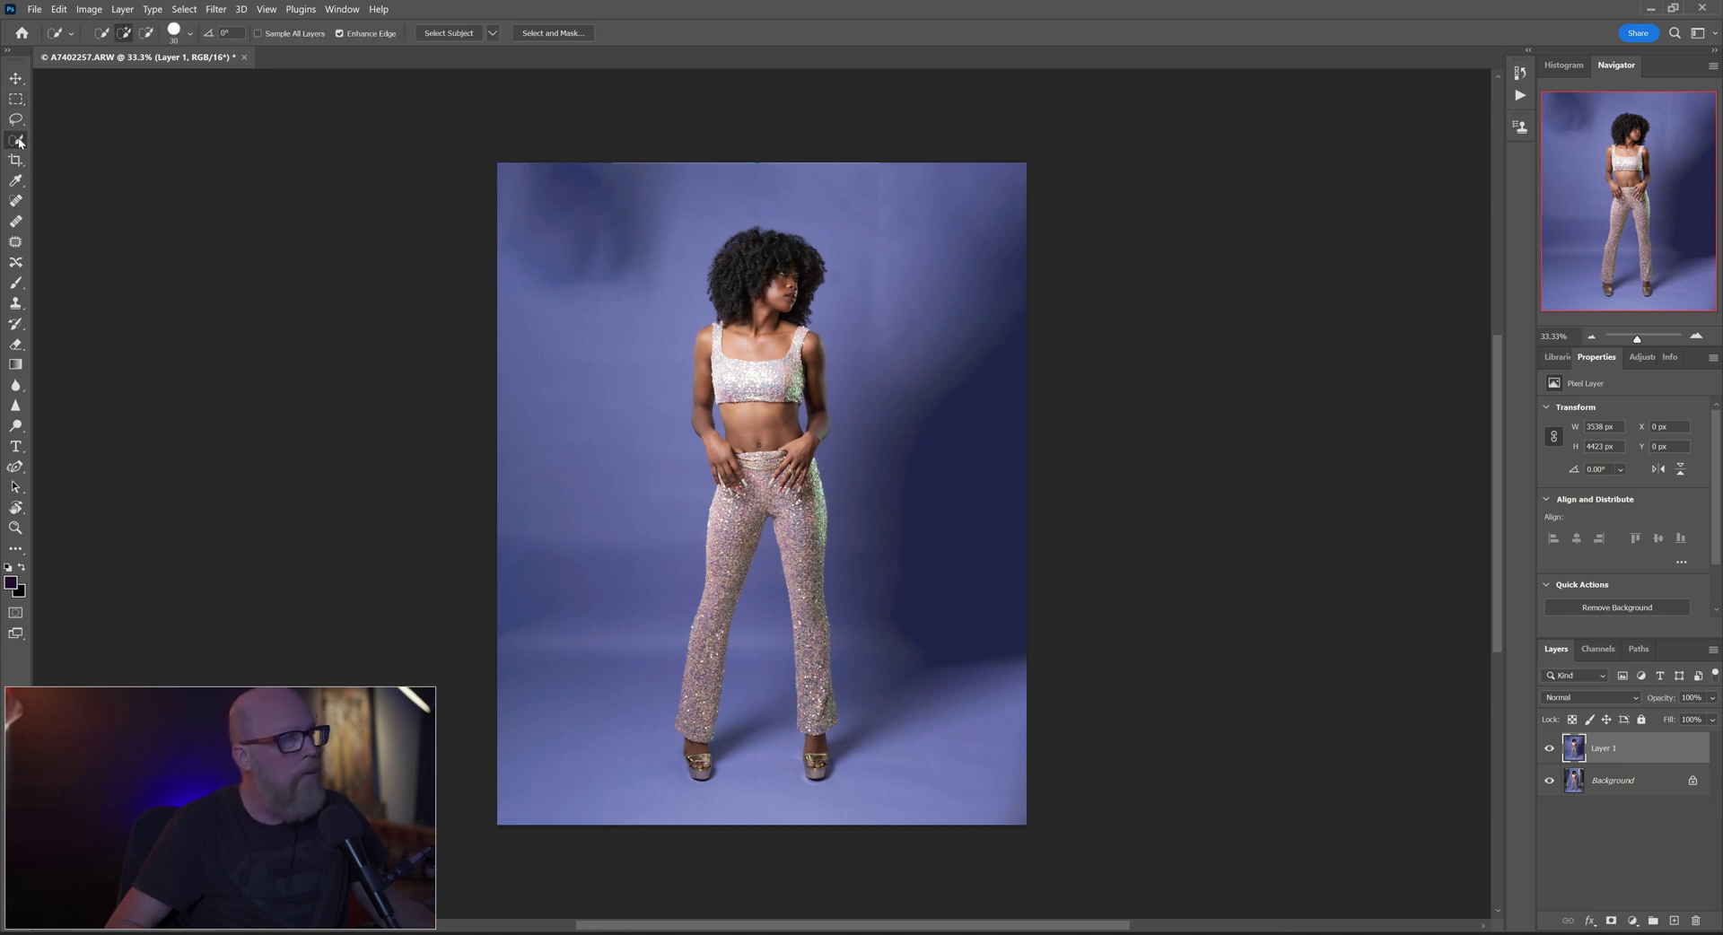
{"action": "left_click", "coordinate": [449, 34]}
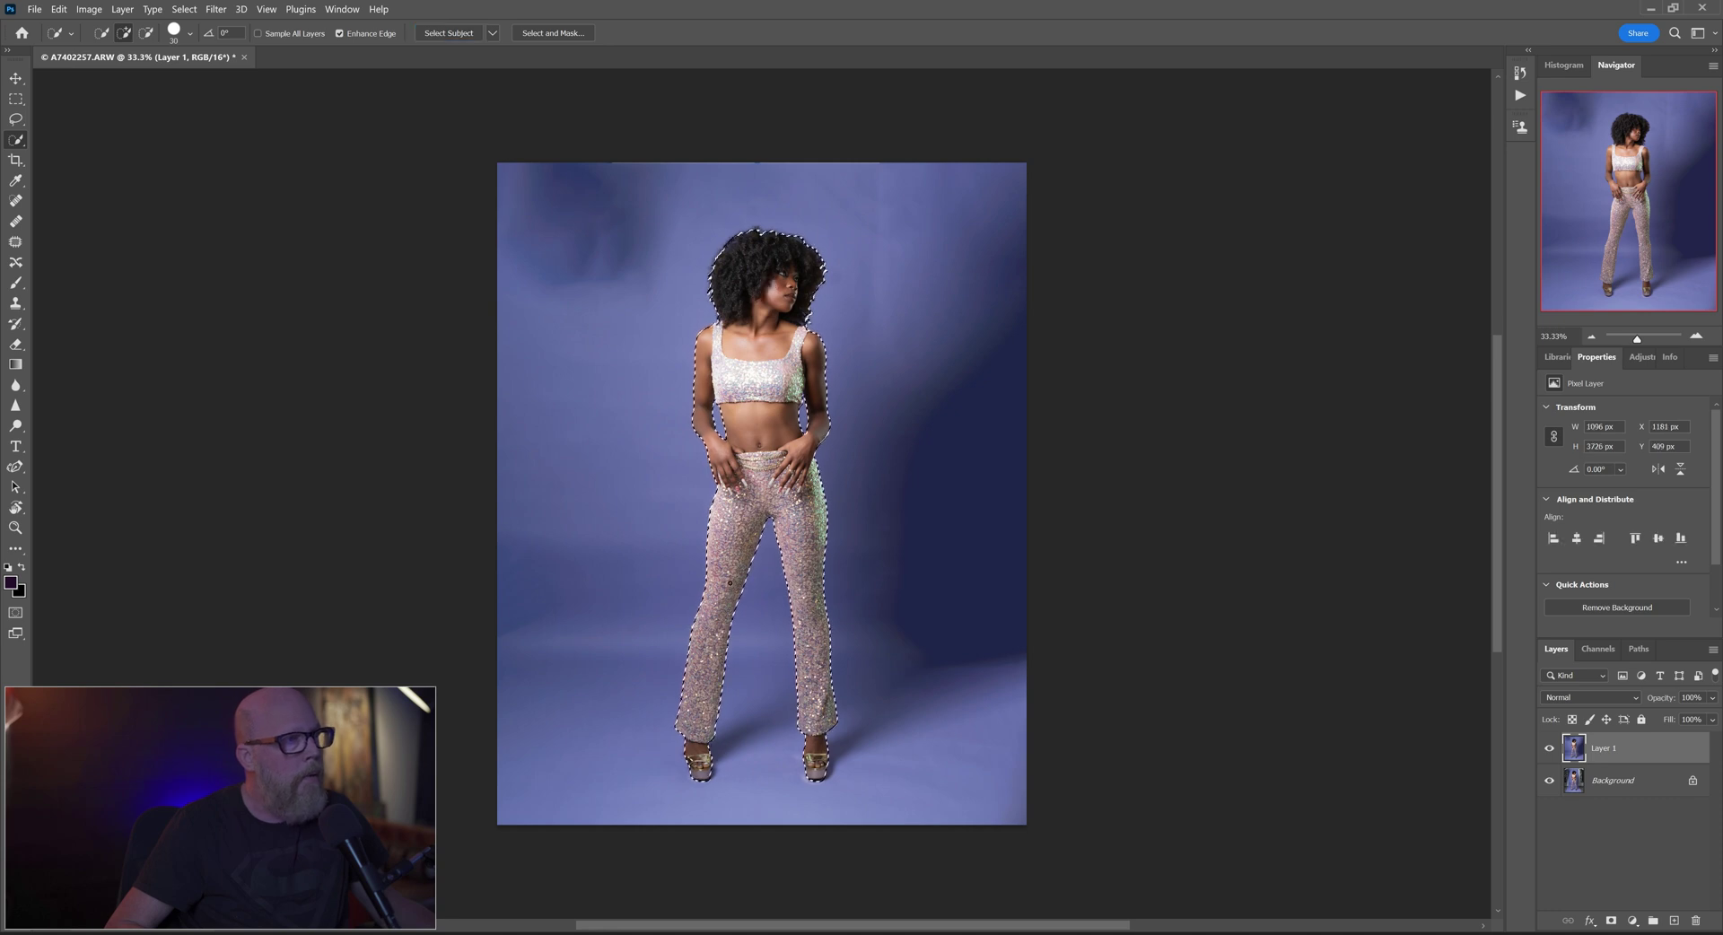
{"action": "scroll", "coordinate": [731, 801], "scroll_direction": "down", "scroll_amount": 2}
{"action": "scroll", "coordinate": [732, 802], "scroll_direction": "up", "scroll_amount": 6}
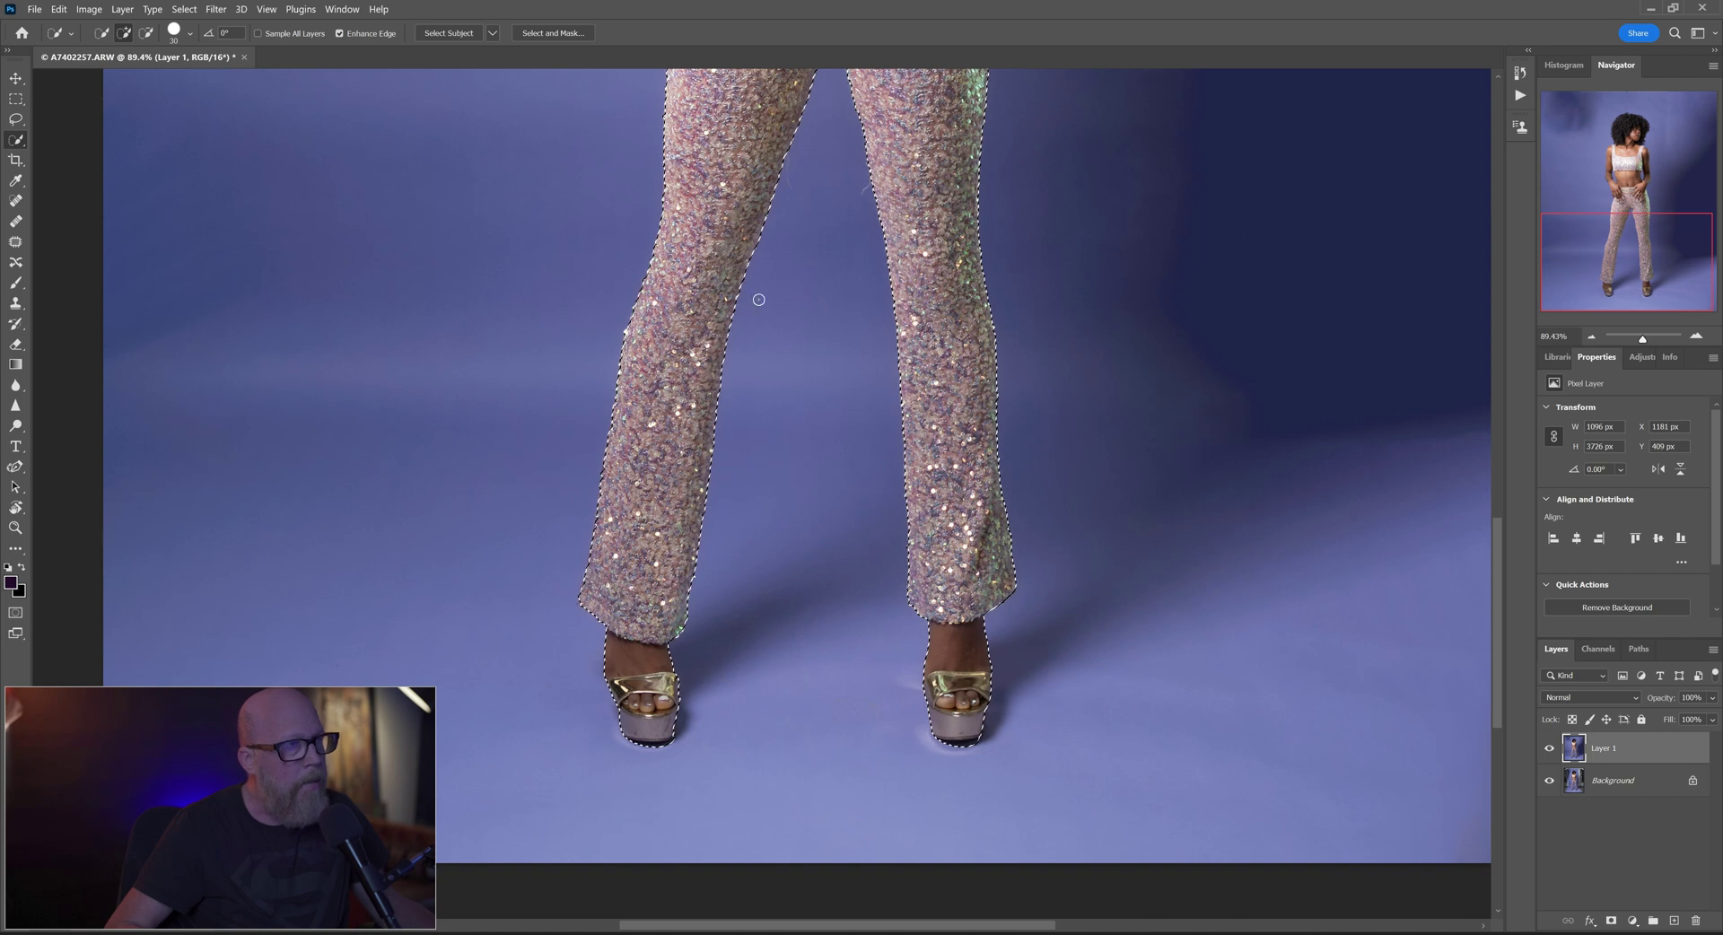
{"action": "left_click_drag", "start_coordinate": [819, 242], "coordinate": [811, 772]}
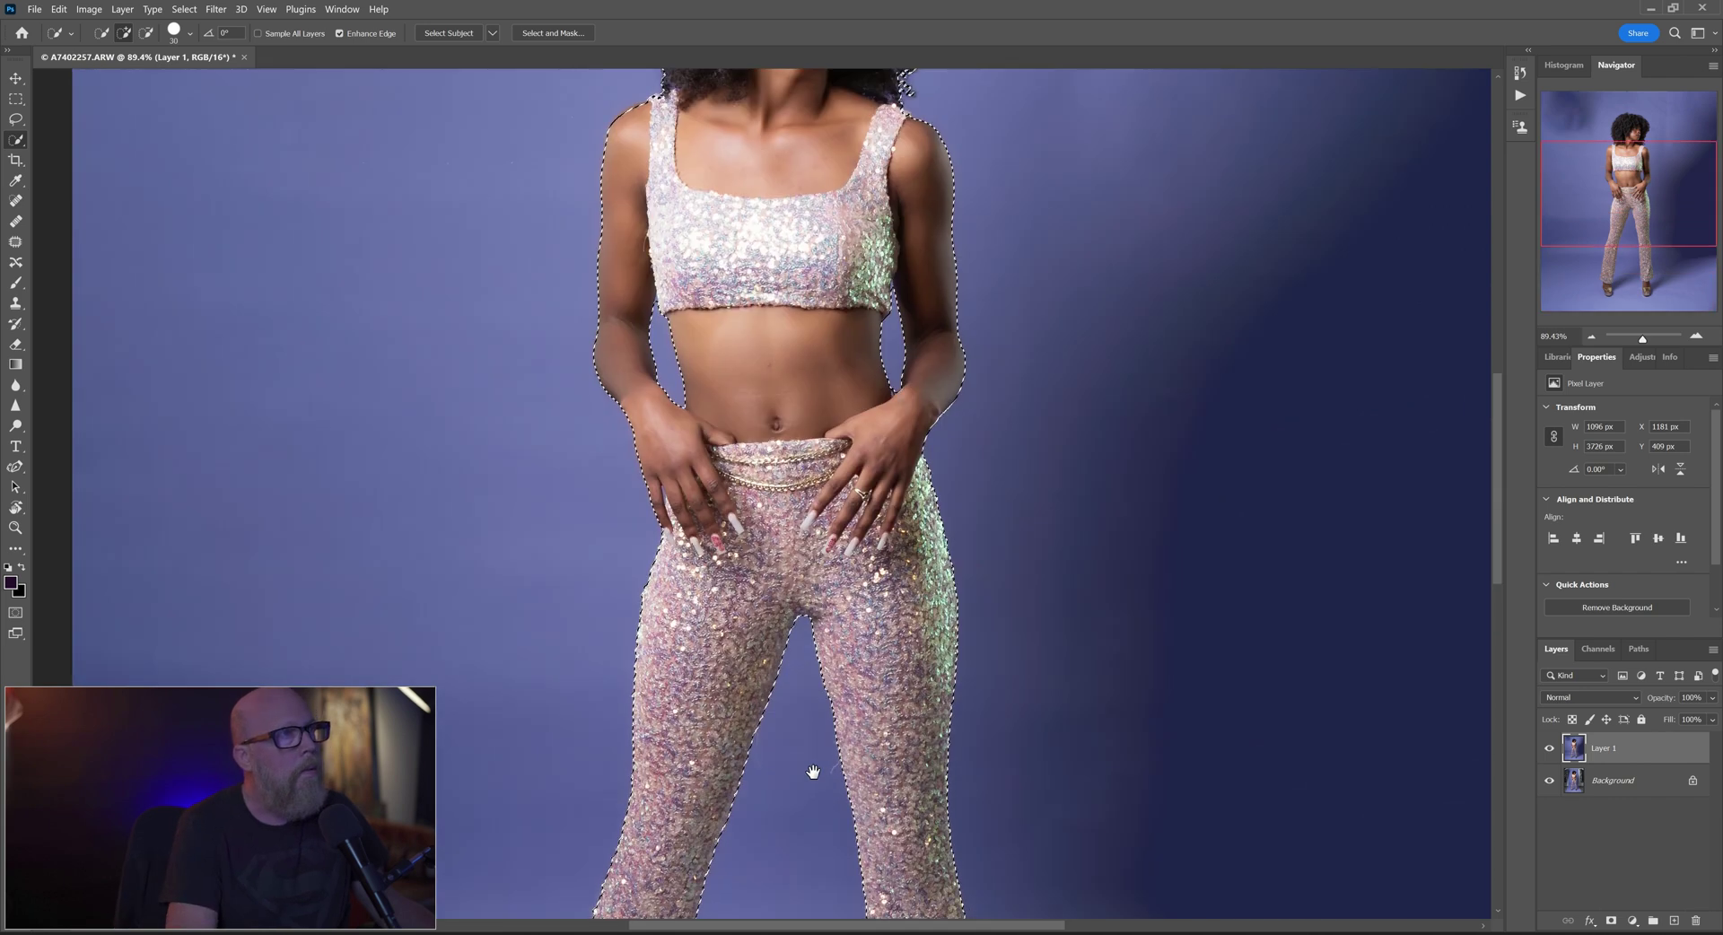
{"action": "left_click_drag", "start_coordinate": [777, 339], "coordinate": [841, 630]}
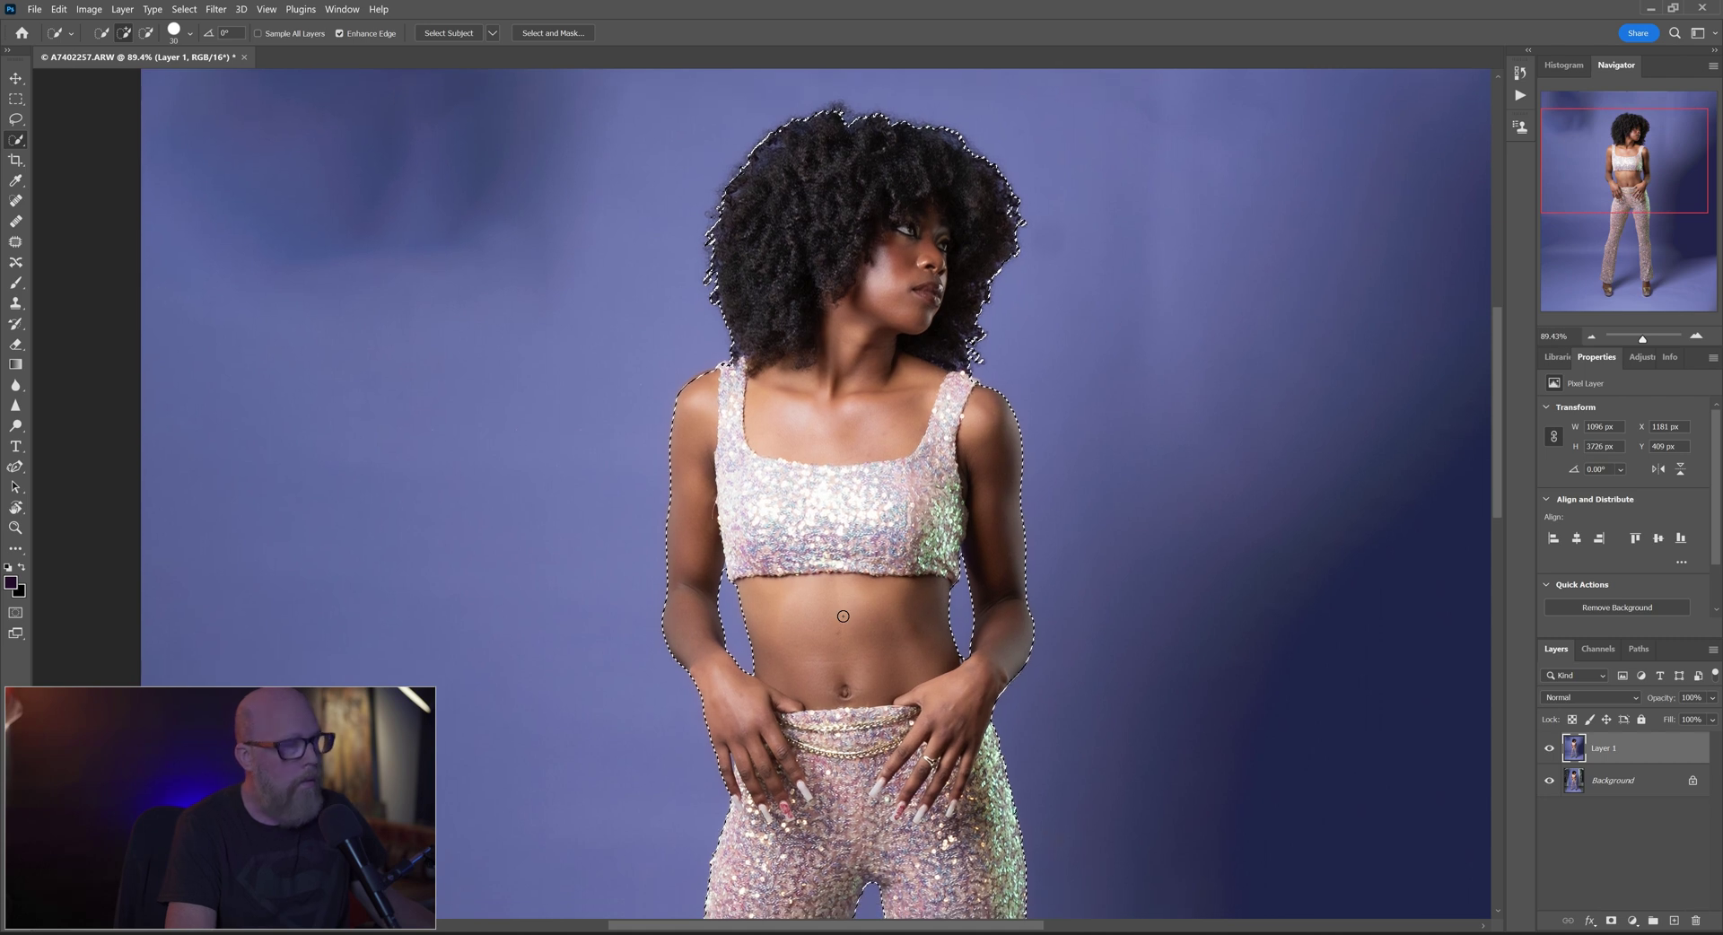
{"action": "key", "text": "ctrl+0"}
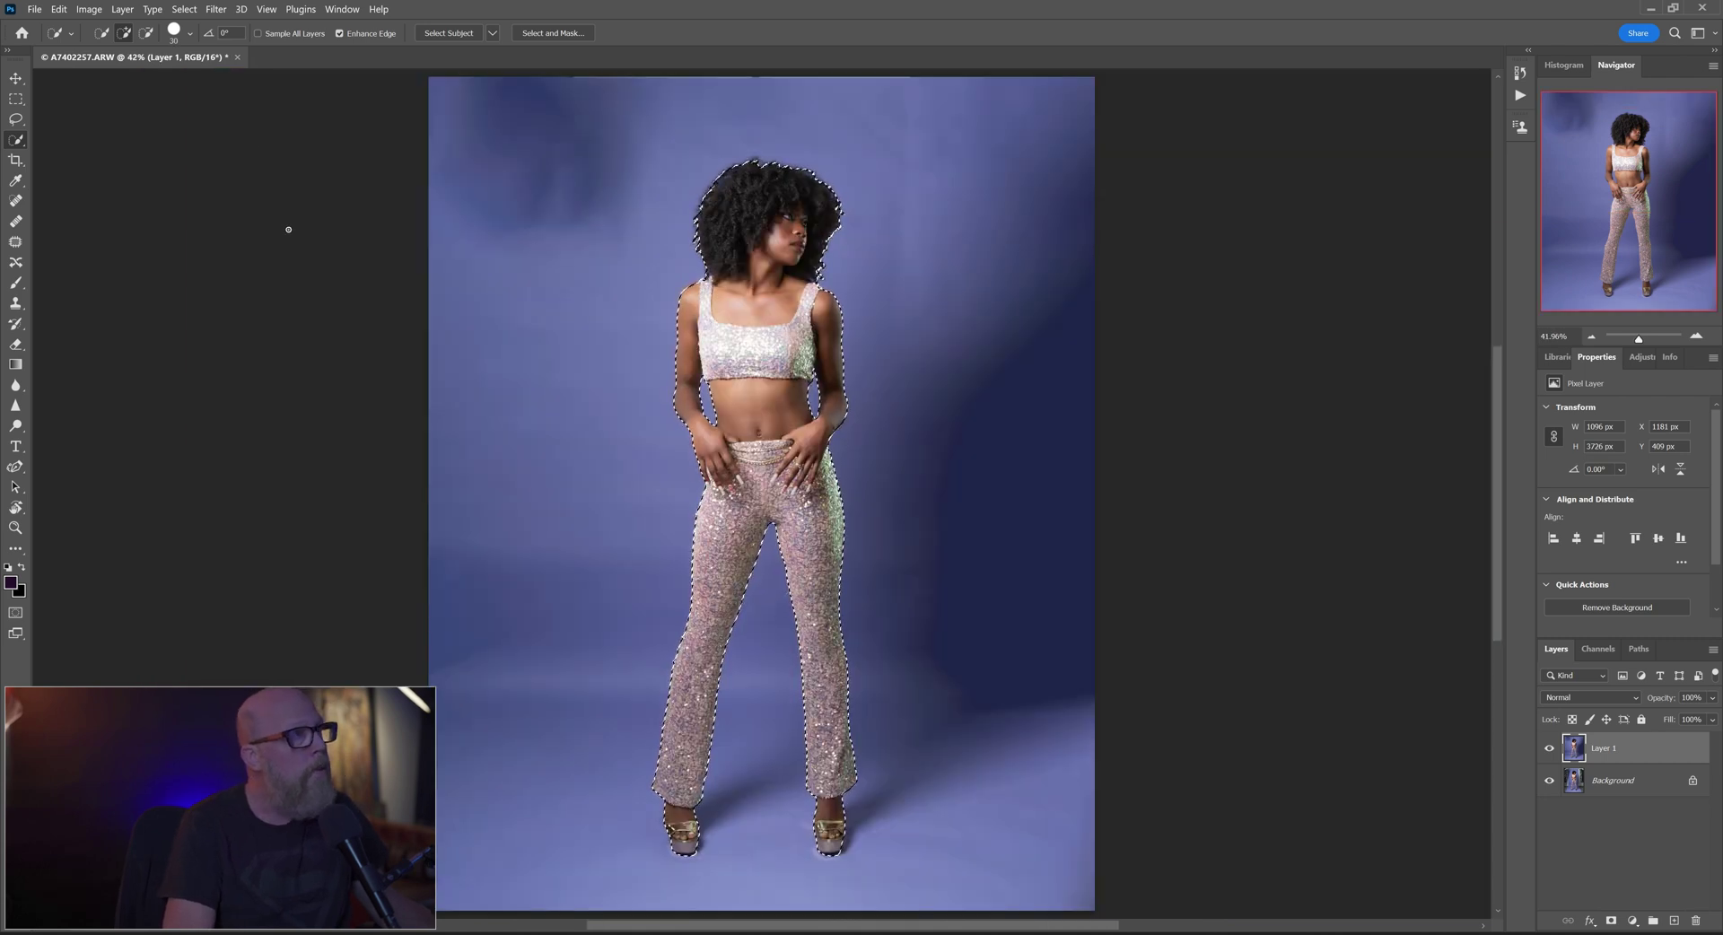
Step: Choose Select Inverse from the selection's context menu to select the purple backdrop
{"action": "right_click", "coordinate": [780, 333]}
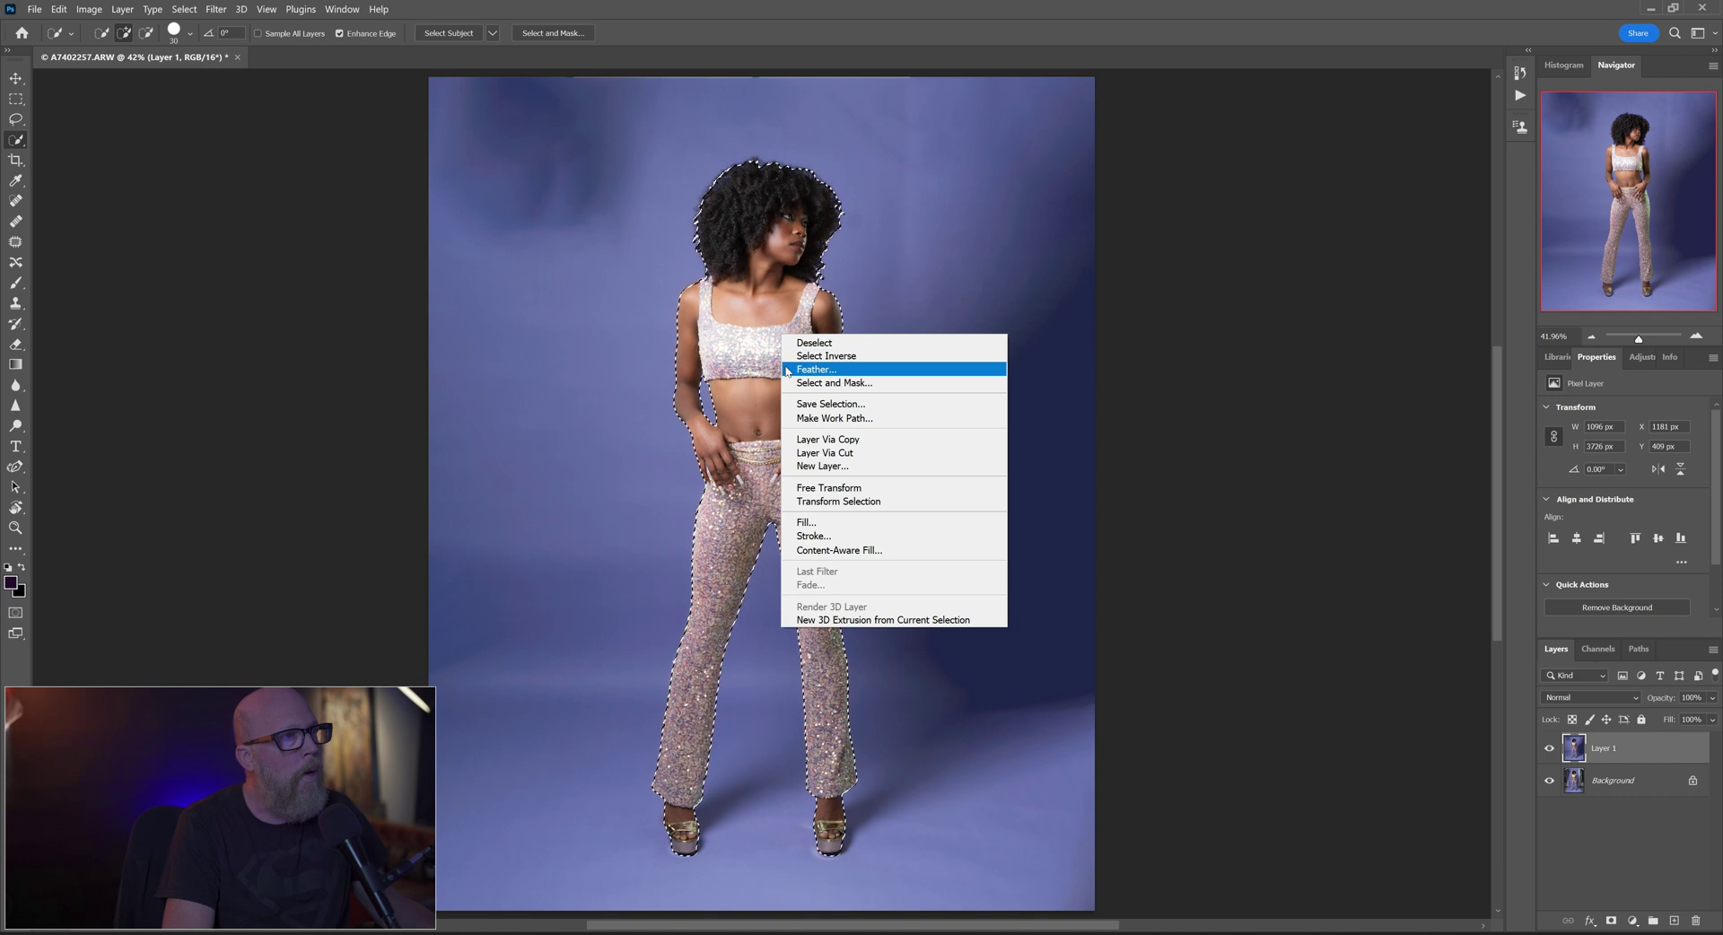
{"action": "left_click", "coordinate": [797, 357]}
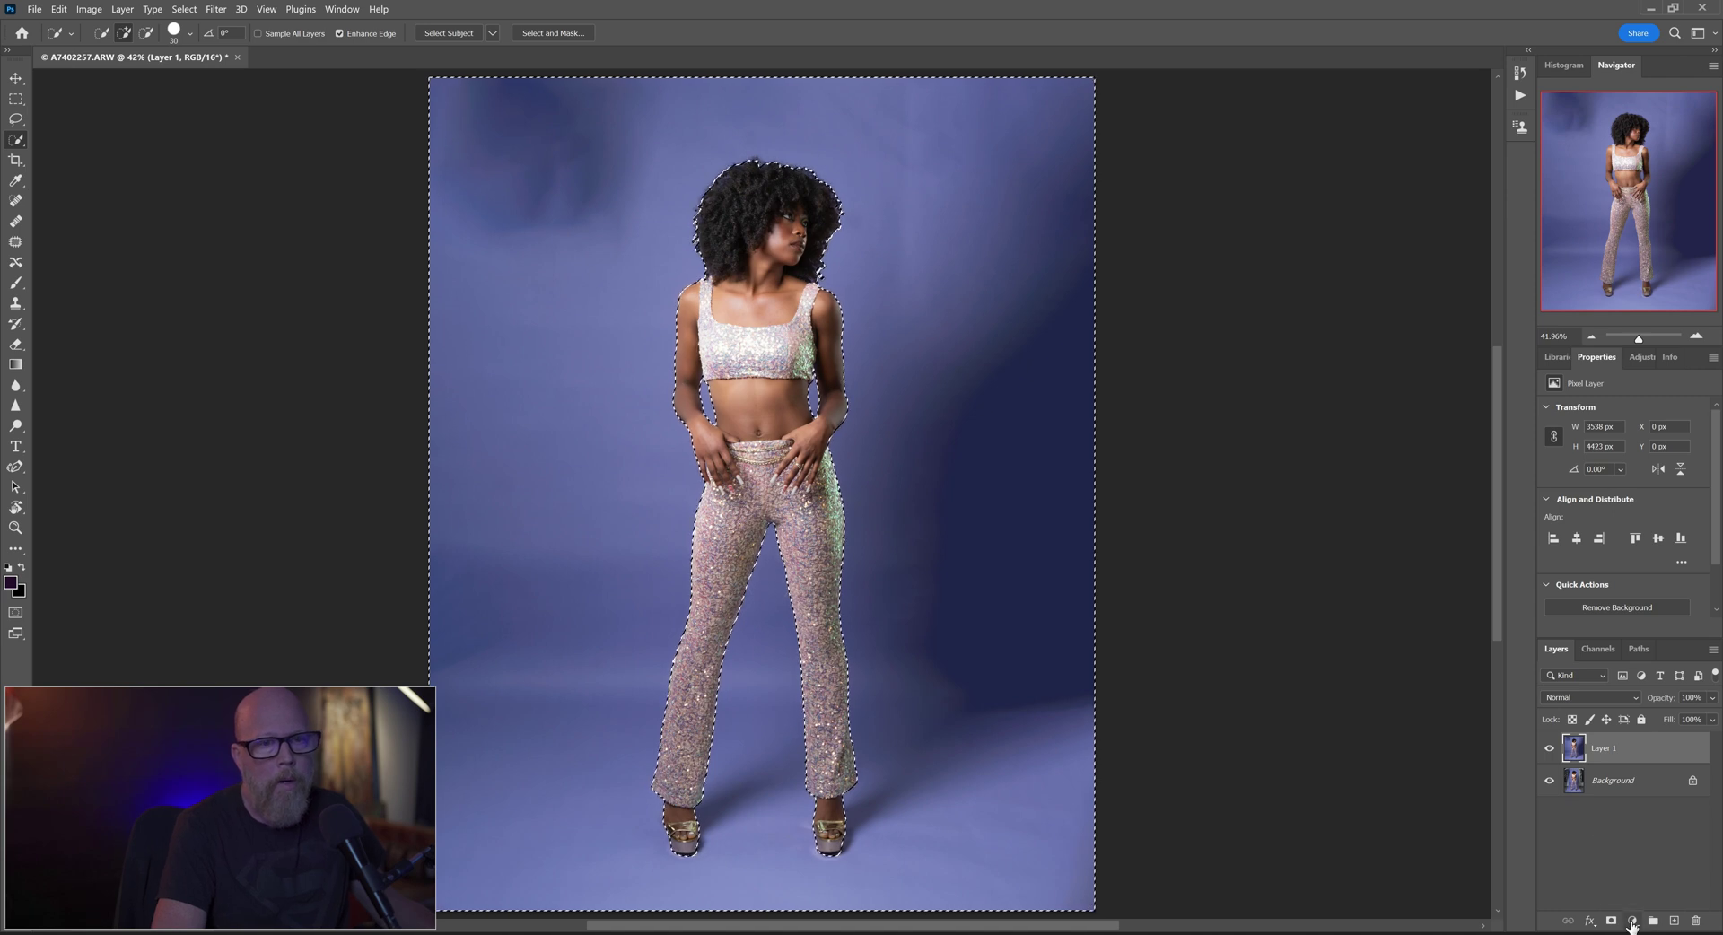
Step: Add a Curves adjustment layer above Layer 1 and hide it briefly to compare
{"action": "left_click", "coordinate": [1631, 925]}
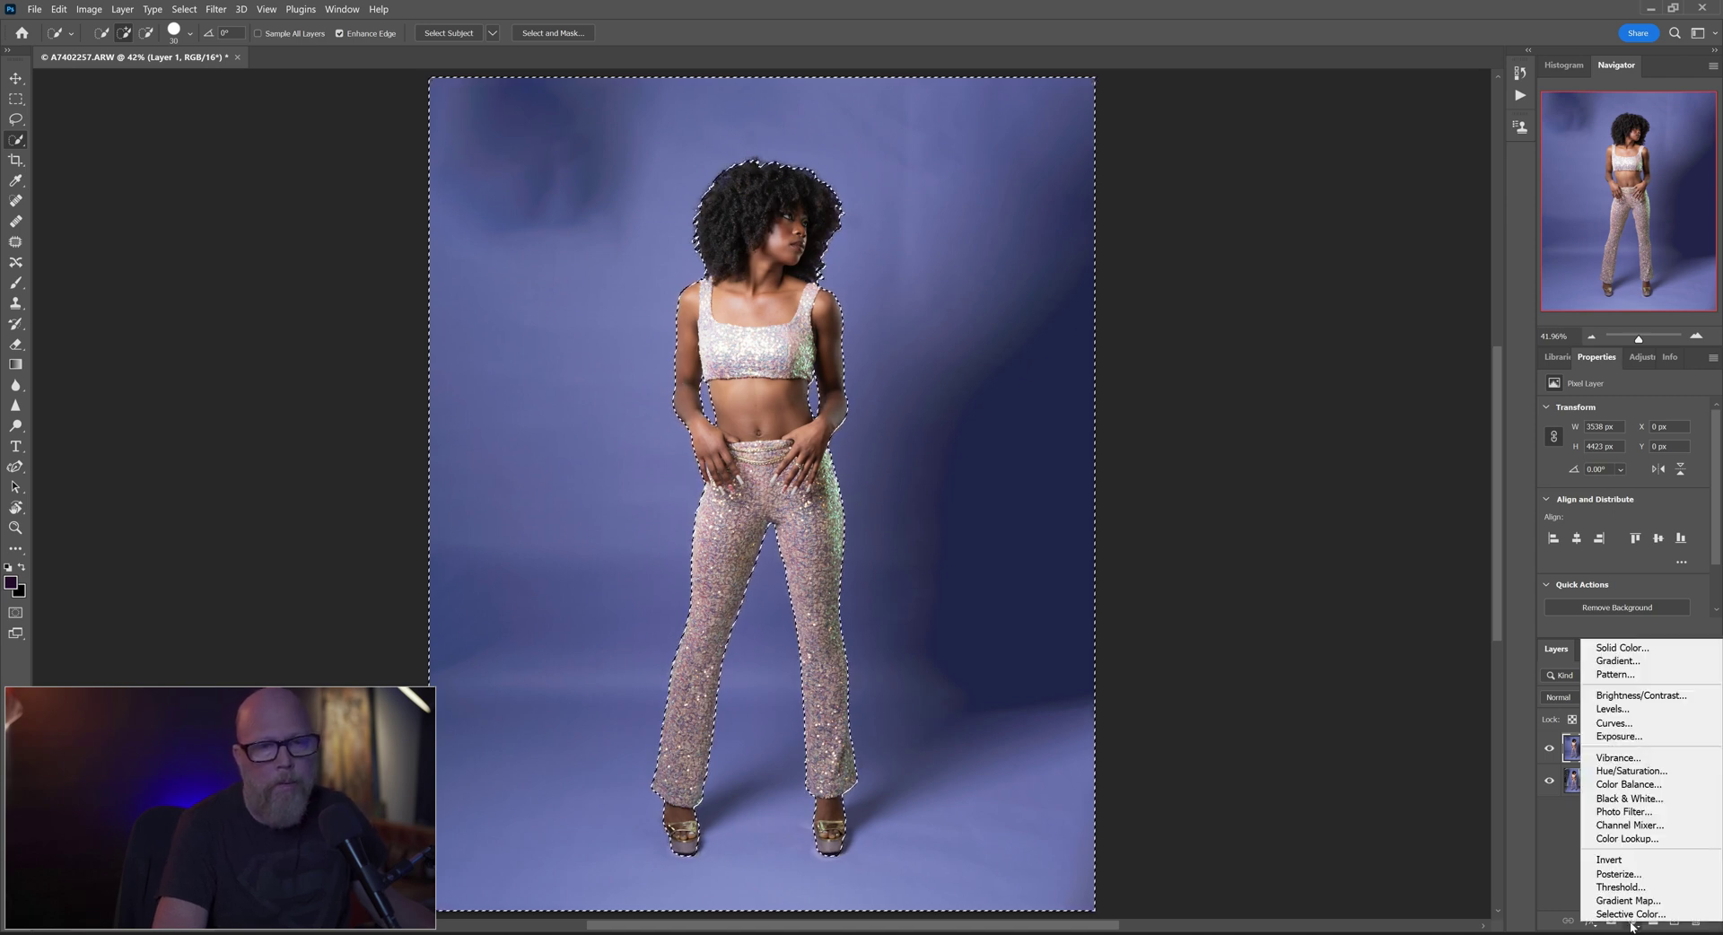
{"action": "left_click", "coordinate": [1628, 726]}
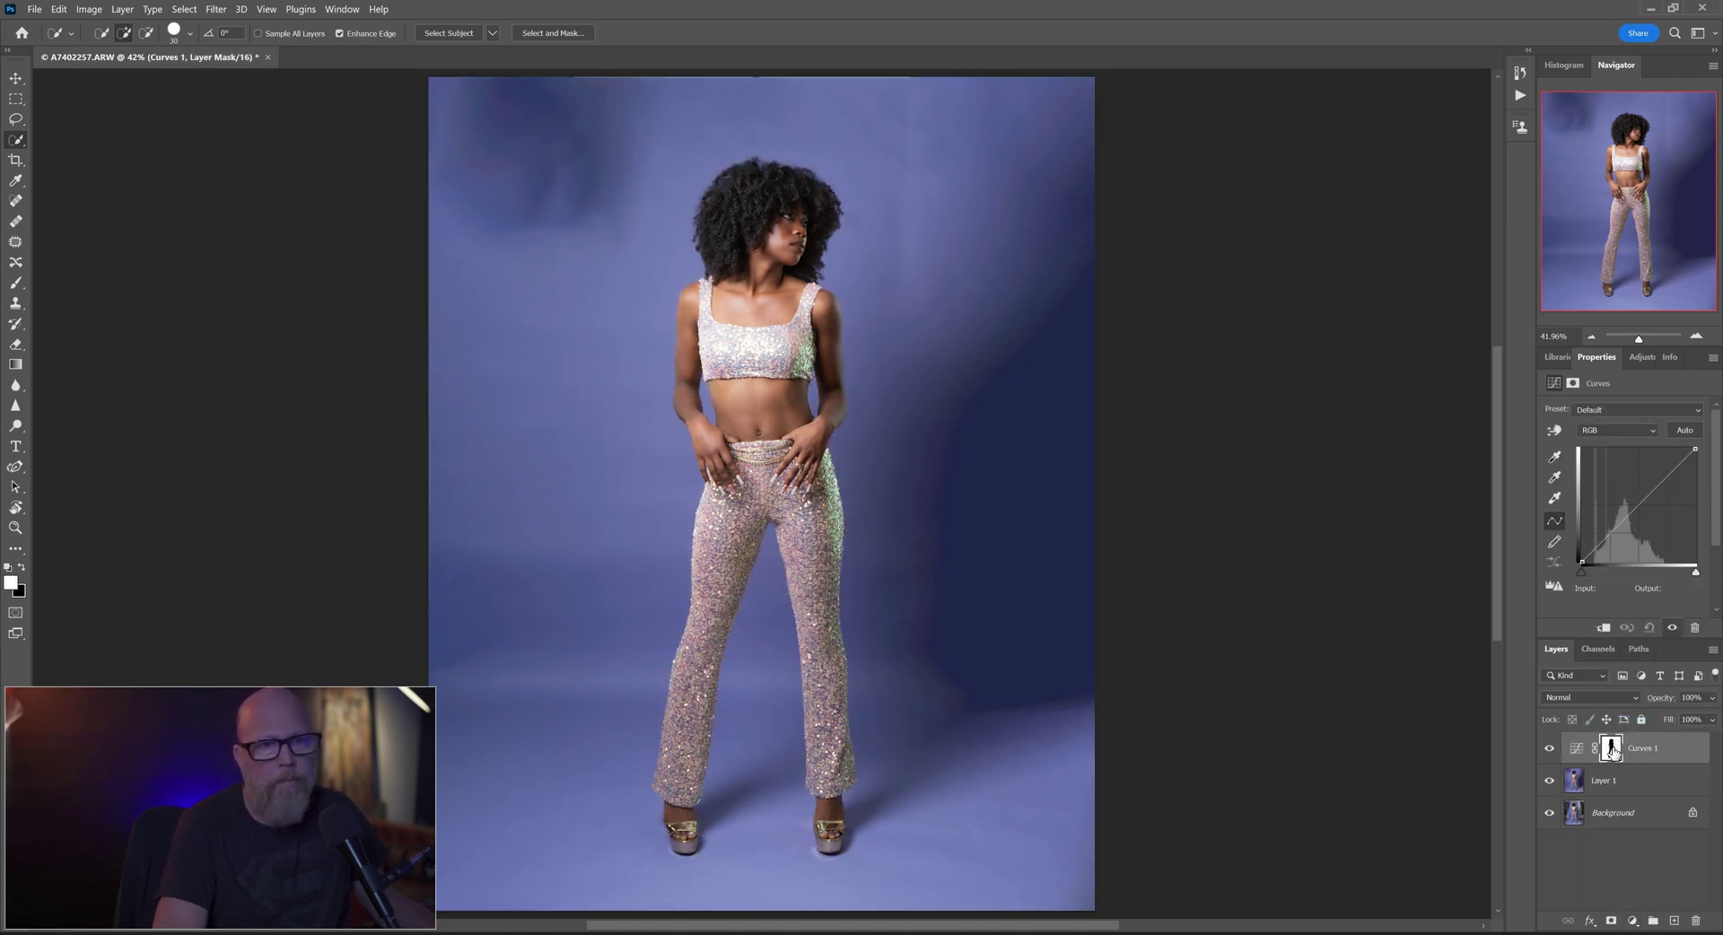
{"action": "left_click", "coordinate": [1612, 749]}
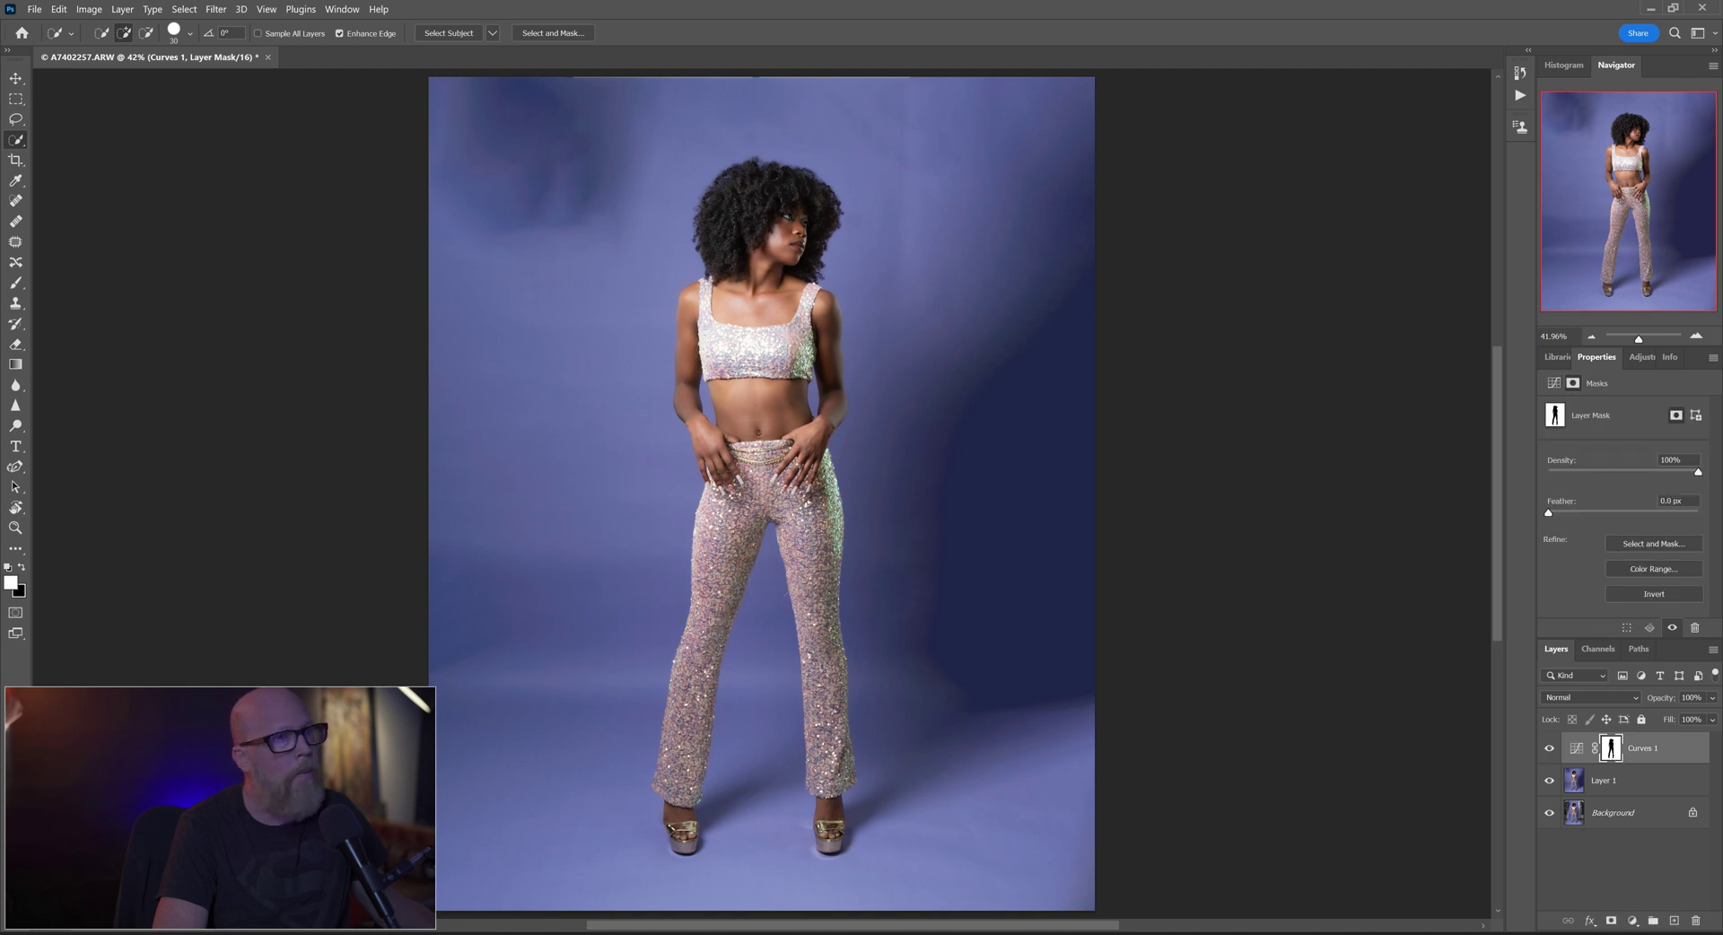
{"action": "left_click", "coordinate": [1548, 749]}
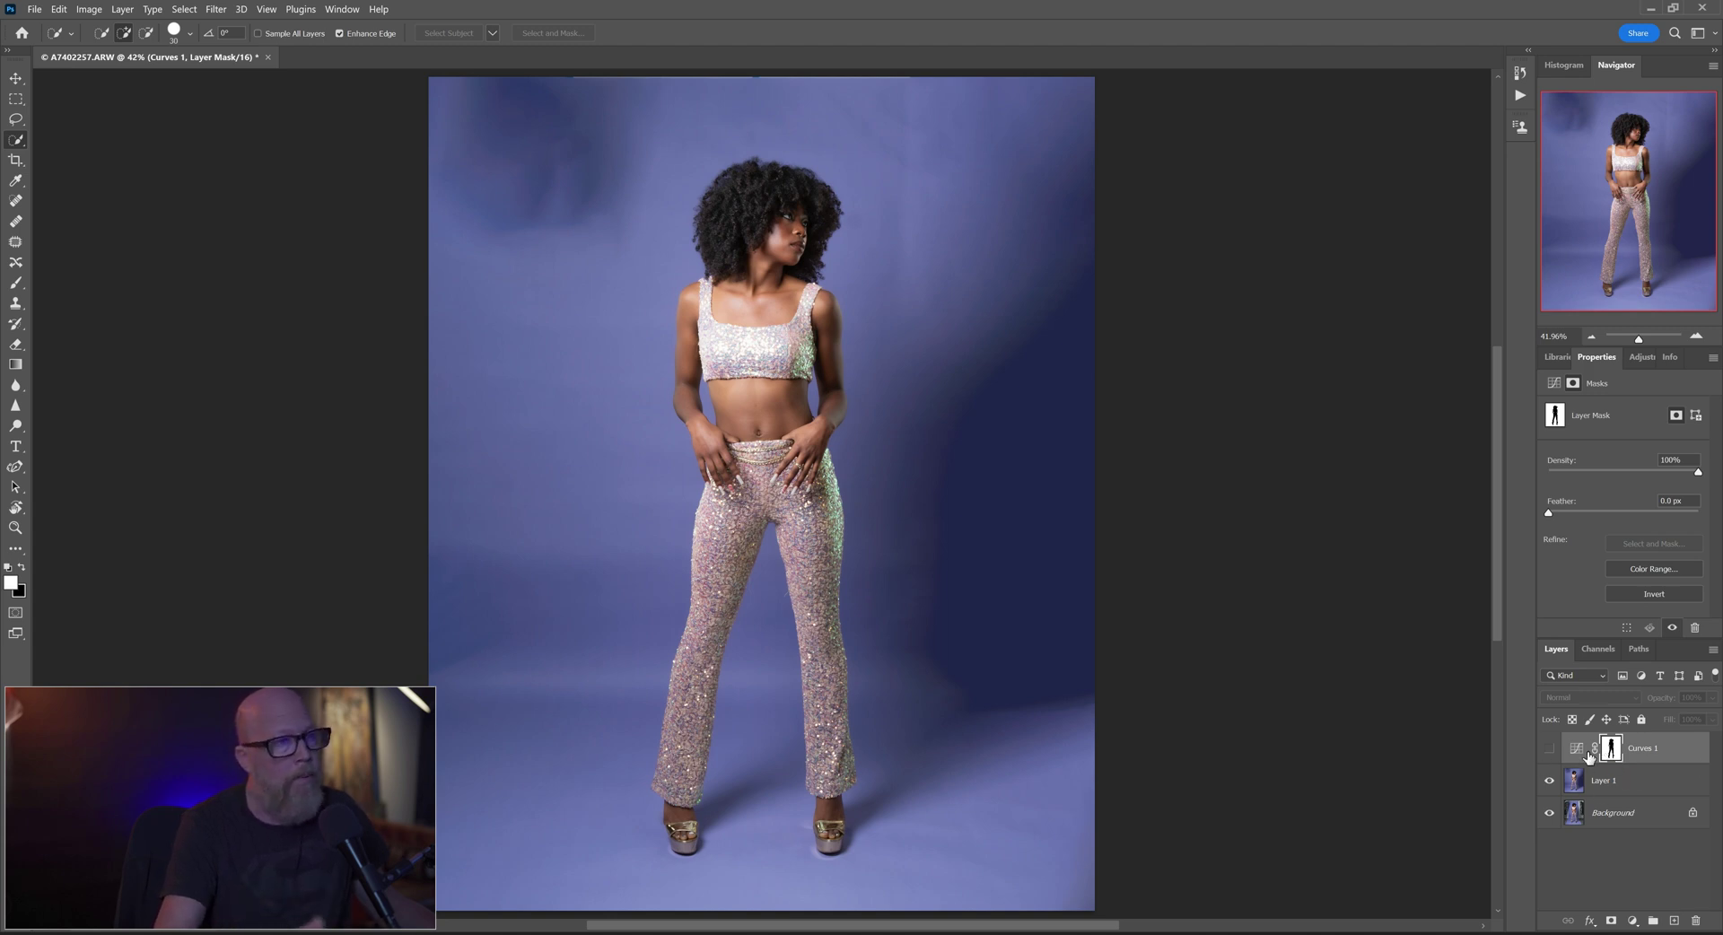
Step: Load the Curves 1 mask as a selection covering the backdrop around the model
{"action": "left_click", "coordinate": [1642, 754]}
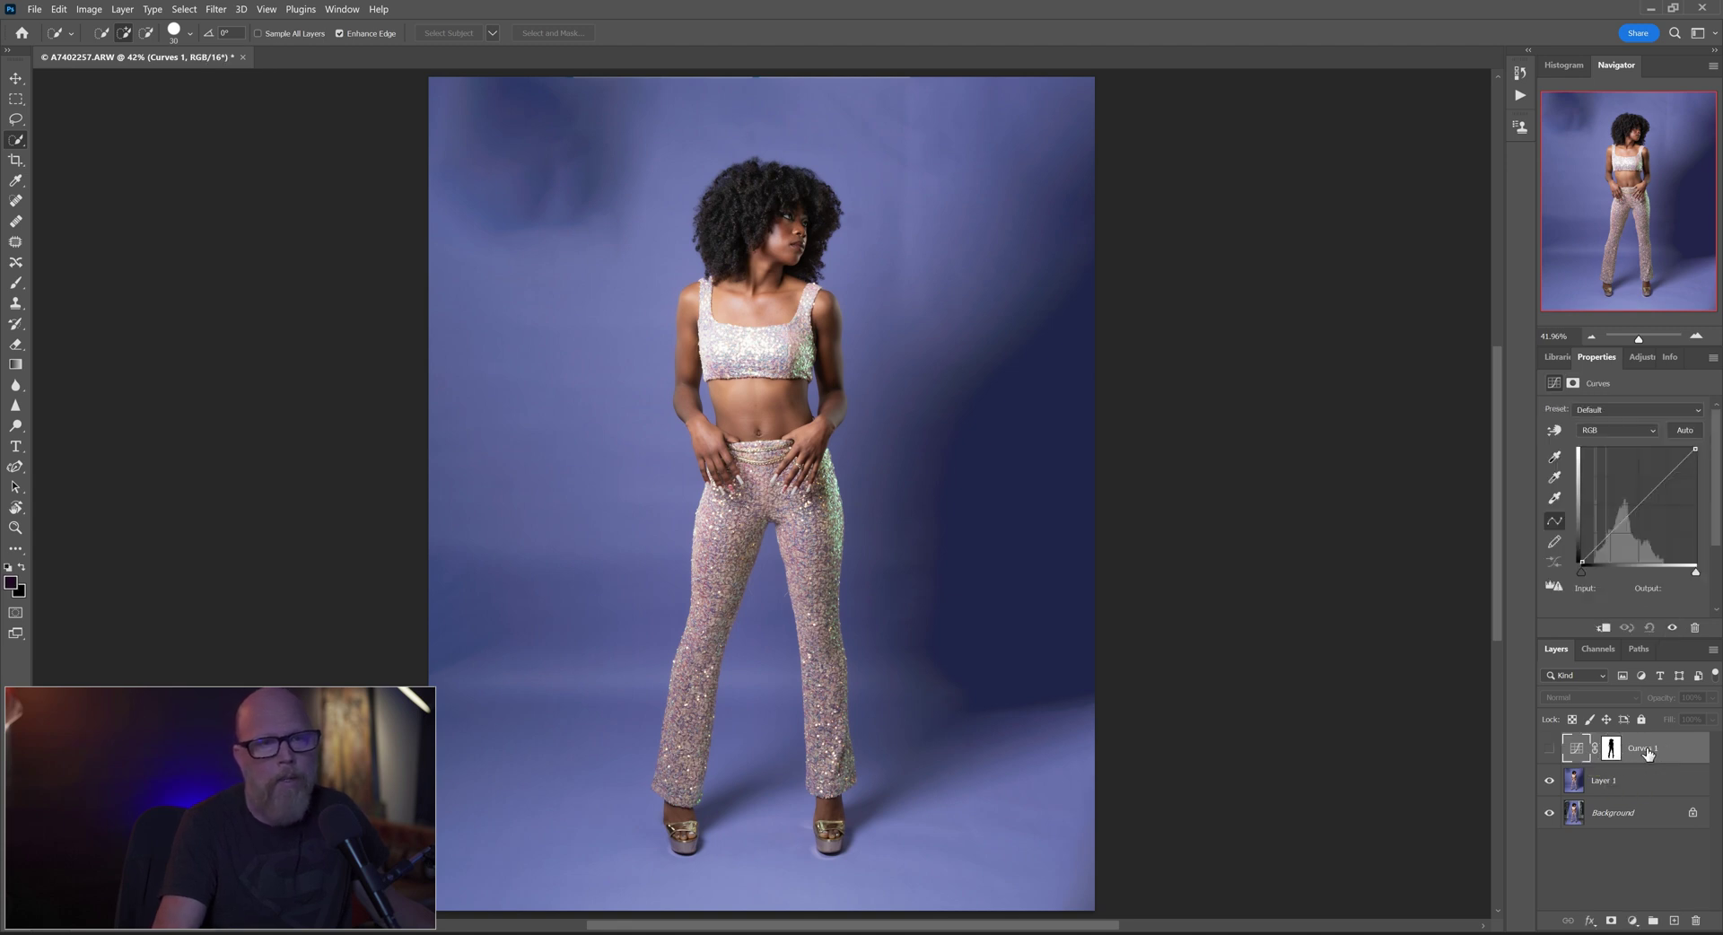
{"action": "left_click", "coordinate": [1608, 746]}
{"action": "right_click", "coordinate": [1607, 747]}
{"action": "left_click", "coordinate": [1606, 809]}
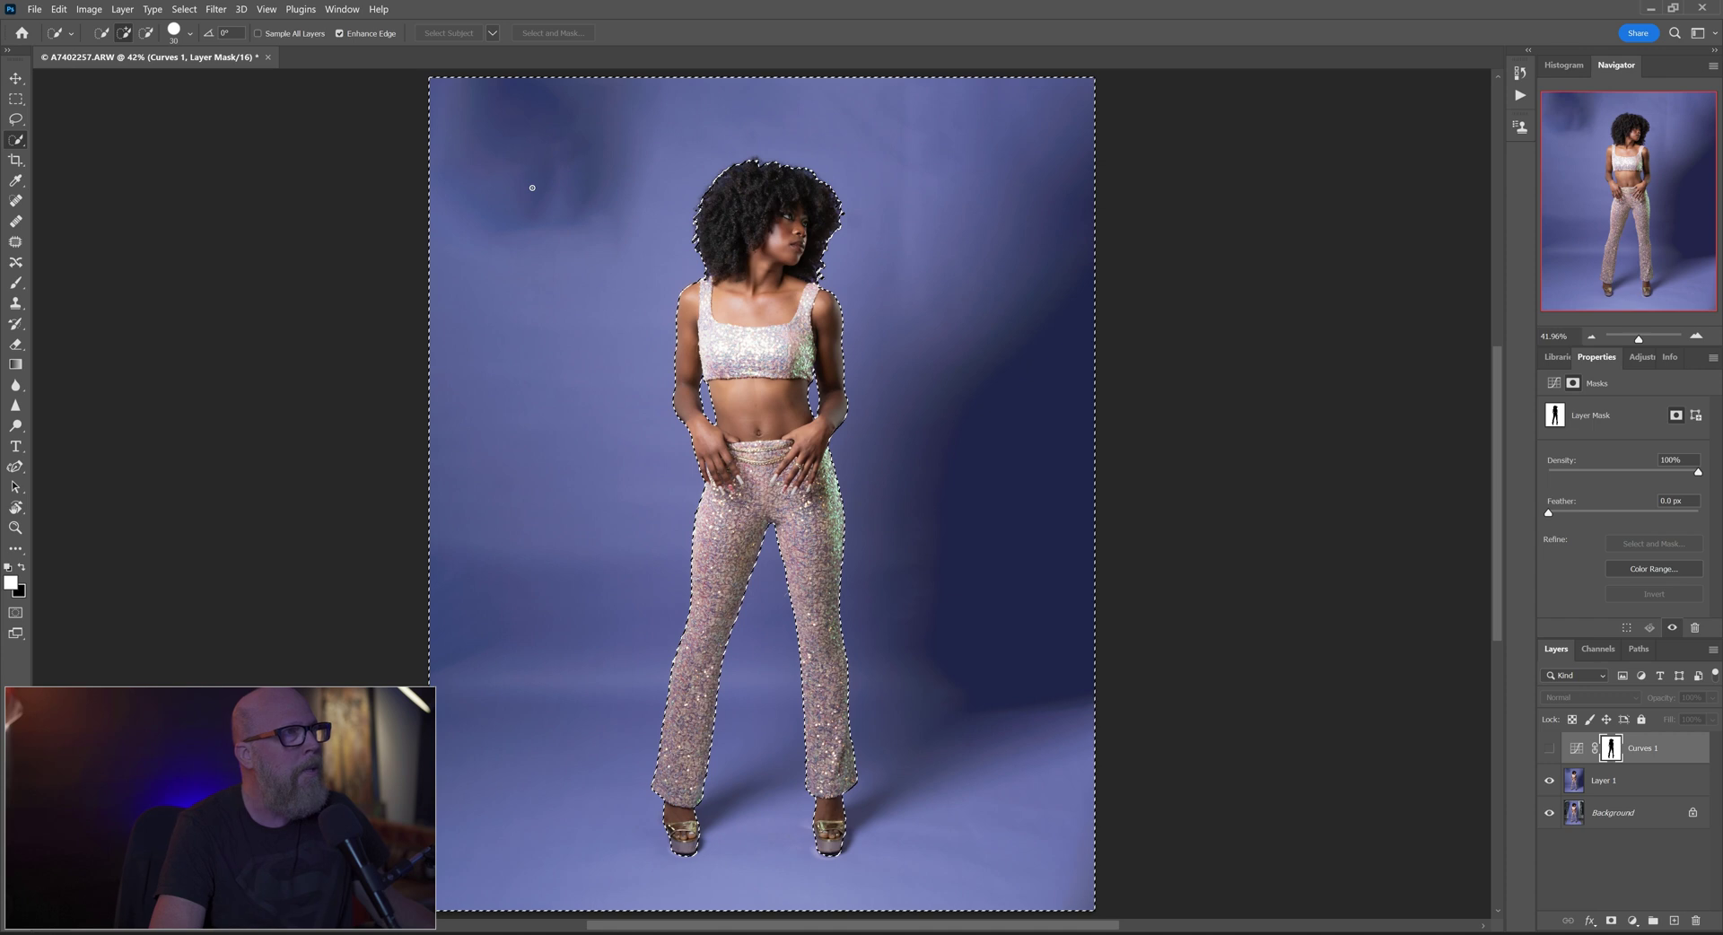
Step: Set up a slightly smaller 0%-hardness soft brush on Layer 1 and sample the backdrop purple
{"action": "left_click", "coordinate": [15, 283]}
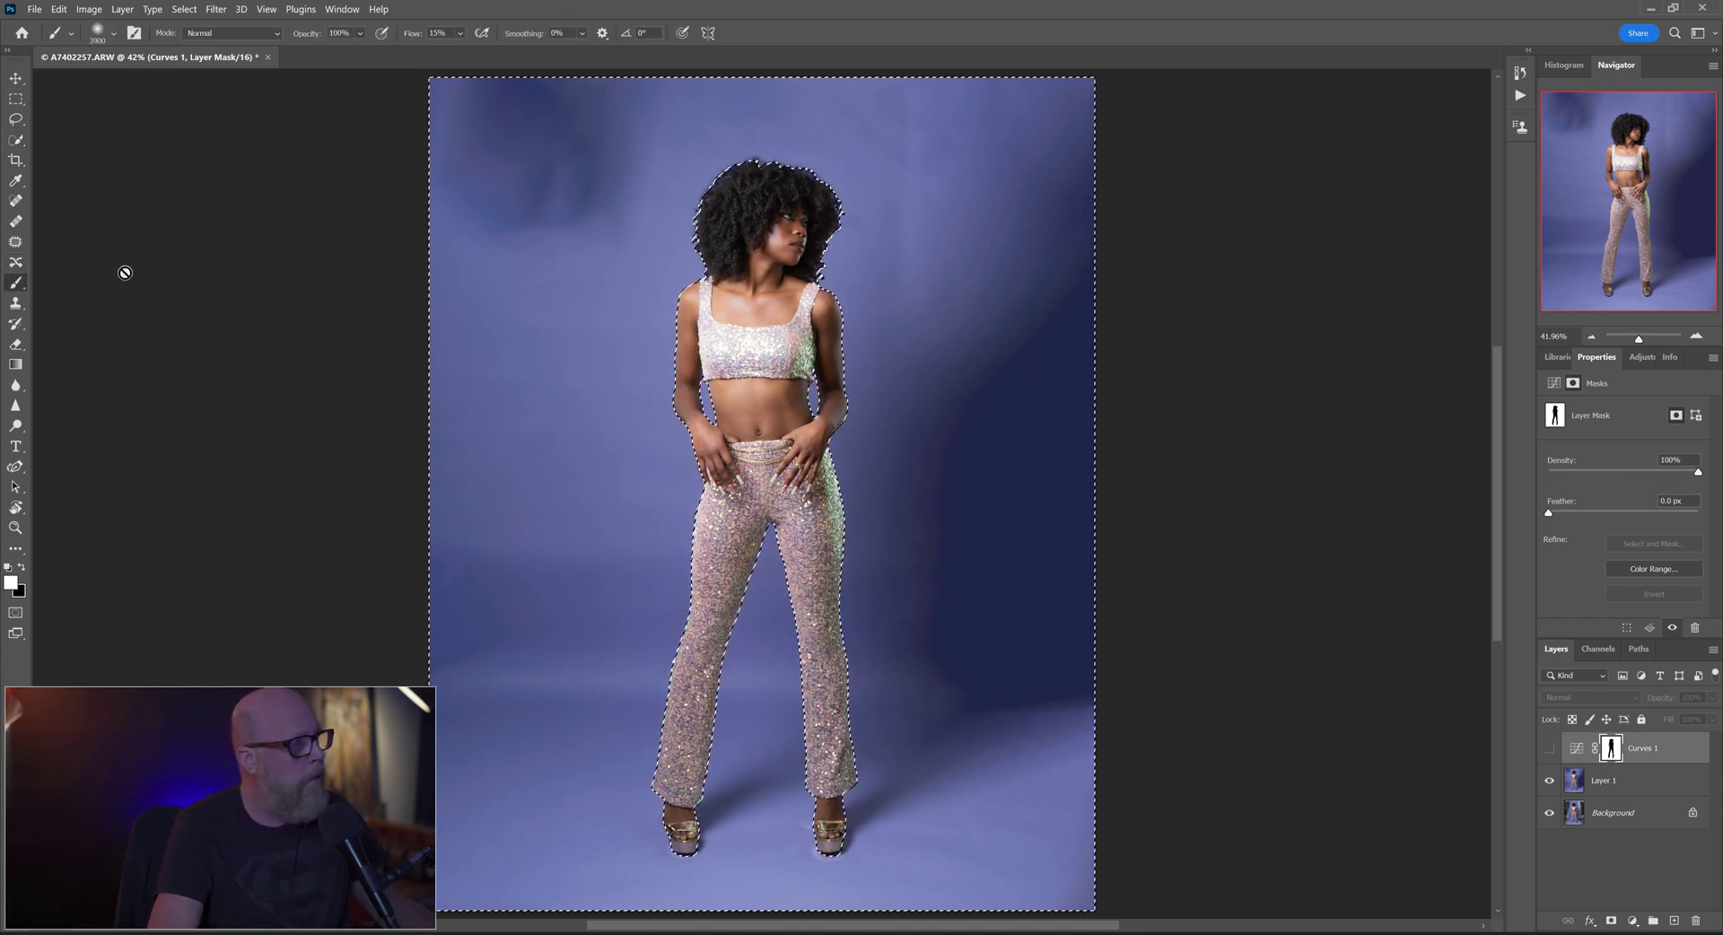
{"action": "left_click", "coordinate": [1613, 787]}
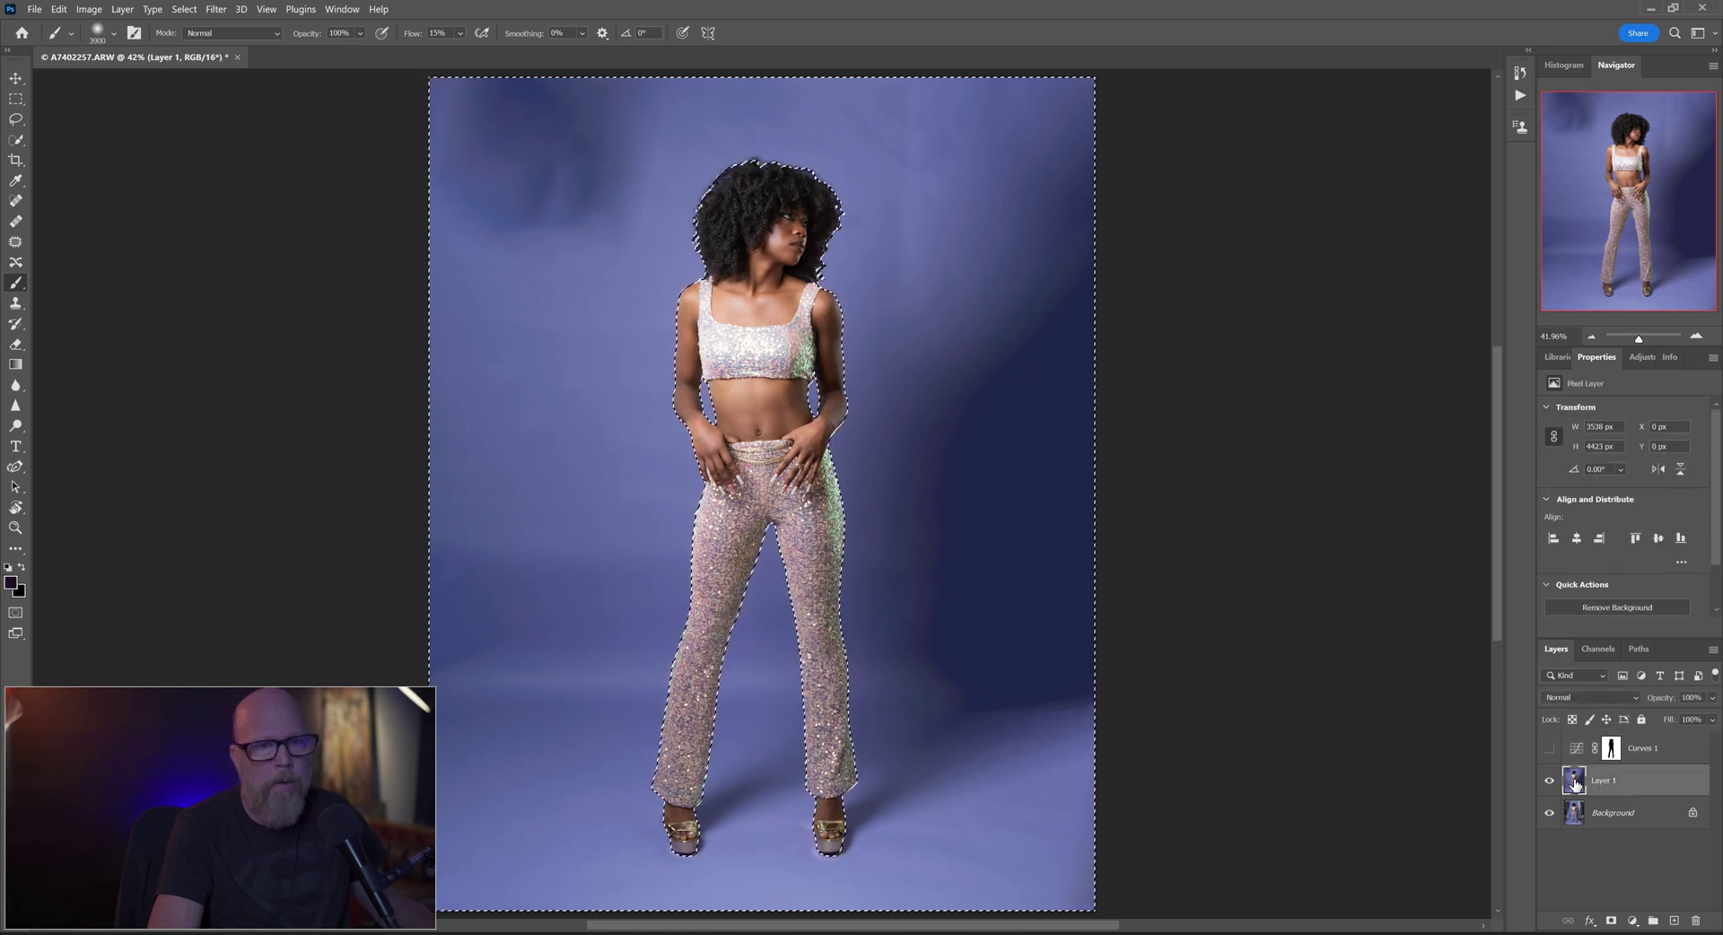
{"action": "key", "text": "bracketleft"}
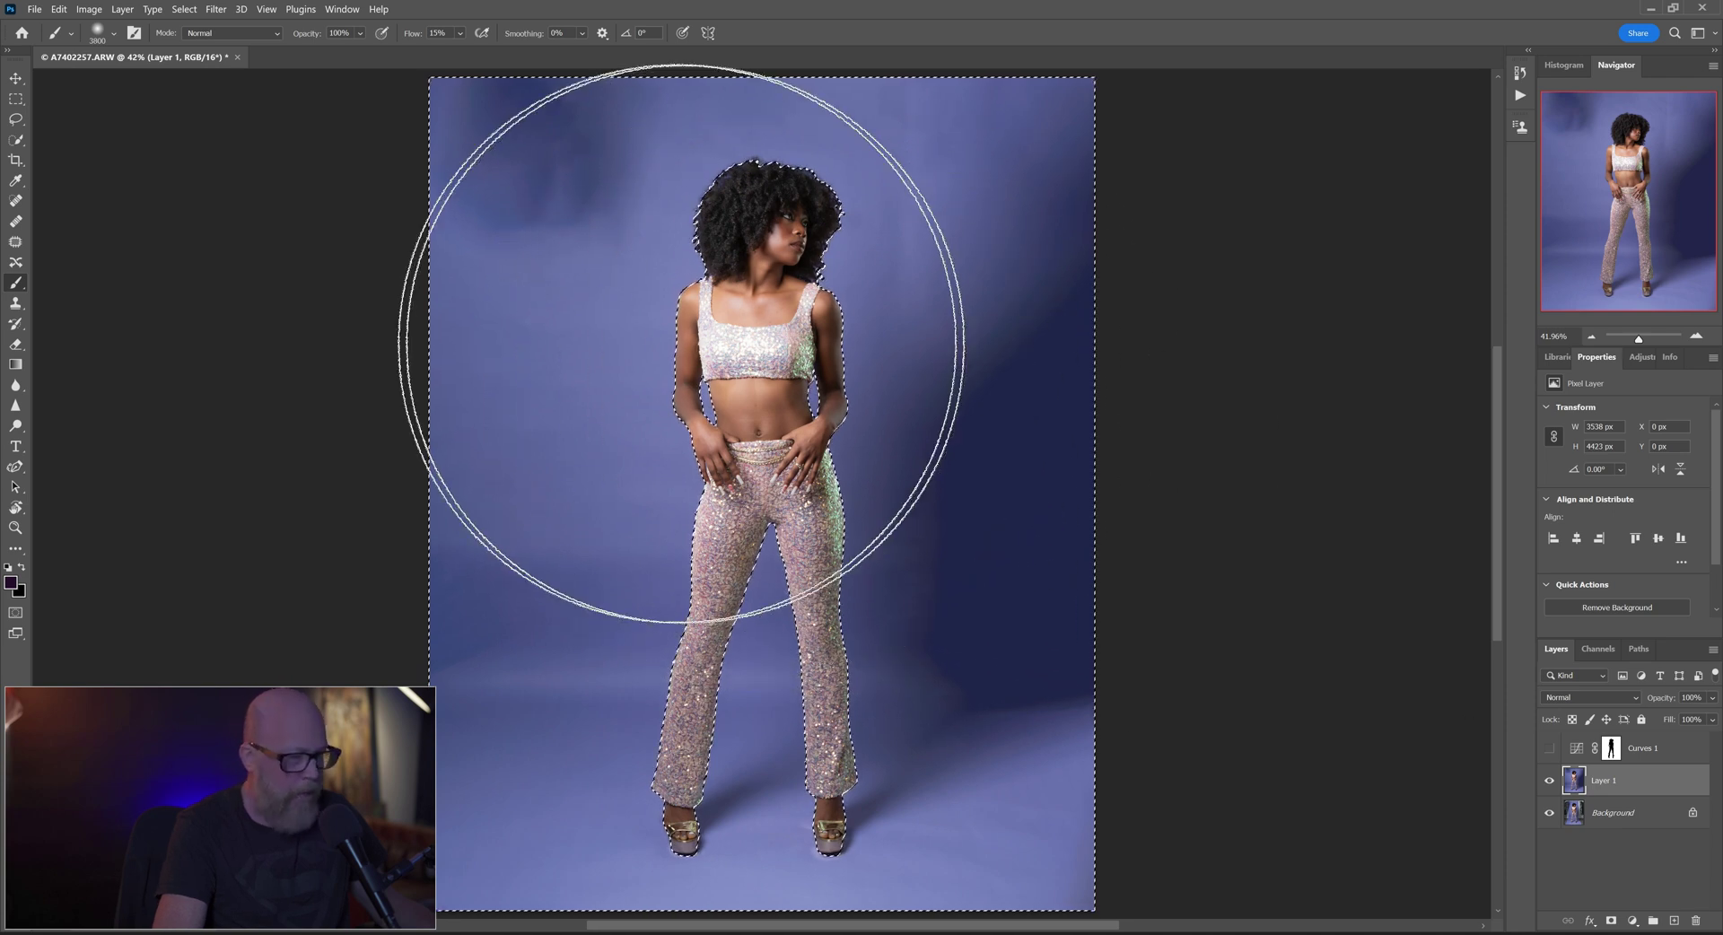
{"action": "key", "text": "bracketleft"}
{"action": "key", "text": "bracketleft"}
{"action": "key", "text": "bracketleft"}
{"action": "key", "text": "bracketleft"}
{"action": "key", "text": "bracketleft"}
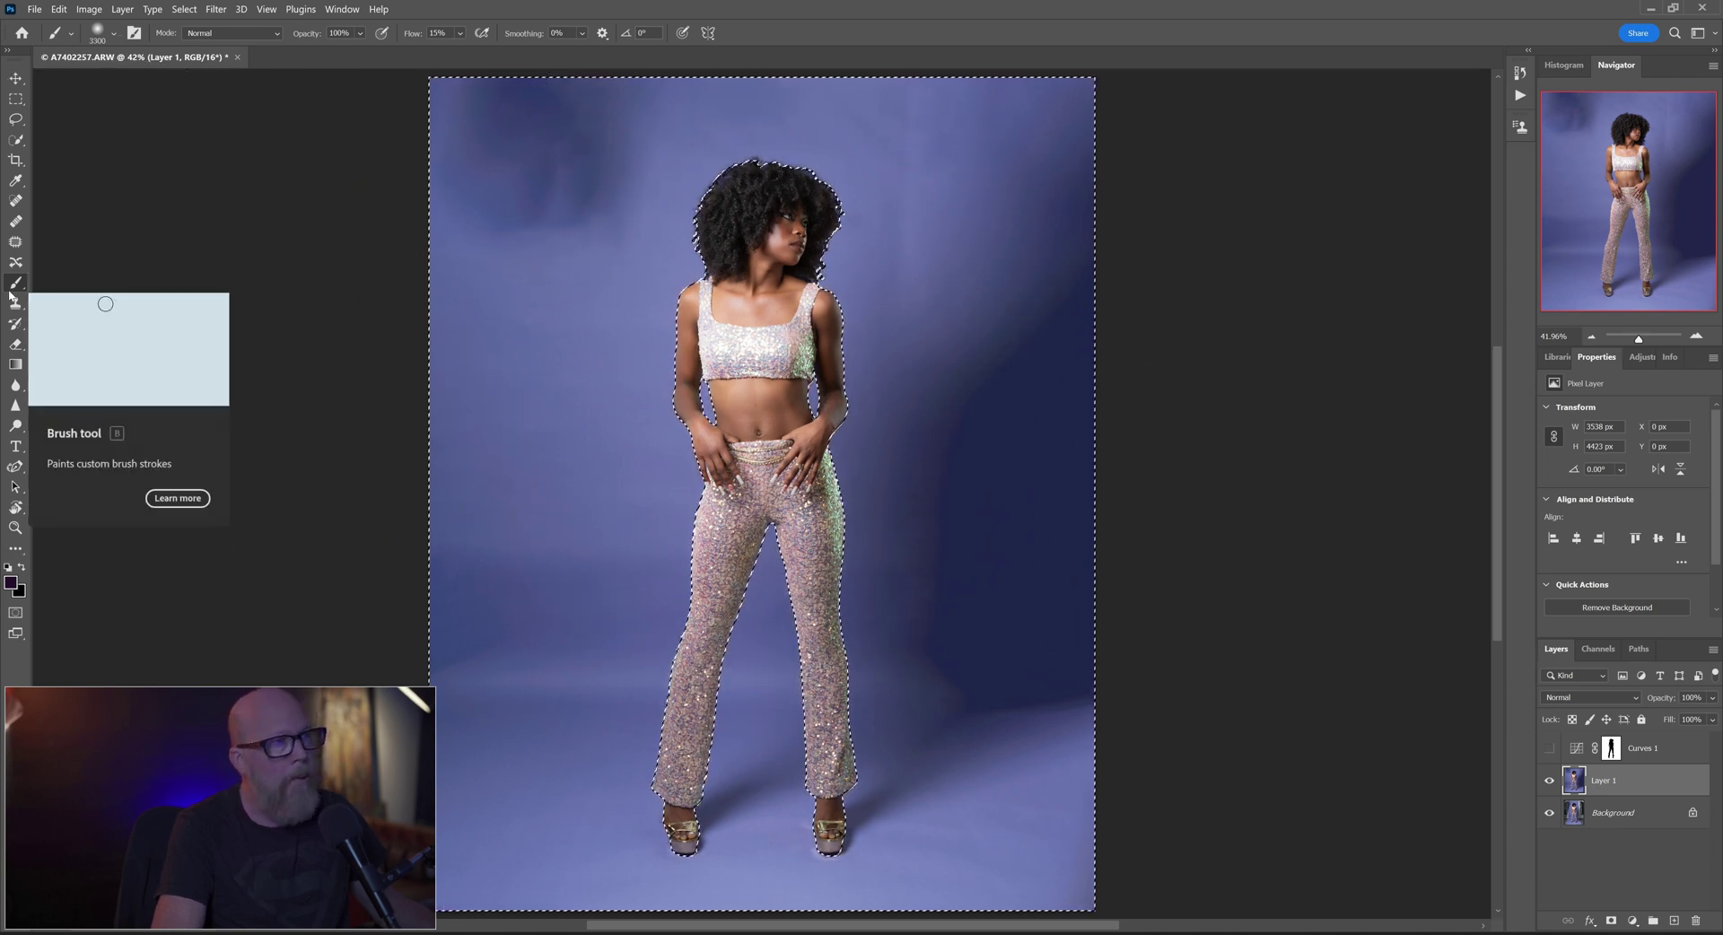
{"action": "key", "text": "bracketleft"}
{"action": "key", "text": "bracketleft"}
{"action": "key", "text": "bracketleft"}
{"action": "key", "text": "bracketleft"}
{"action": "key", "text": "bracketleft"}
{"action": "key", "text": "bracketleft"}
{"action": "key", "text": "bracketleft"}
{"action": "key", "text": "bracketleft"}
{"action": "key", "text": "bracketleft"}
{"action": "key", "text": "bracketleft"}
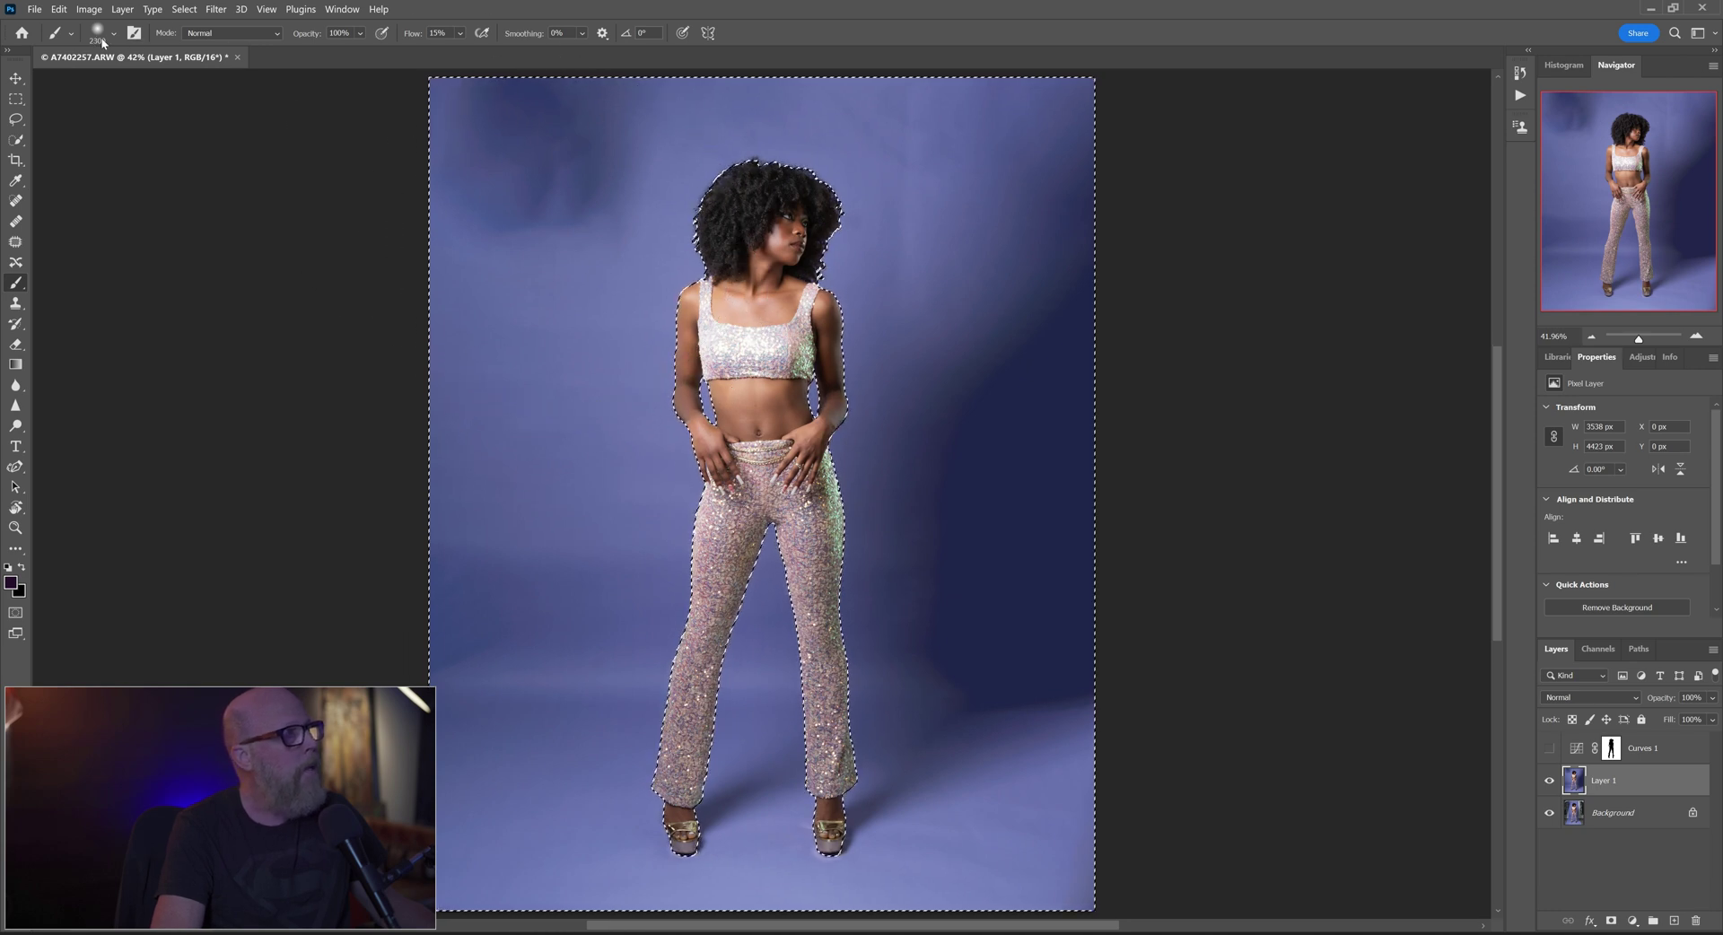
{"action": "left_click", "coordinate": [101, 36]}
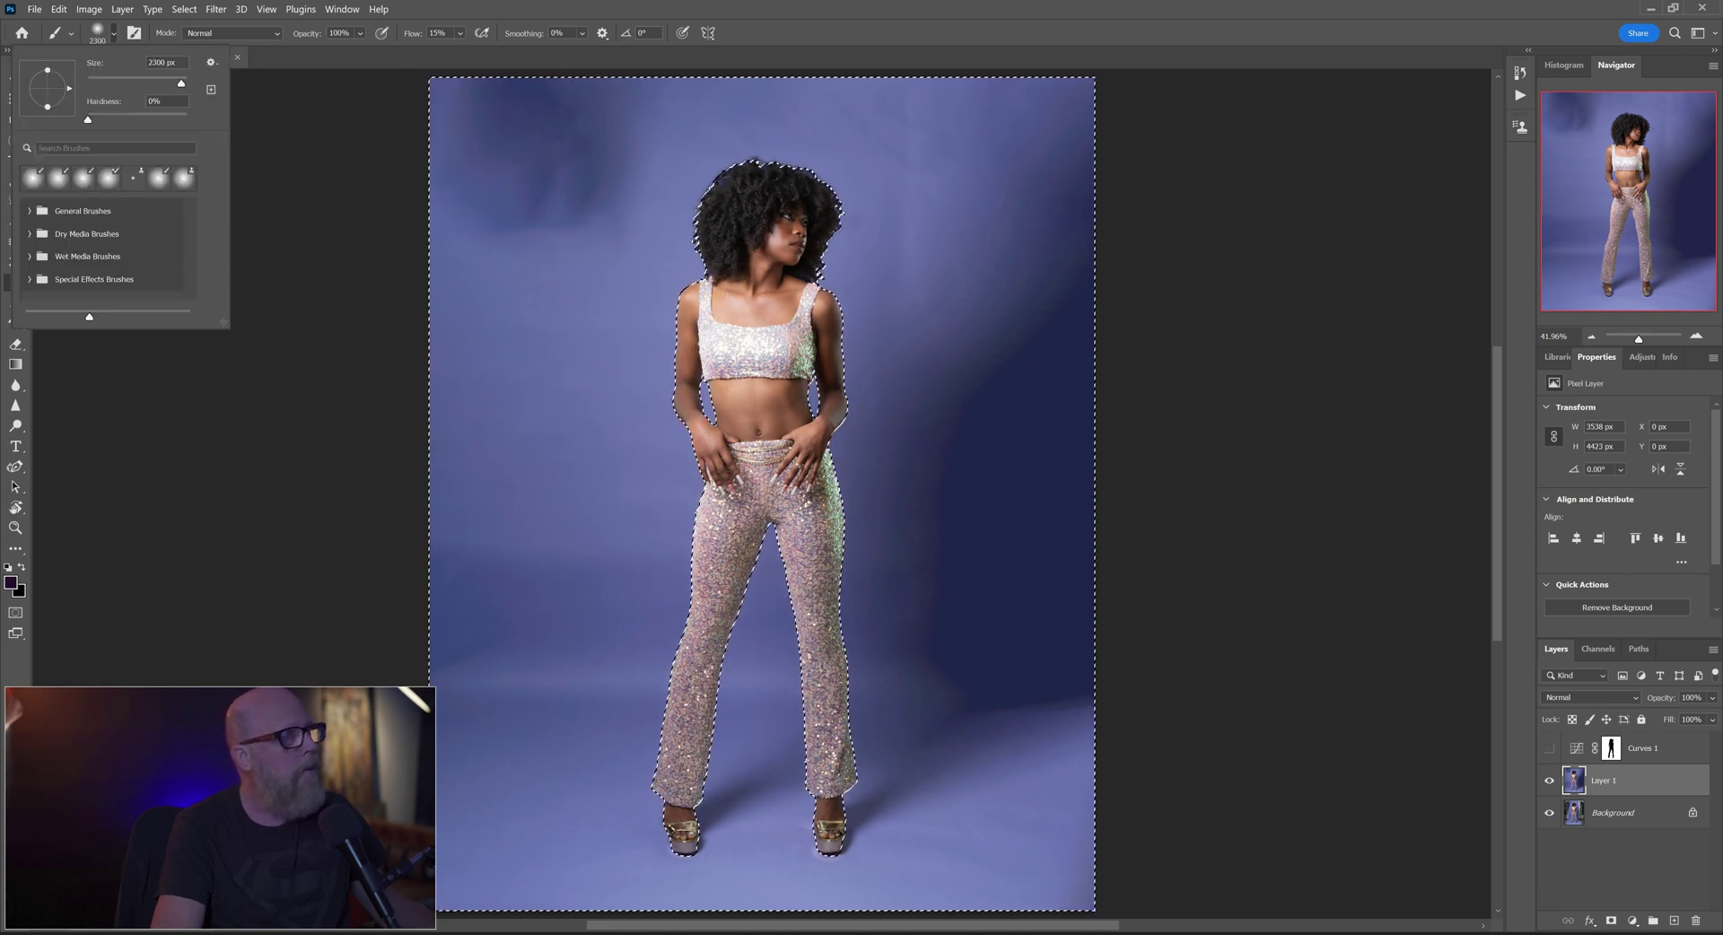
{"action": "key", "text": "Escape"}
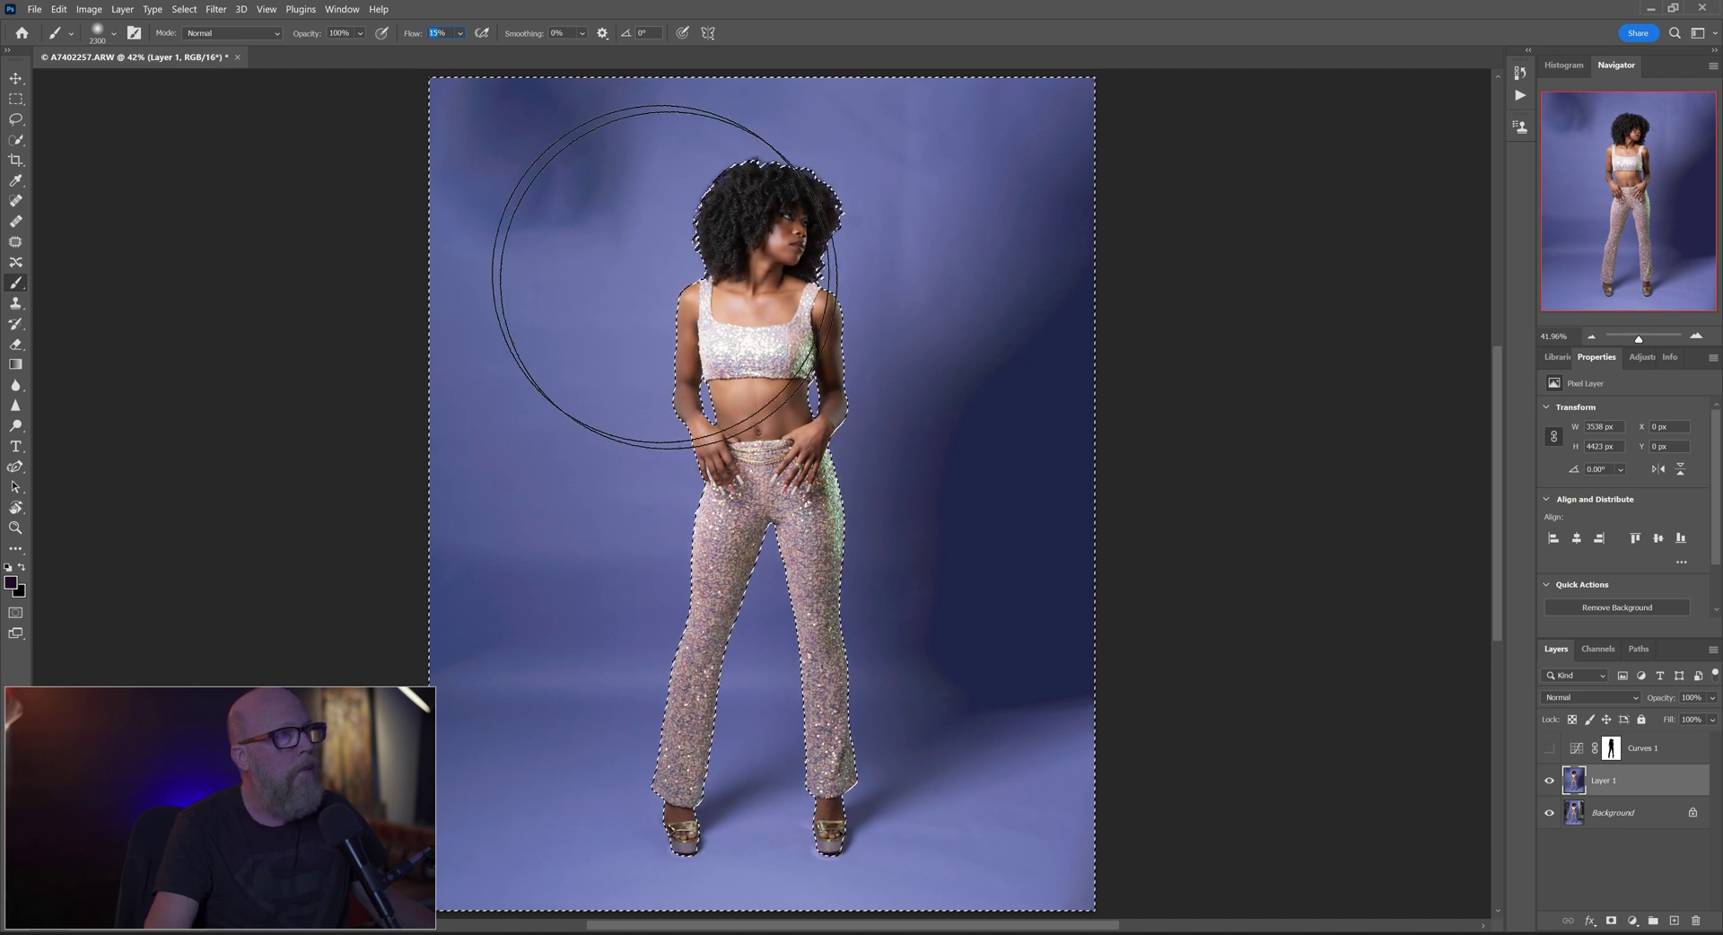
{"action": "left_click", "coordinate": [653, 124], "text": "alt"}
Step: Paint soft strokes of sampled purples over the upper-left blotches and upper-right backdrop, shrinking the brush
{"action": "mouse_move", "coordinate": [667, 105]}
{"action": "left_mouse_down"}
{"action": "mouse_move", "coordinate": [660, 175]}
{"action": "mouse_move", "coordinate": [584, 134]}
{"action": "mouse_move", "coordinate": [506, 217]}
{"action": "mouse_move", "coordinate": [567, 215]}
{"action": "left_mouse_up"}
{"action": "left_click", "coordinate": [677, 138], "text": "alt"}
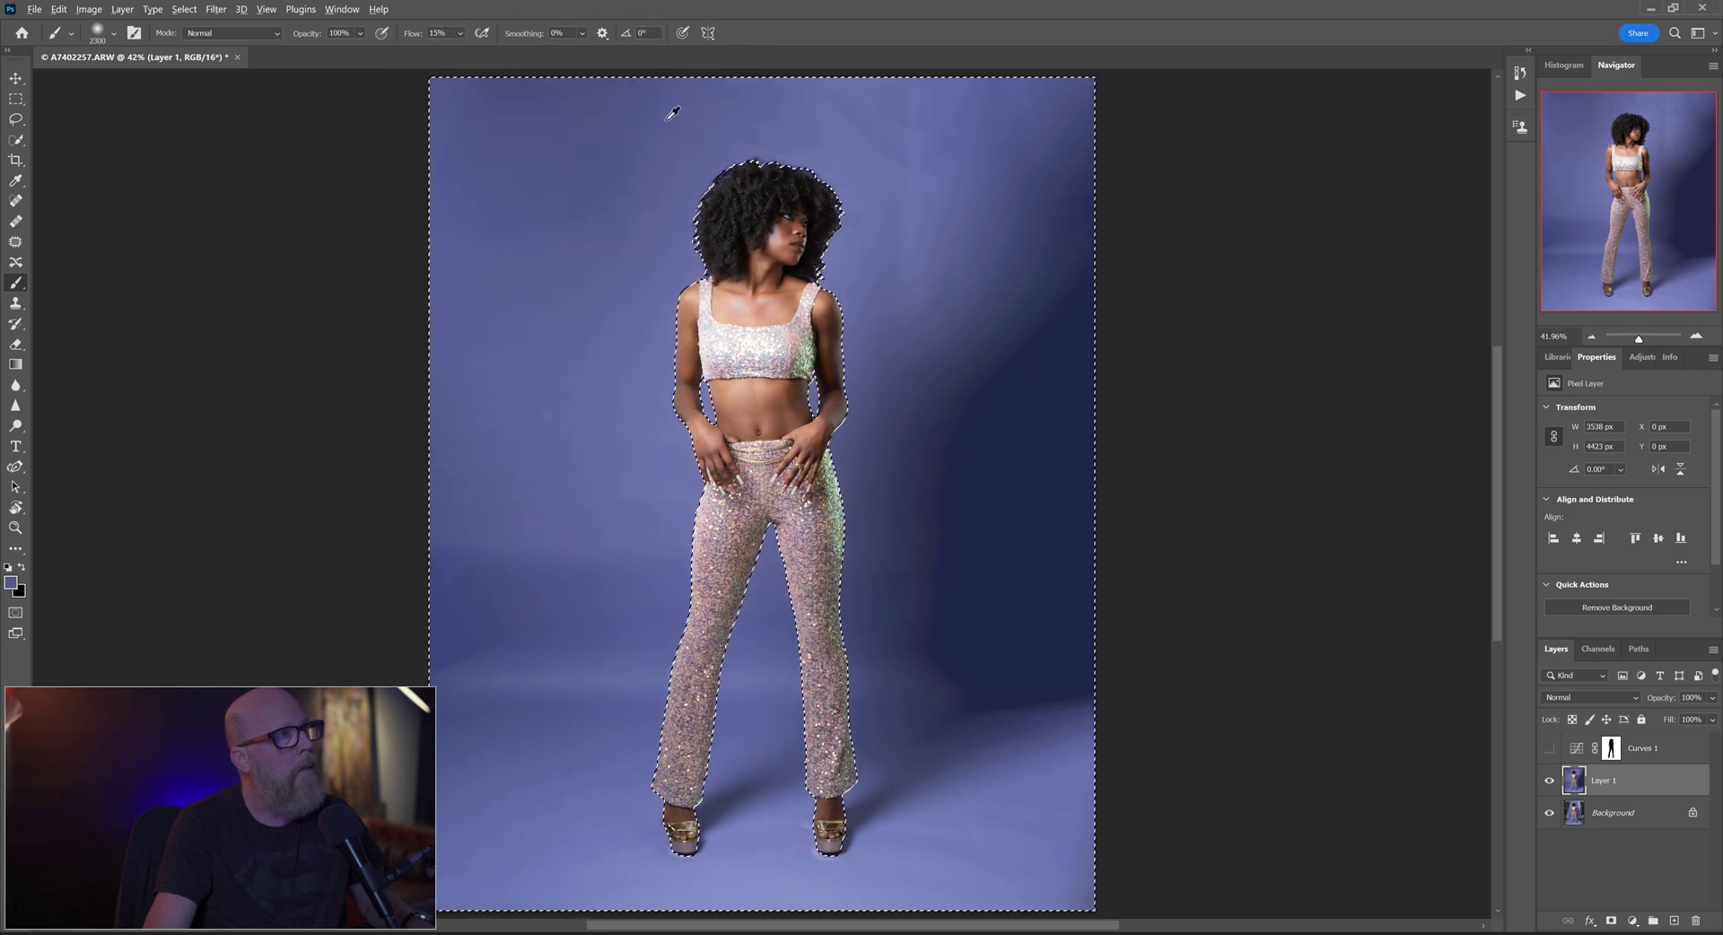
{"action": "left_click", "coordinate": [646, 137], "text": "alt"}
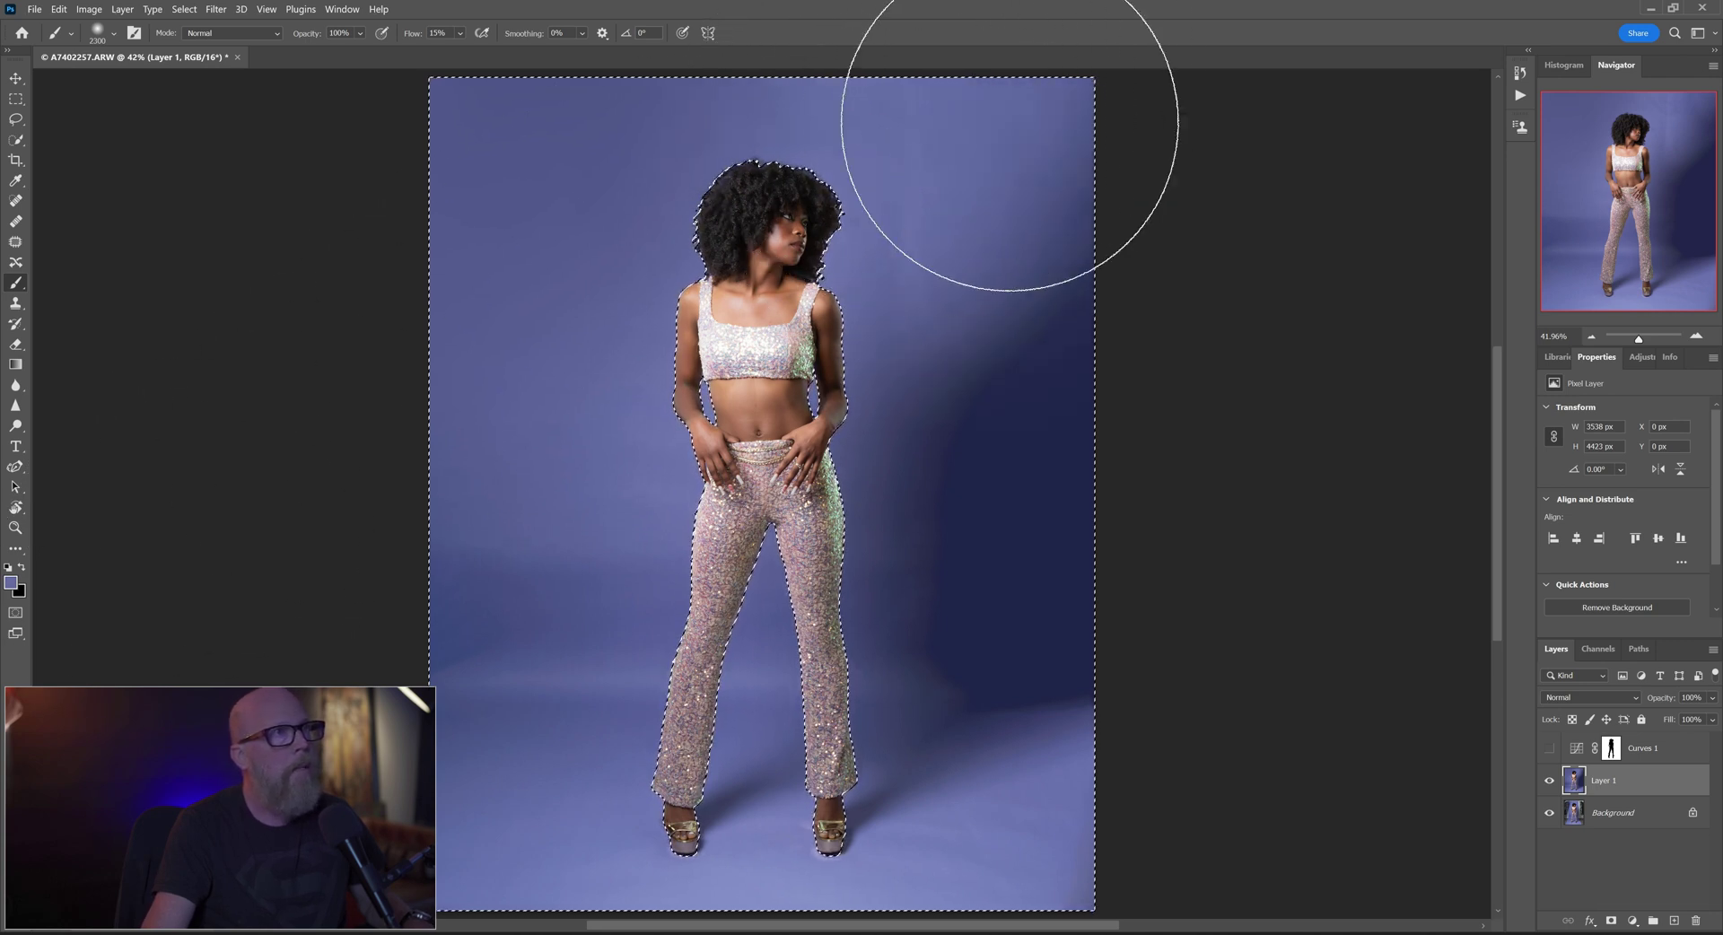
{"action": "left_click_drag", "start_coordinate": [981, 153], "coordinate": [972, 172]}
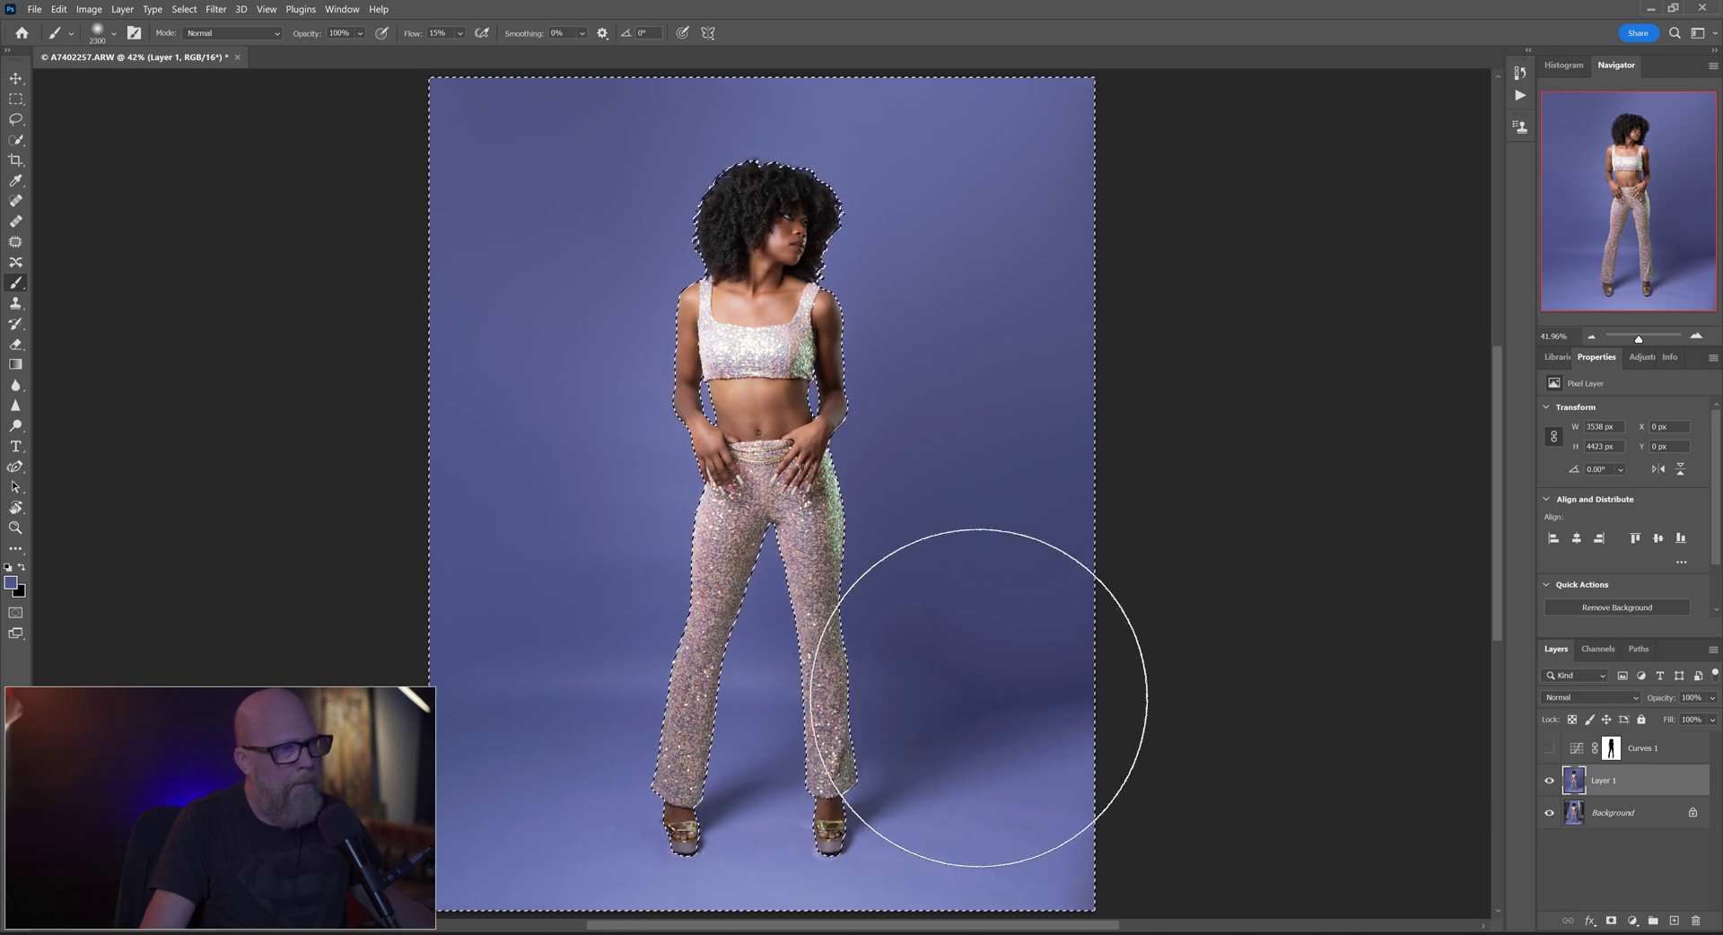
{"action": "key", "text": "bracketleft"}
{"action": "key", "text": "bracketleft"}
{"action": "key", "text": "bracketleft"}
{"action": "key", "text": "bracketleft"}
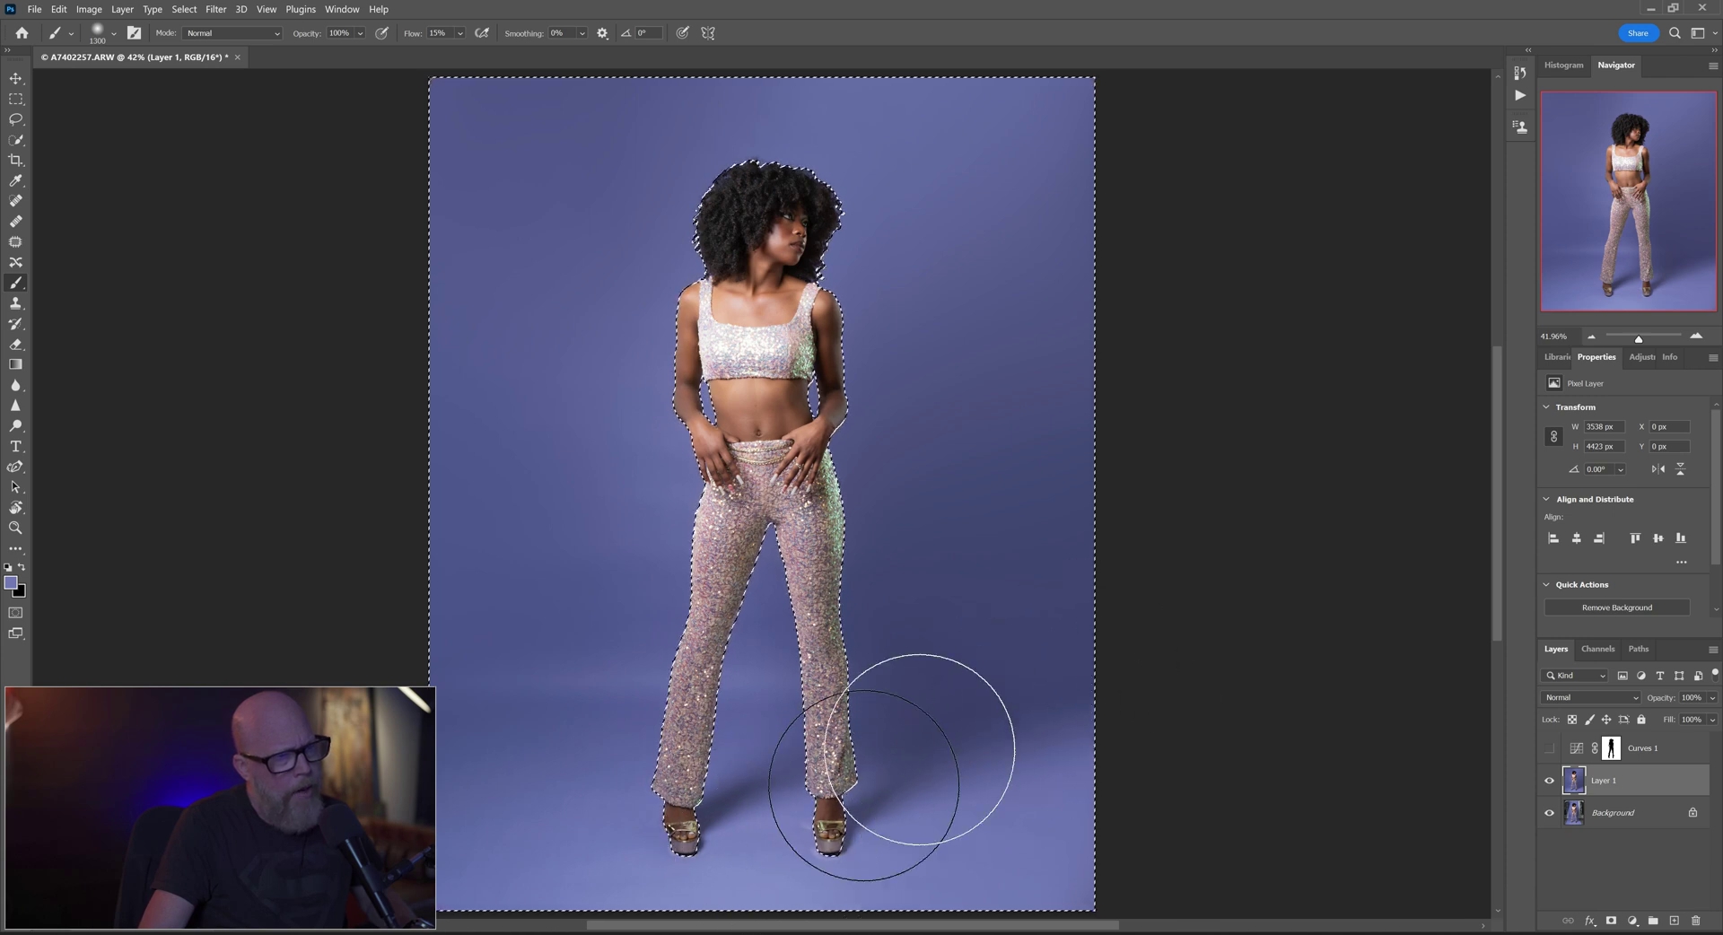
{"action": "key", "text": "bracketleft"}
{"action": "key", "text": "bracketleft"}
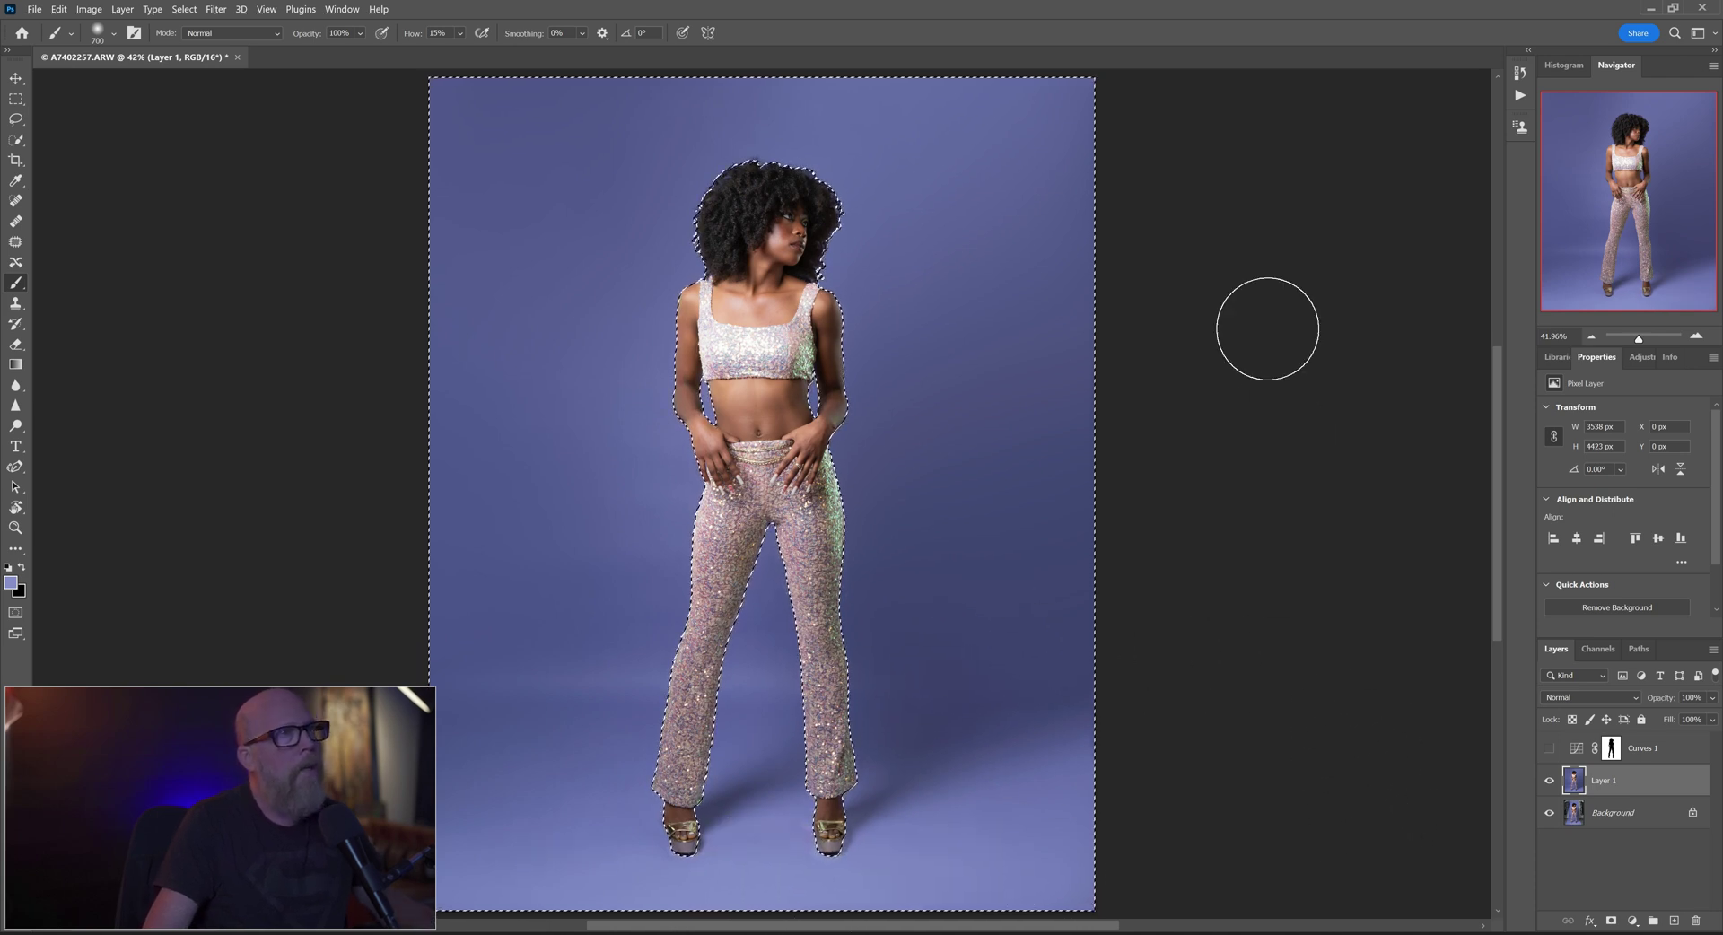
{"action": "key", "text": "ctrl+minus"}
{"action": "key", "text": "ctrl+minus"}
{"action": "key", "text": "ctrl+minus"}
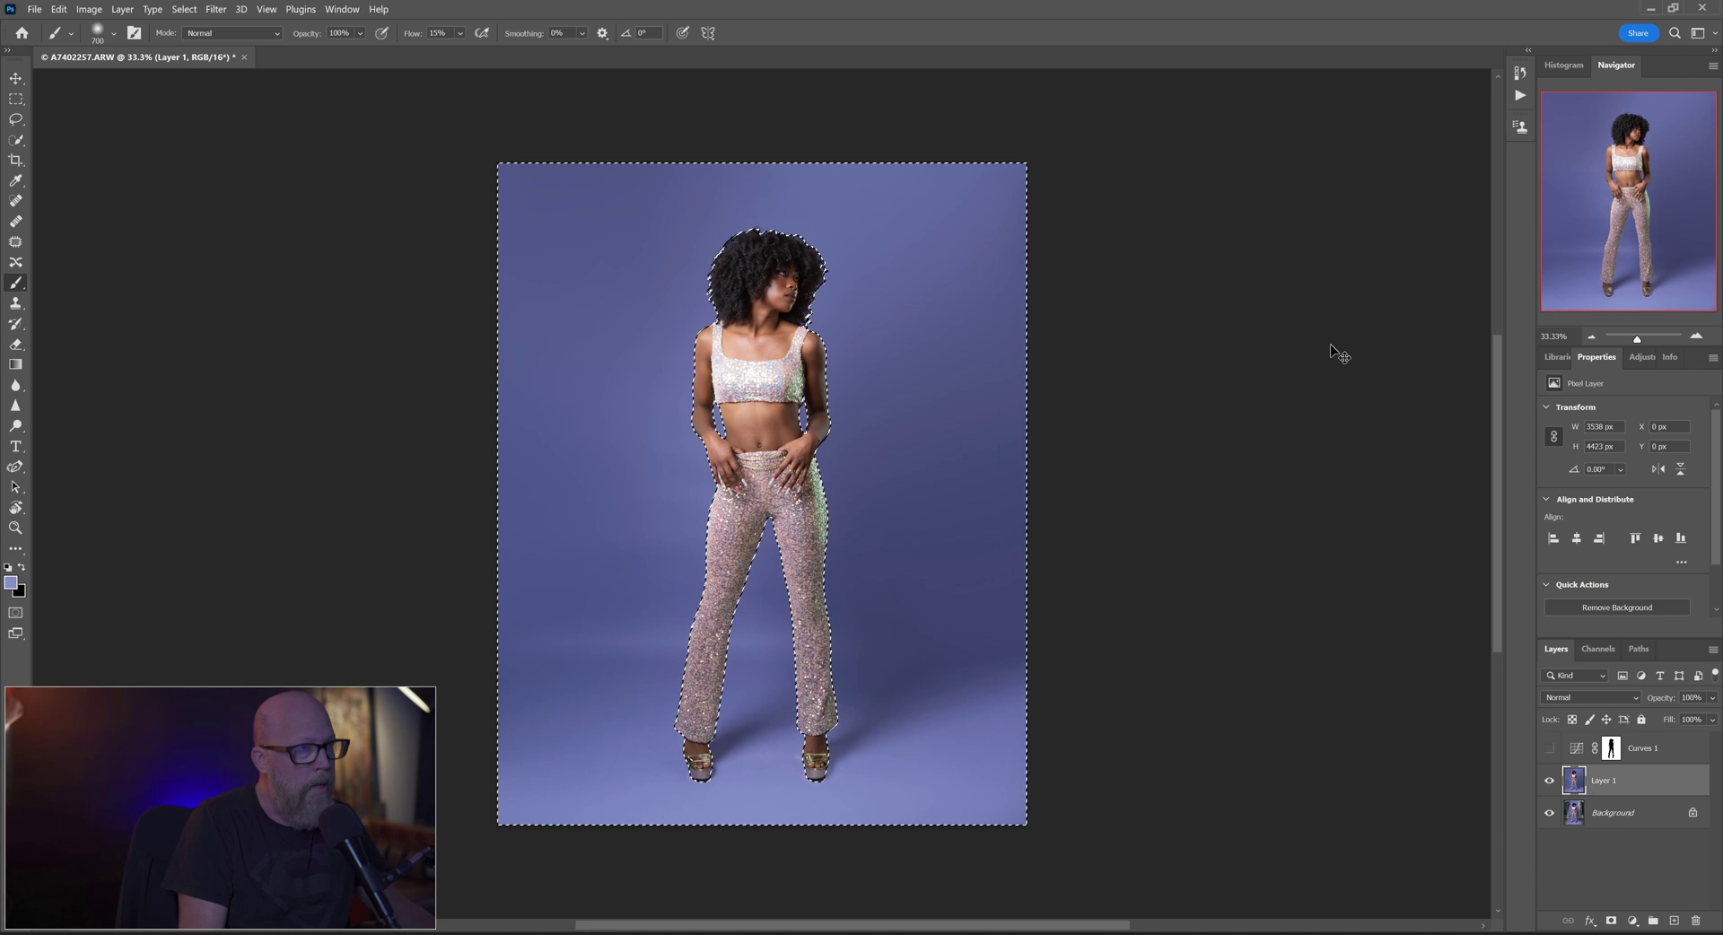
{"action": "key", "text": "ctrl+minus"}
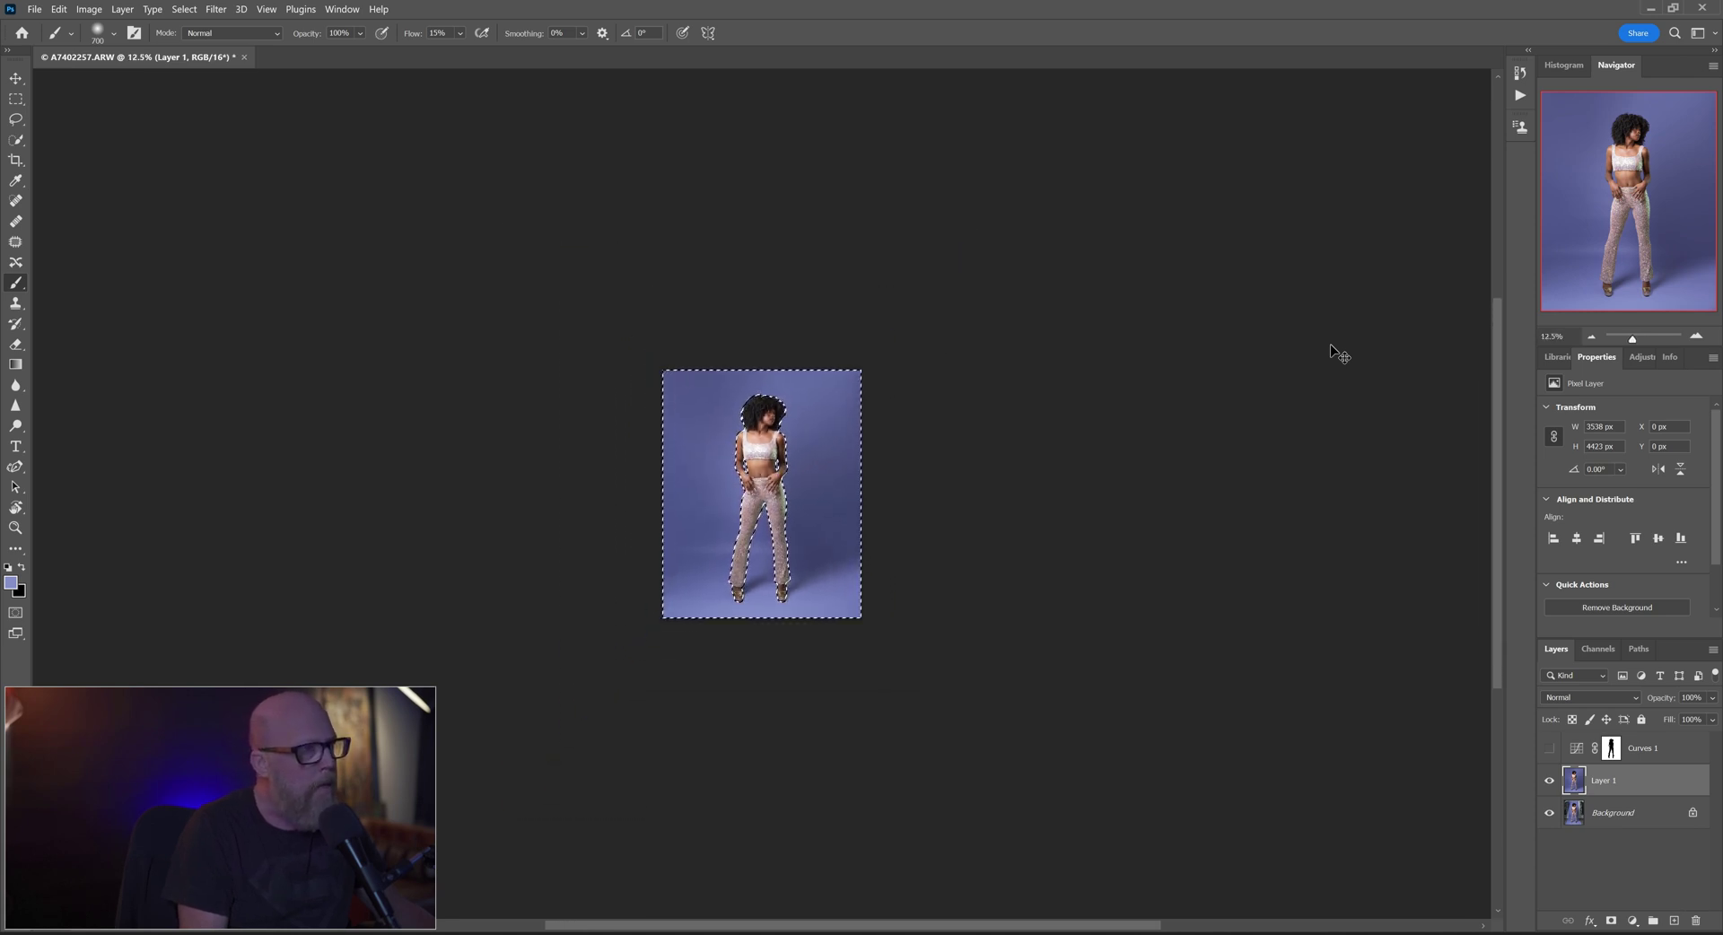
{"action": "key", "text": "ctrl+minus"}
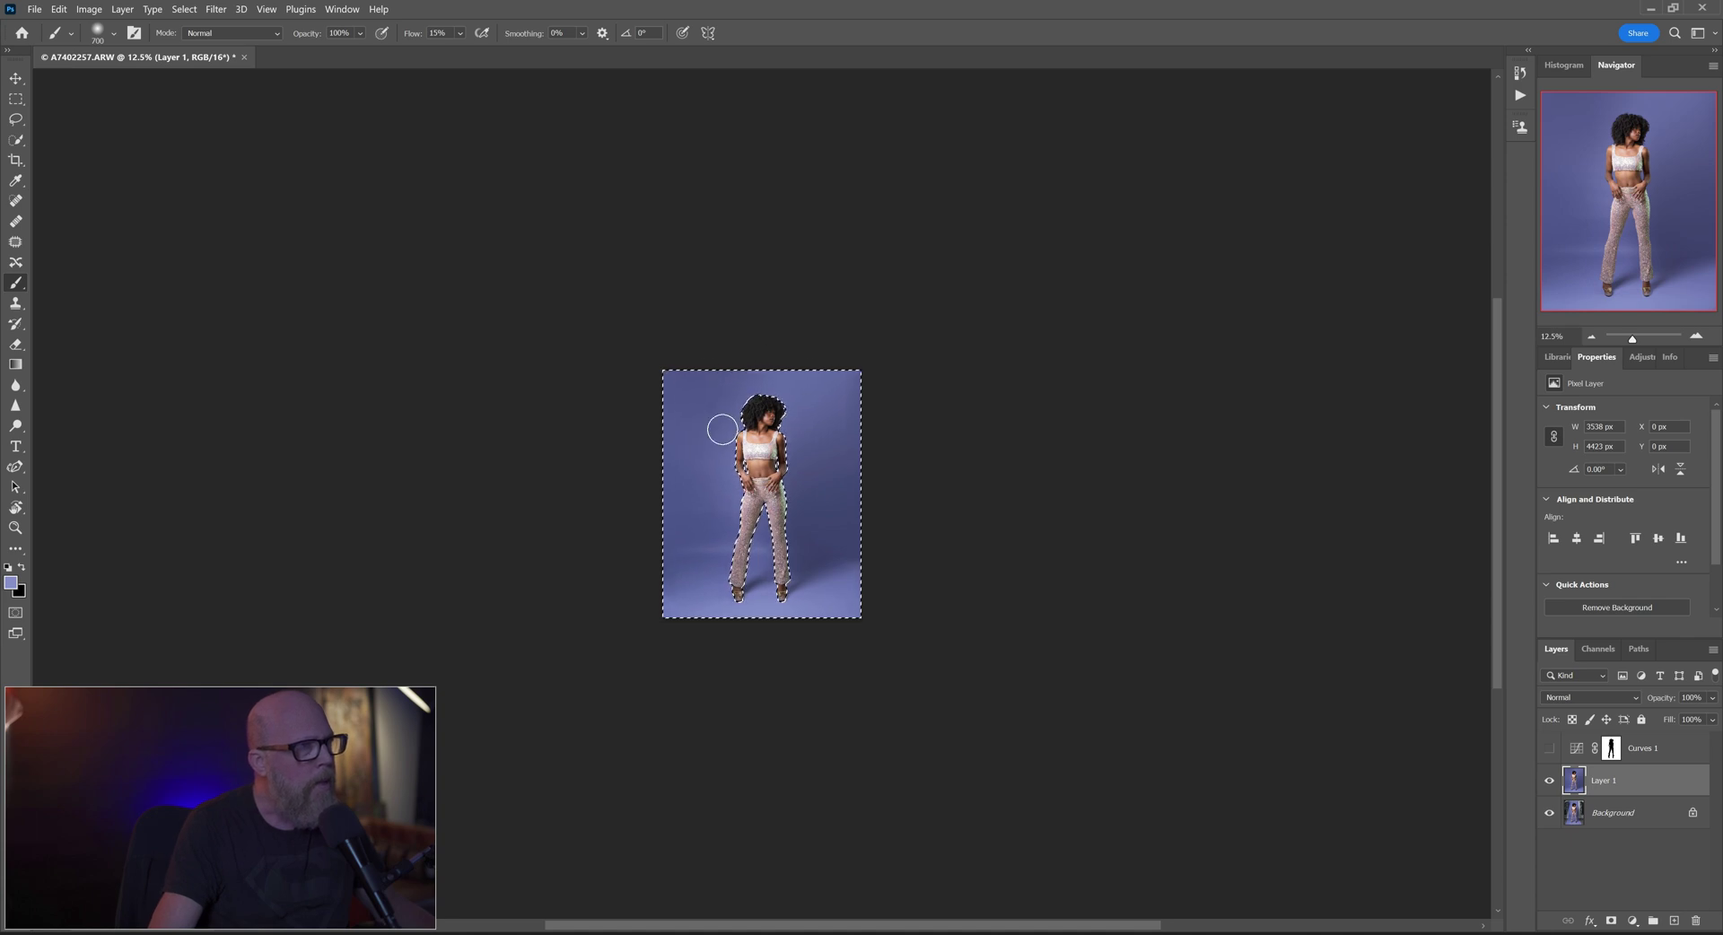
{"action": "key", "text": "bracketright"}
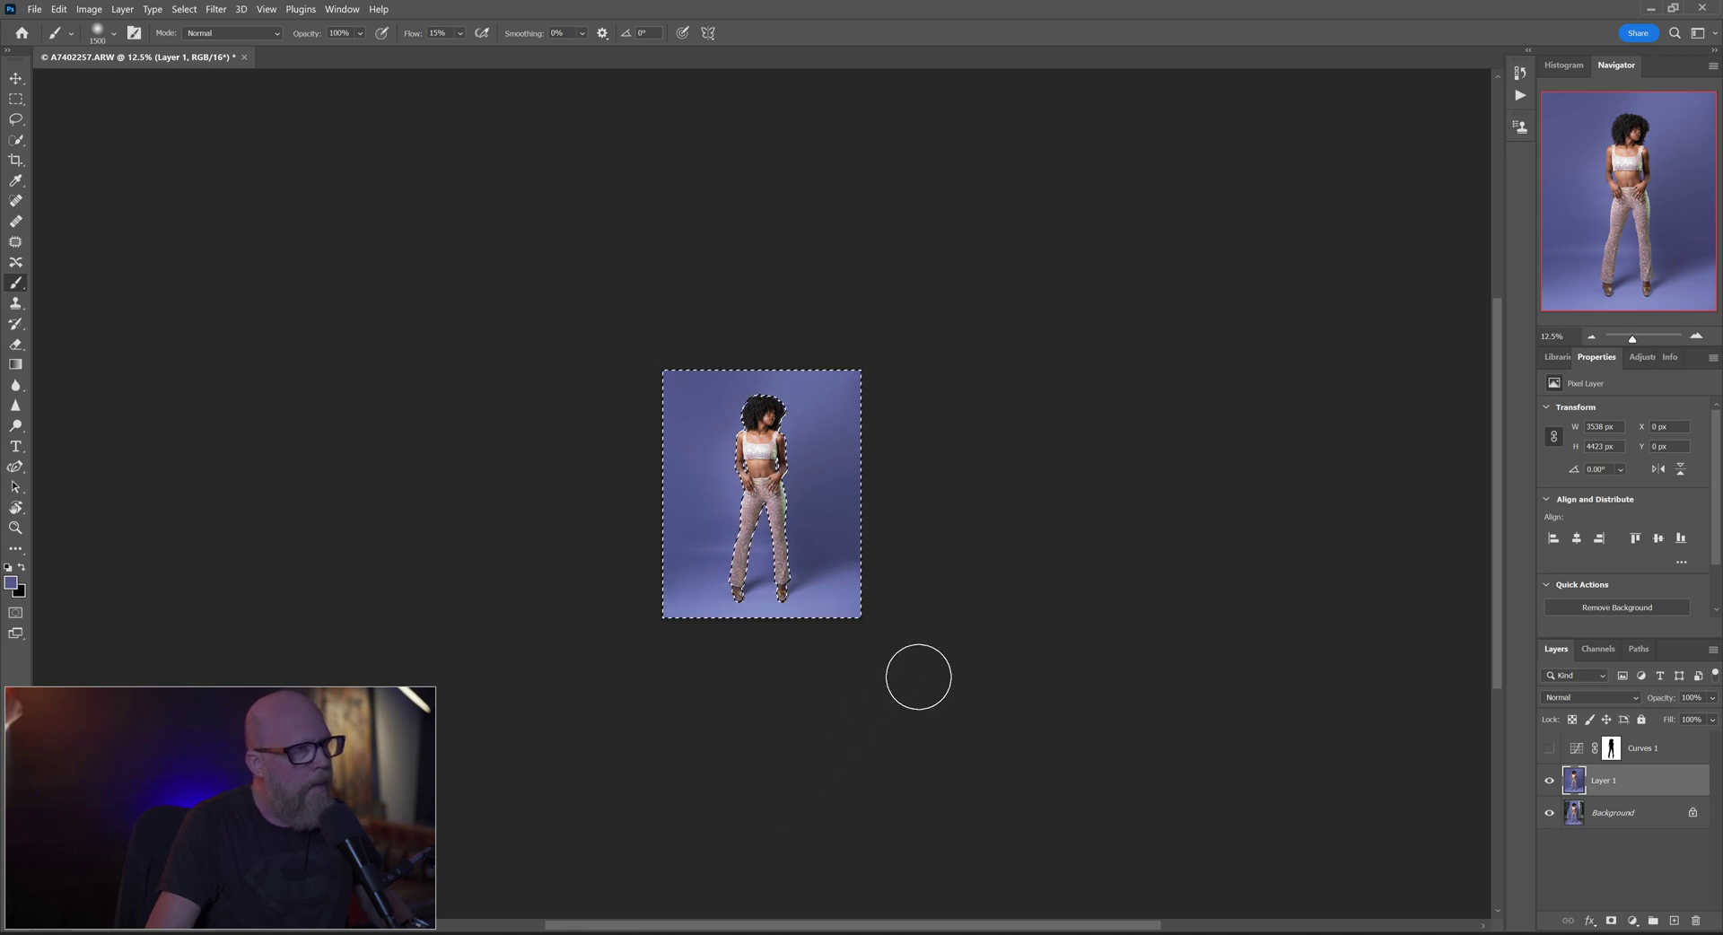
{"action": "scroll", "coordinate": [937, 672], "scroll_direction": "up", "scroll_amount": 5}
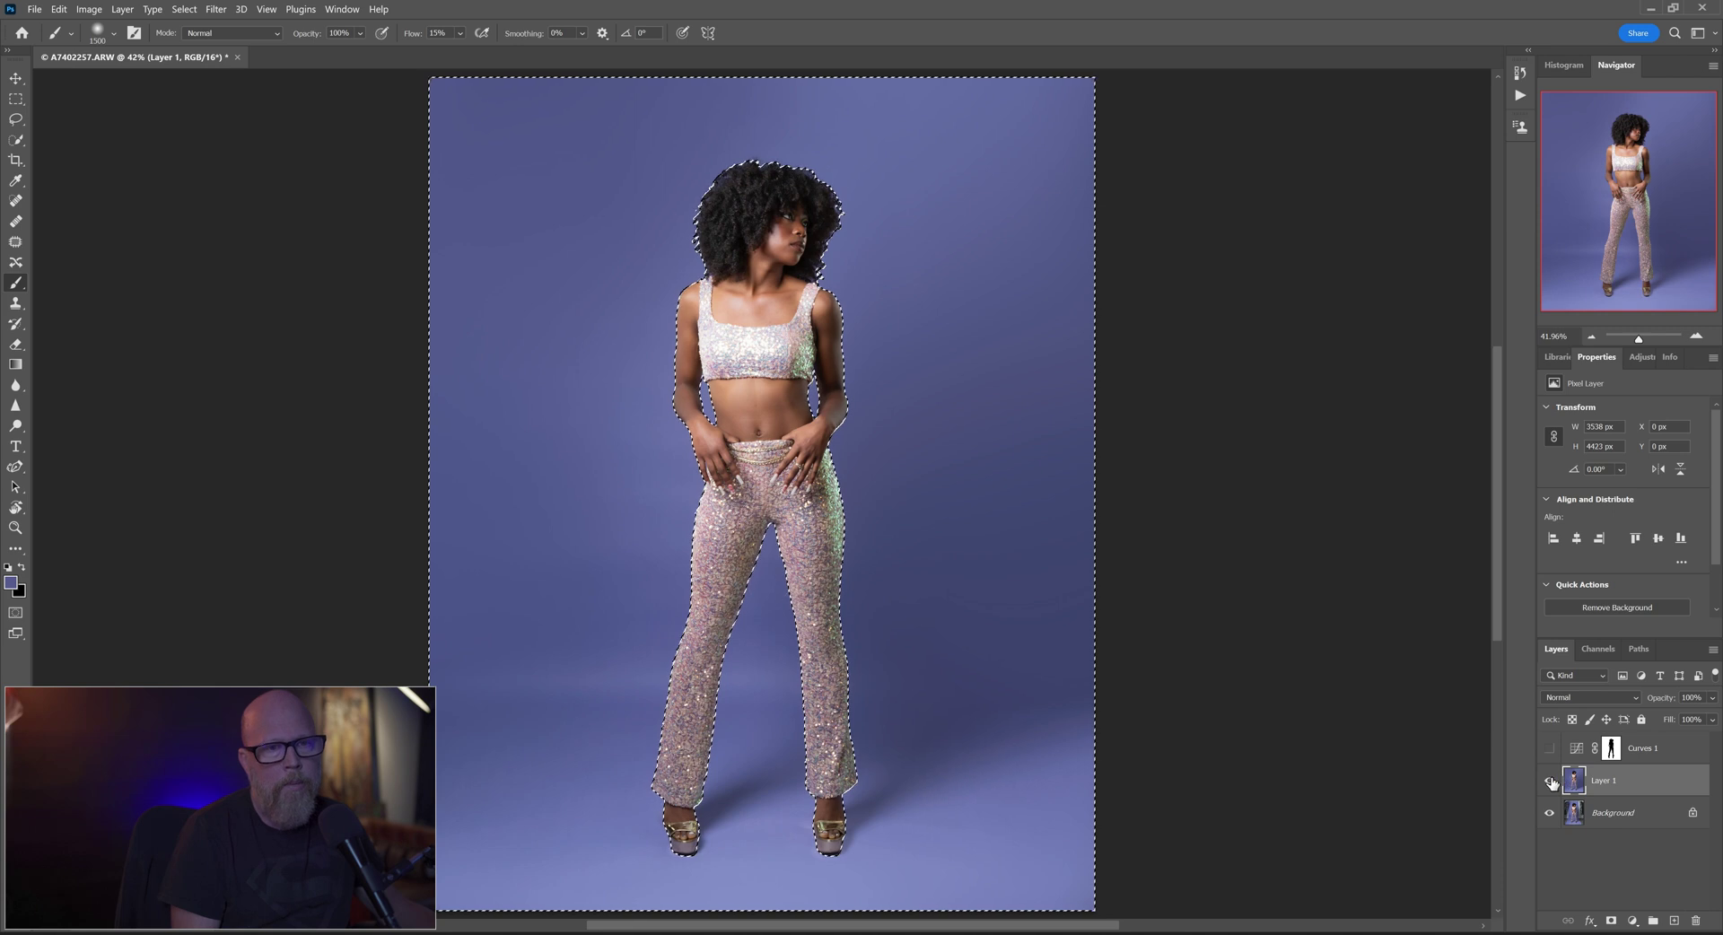
Step: Deselect, then toggle Layer 1 off and on to compare against the original softbox shot
{"action": "key", "text": "m"}
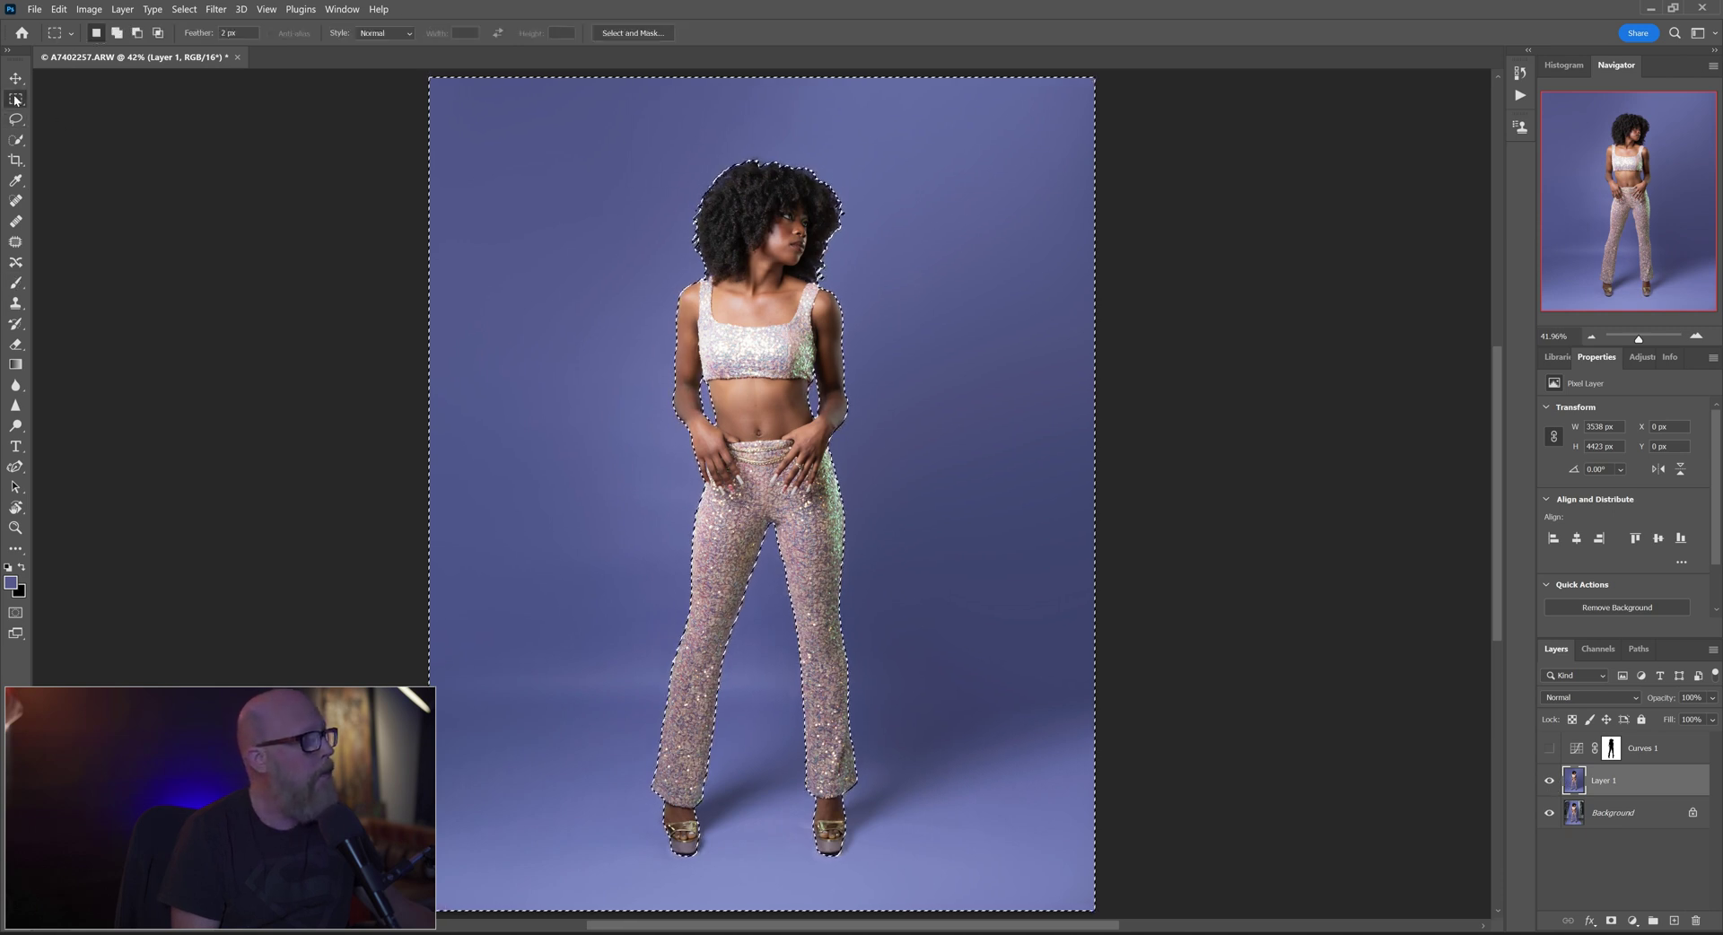
{"action": "left_click", "coordinate": [219, 228]}
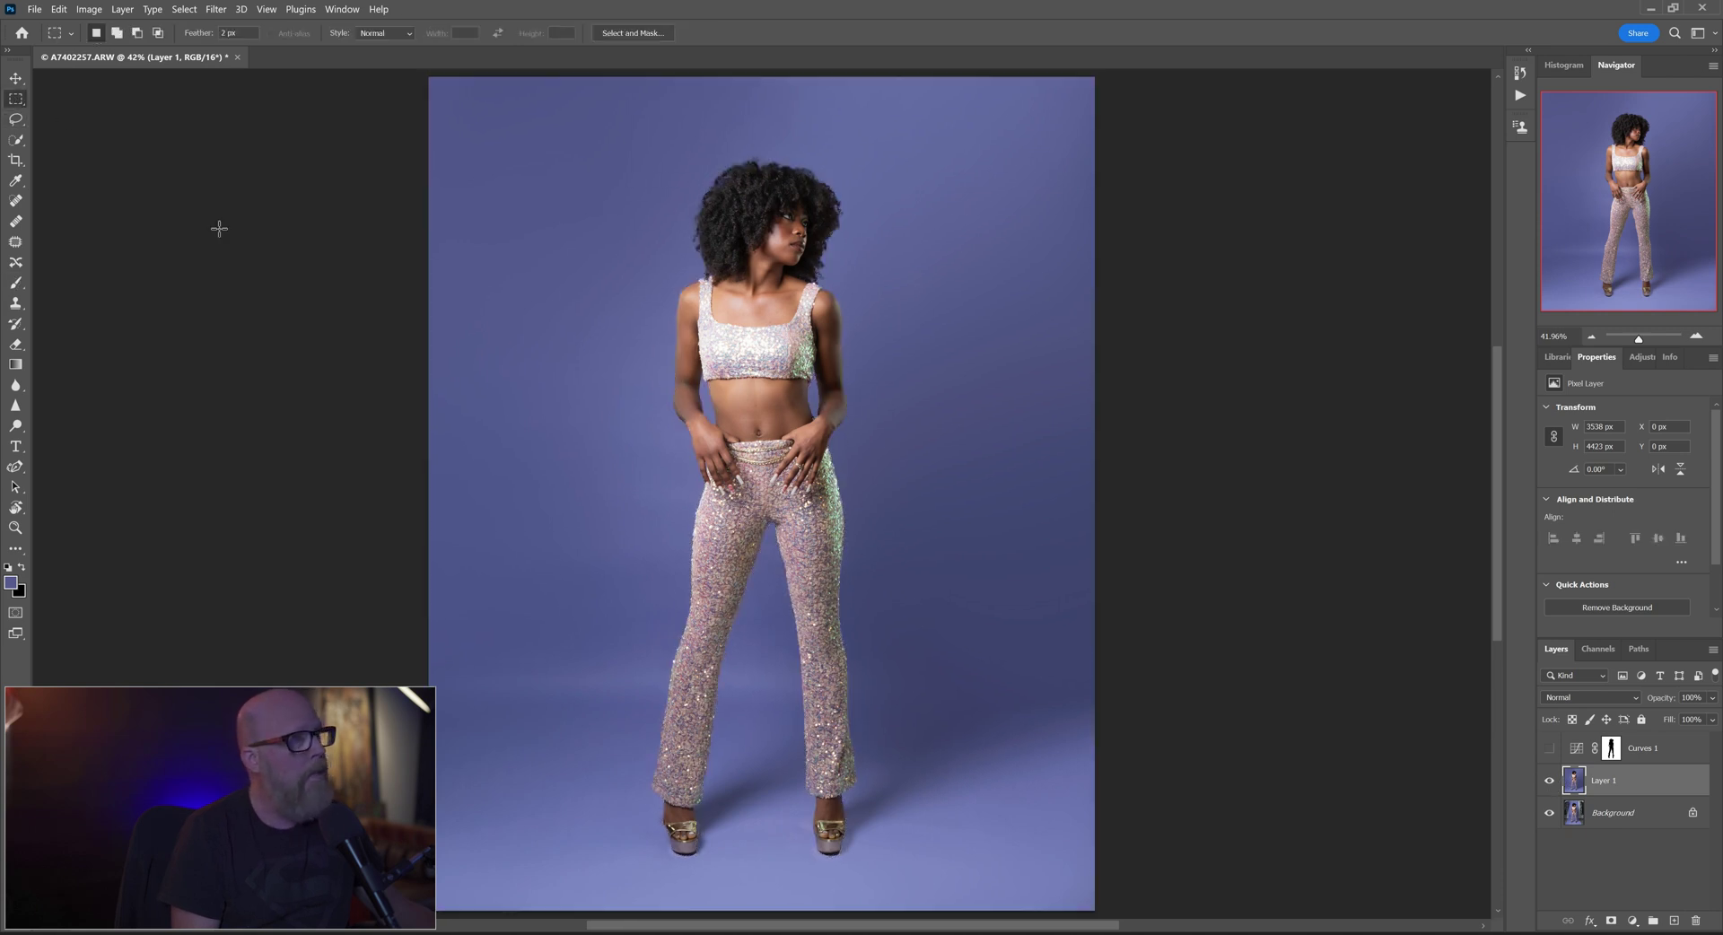
{"action": "left_click", "coordinate": [1549, 781]}
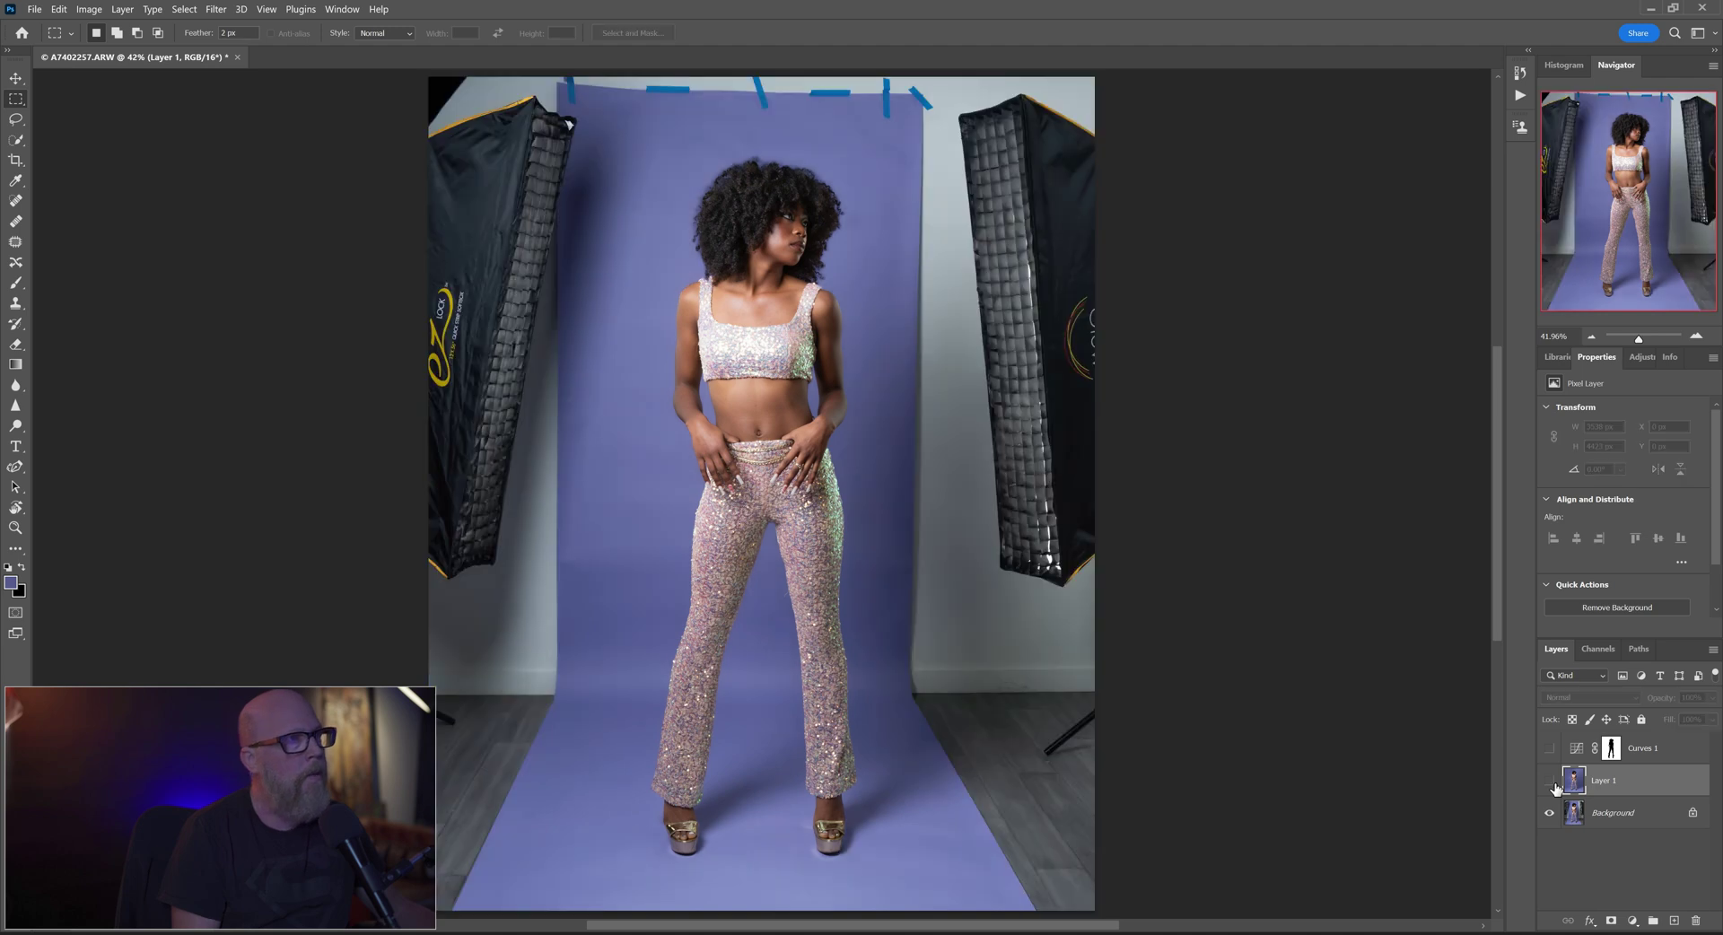
{"action": "left_click", "coordinate": [1554, 784]}
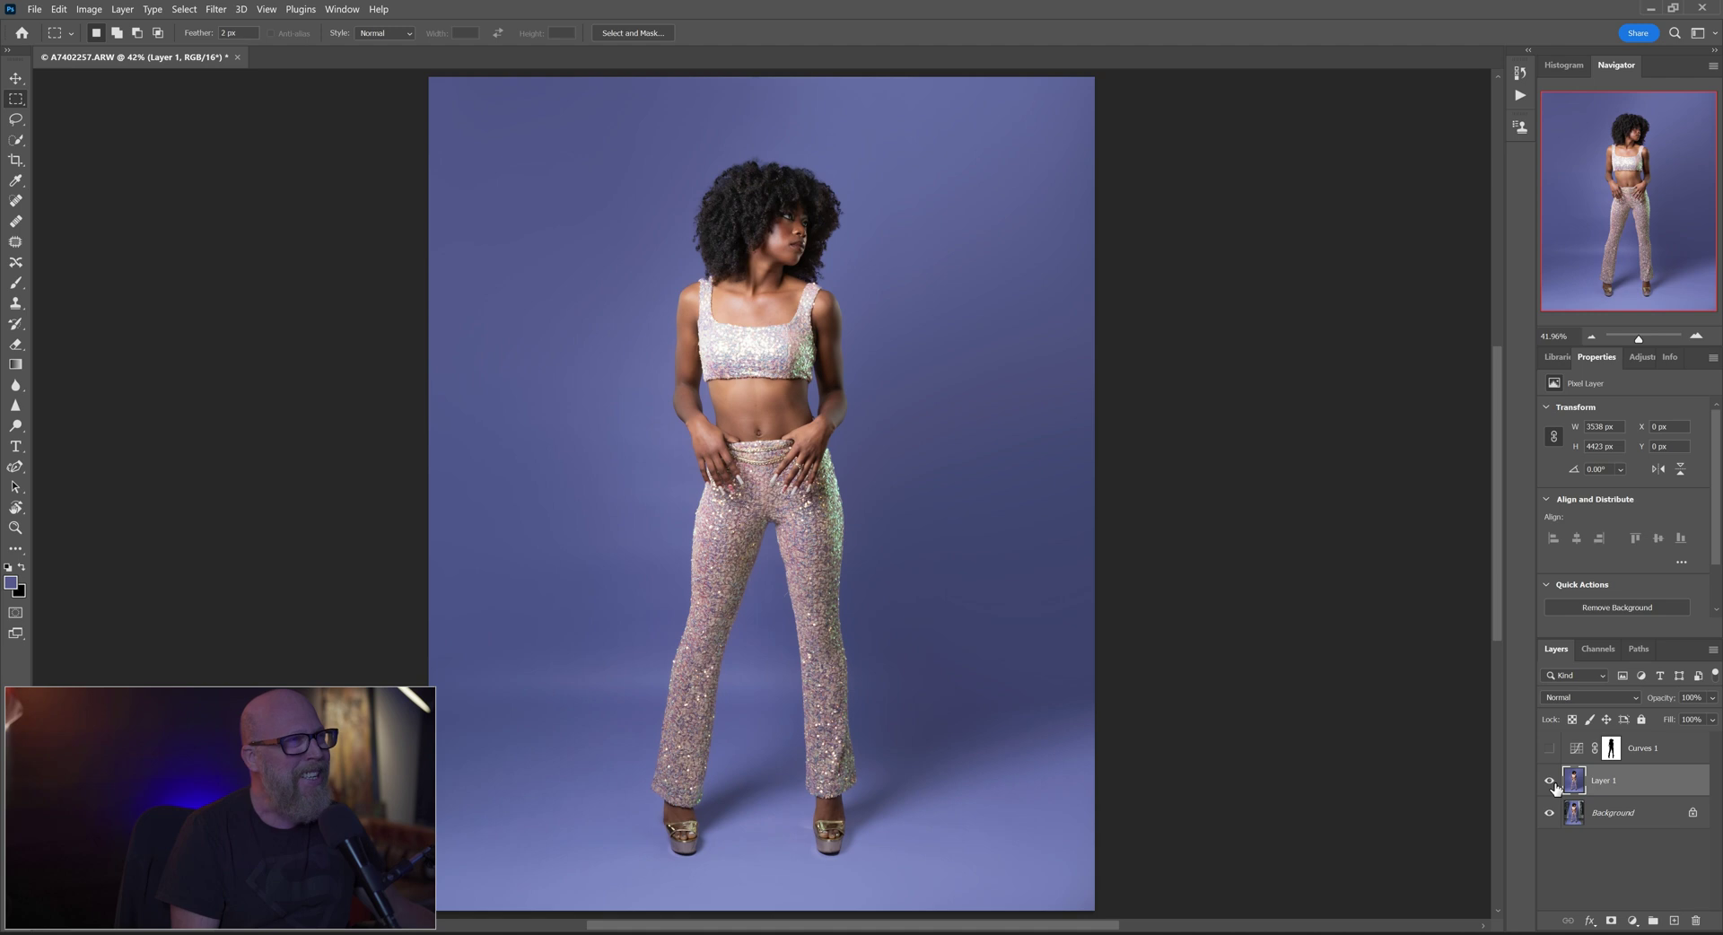
{"action": "left_click", "coordinate": [1550, 782]}
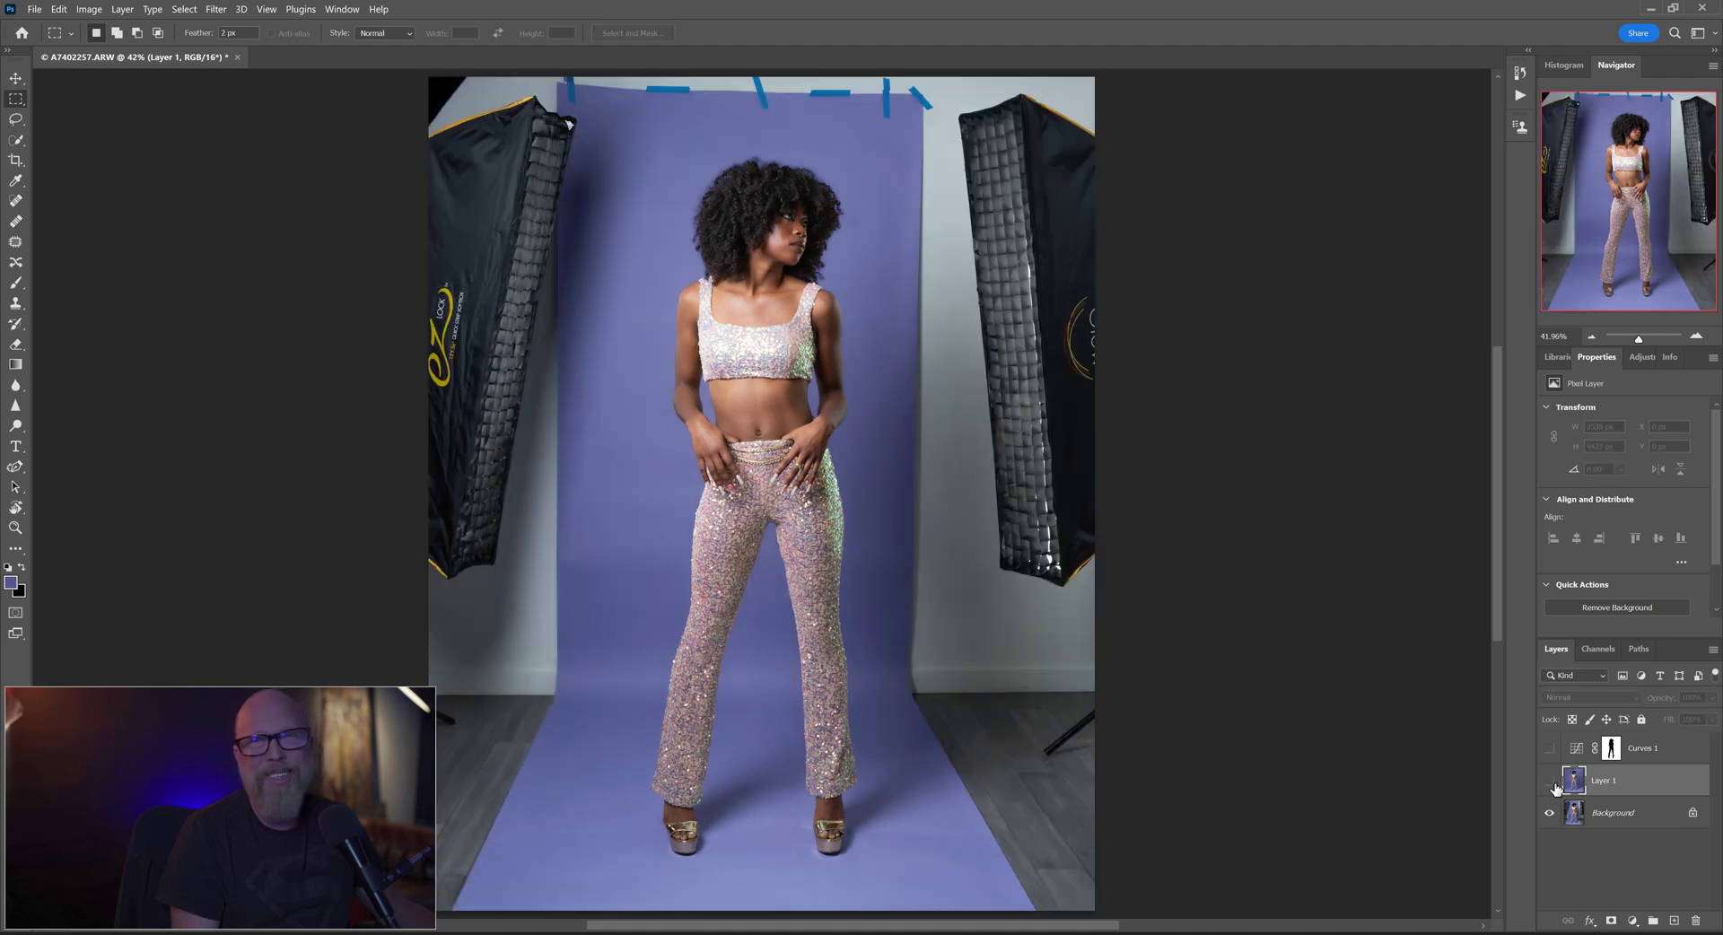
{"action": "left_click", "coordinate": [1549, 782]}
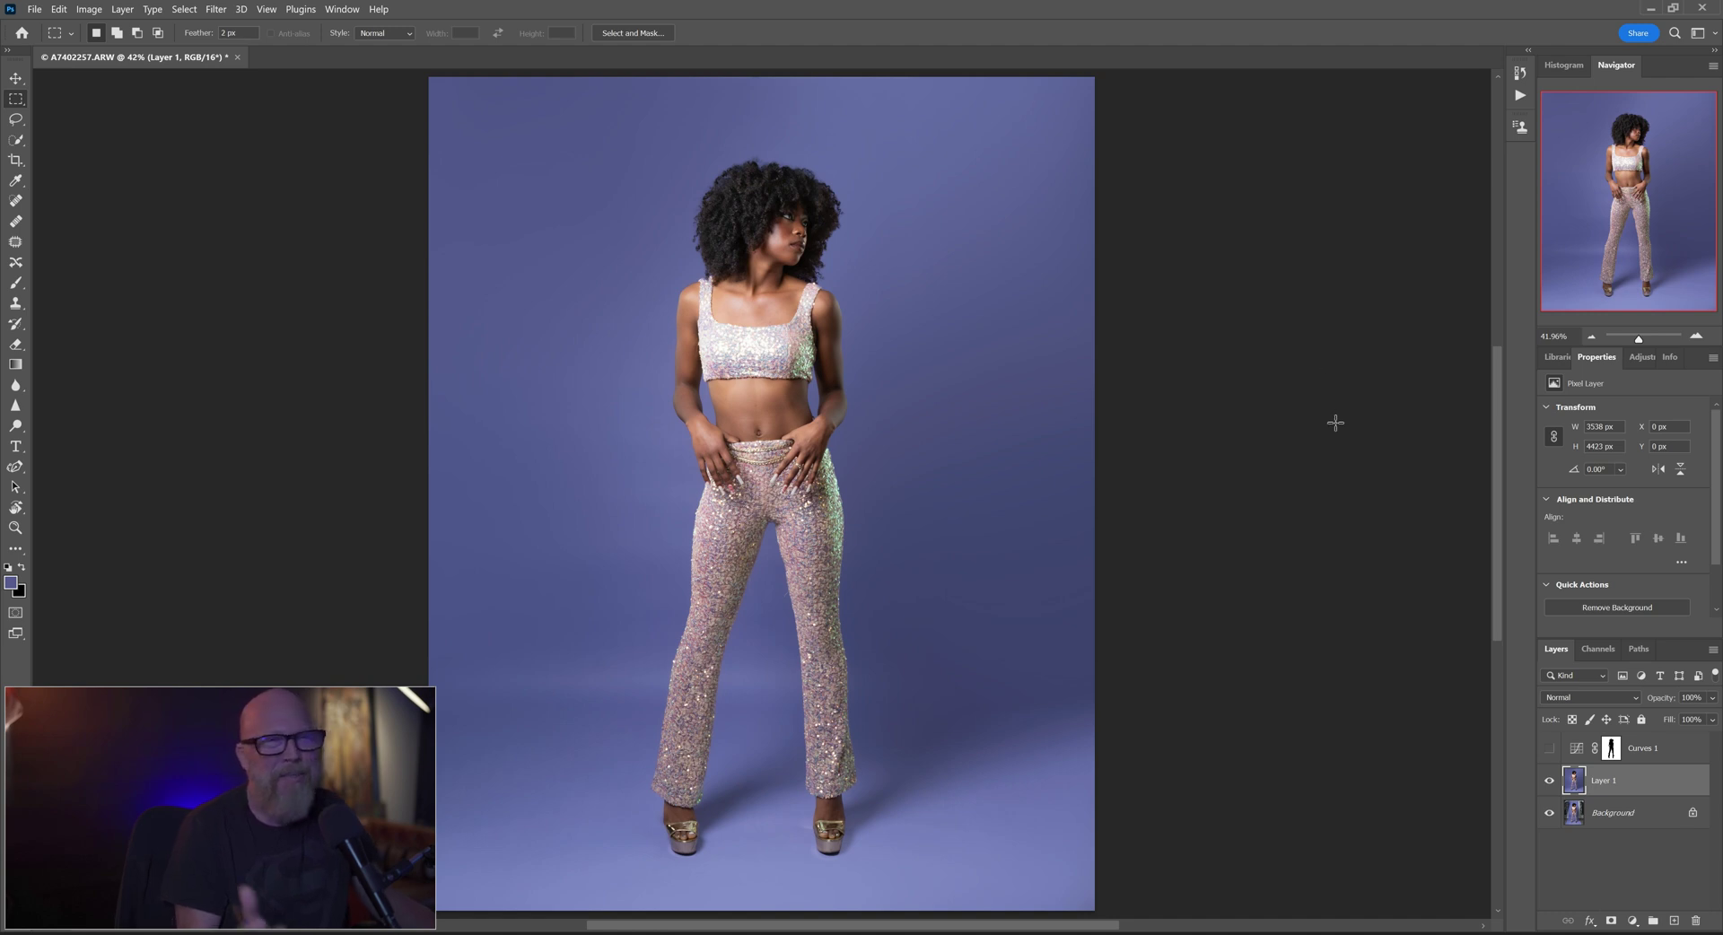
{"action": "key", "text": "ctrl+s"}
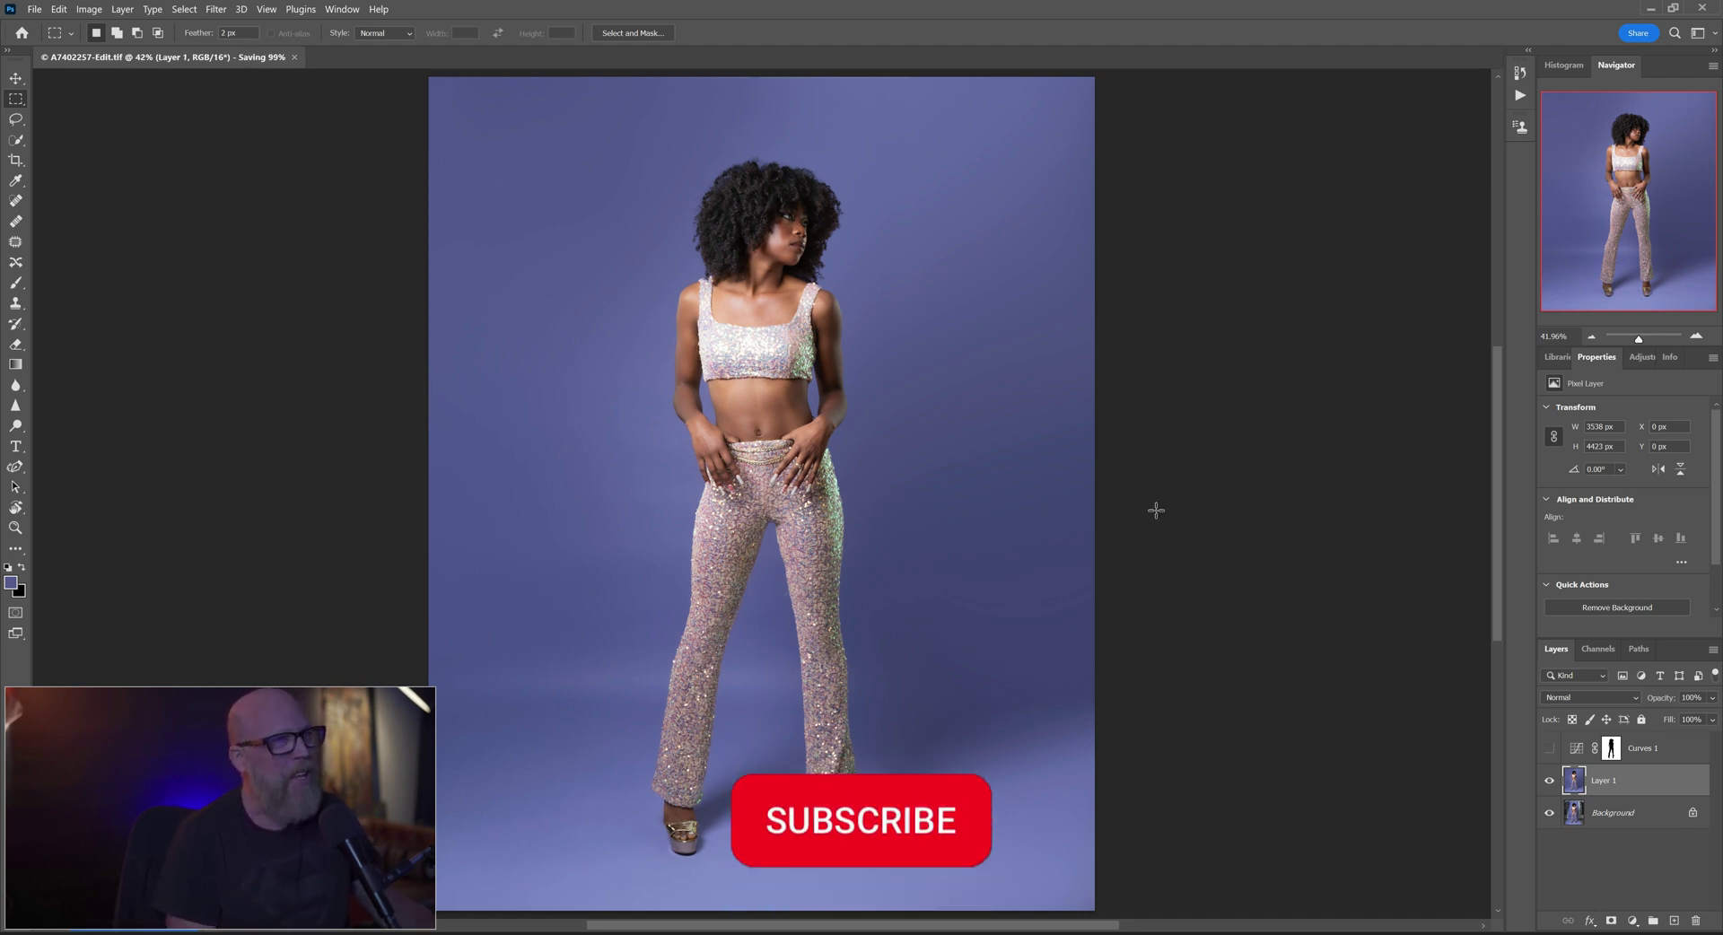